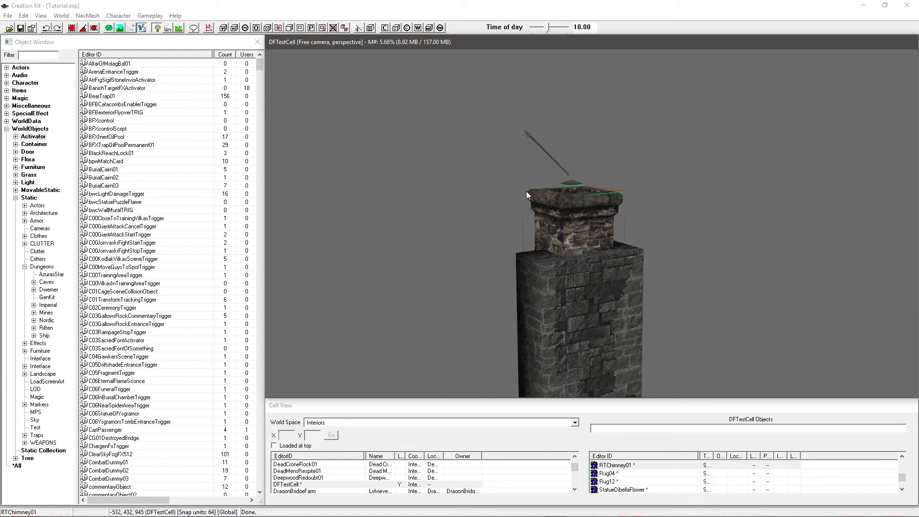
Examine the chimney and the empty fireplace inside the room.
key(d)
shift+middle_drag(570, 192, 539, 176)
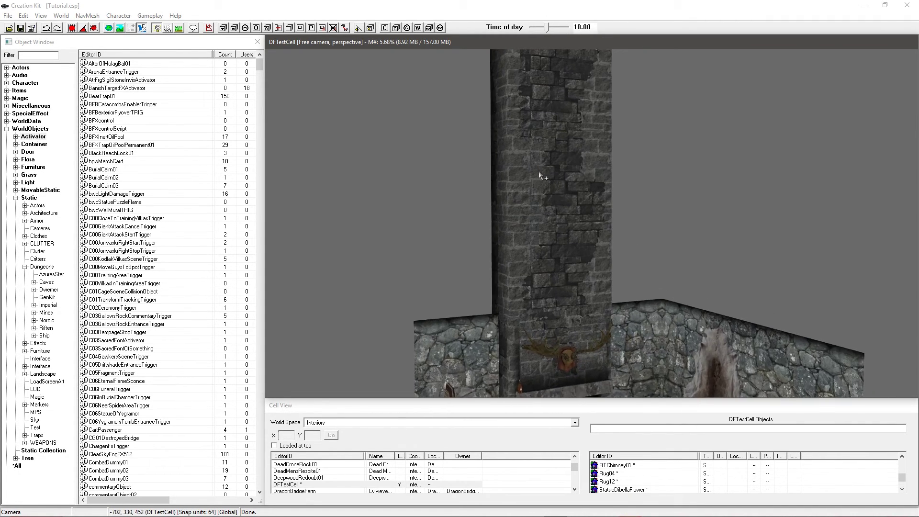
scroll(539, 175, down, 10)
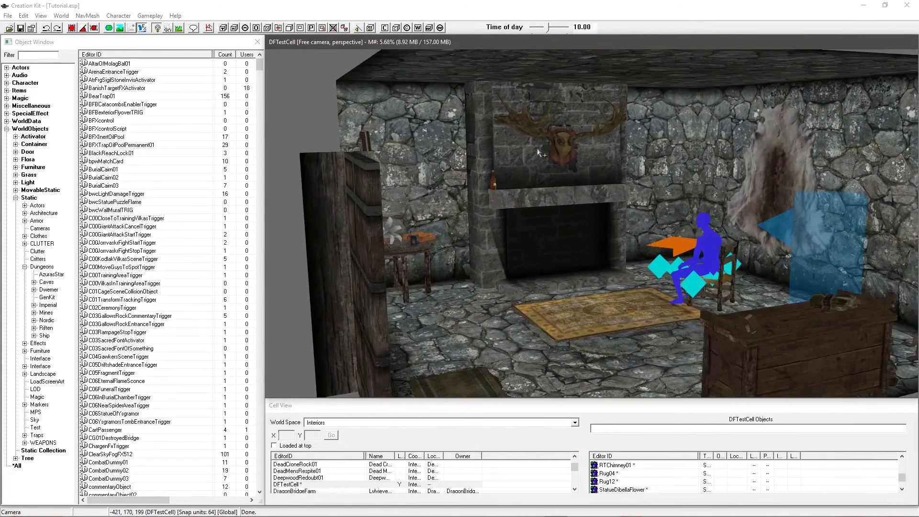
scroll(539, 152, down, 2)
click(533, 184)
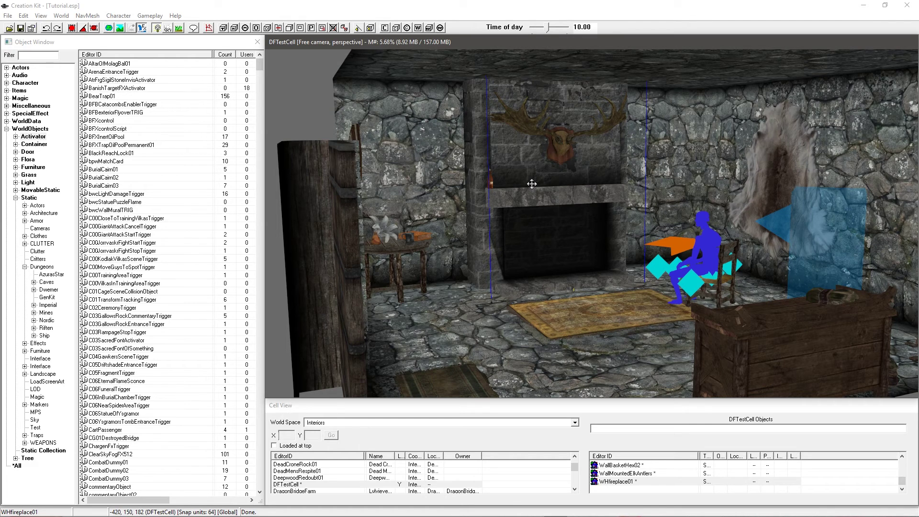
middle_drag(539, 203, 547, 206)
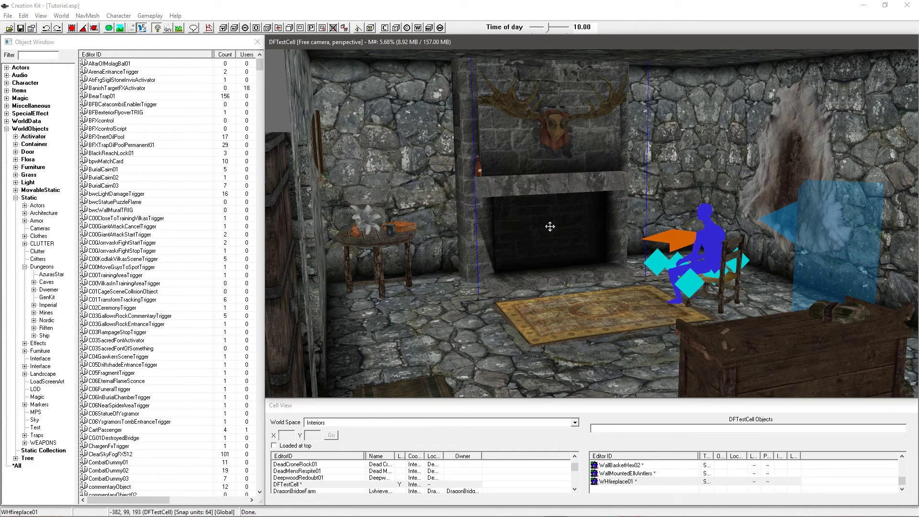
scroll(550, 226, up, 2)
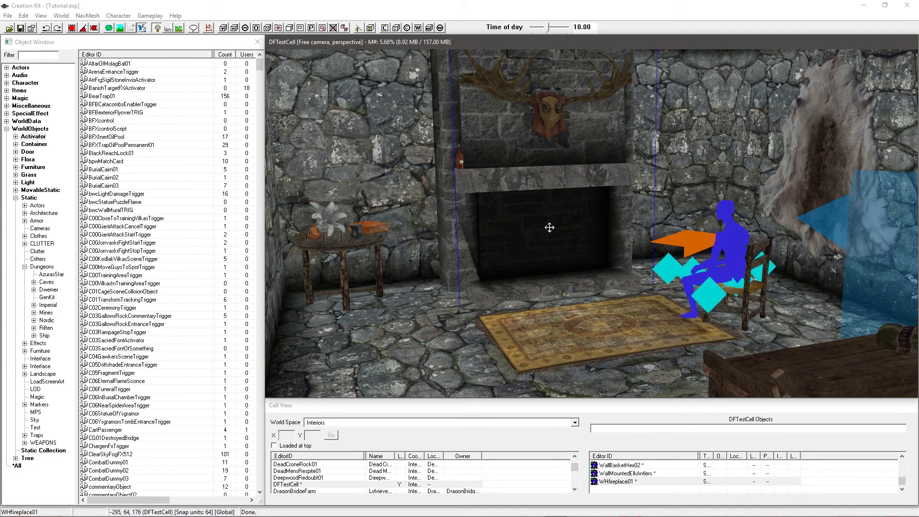
scroll(550, 228, up, 1)
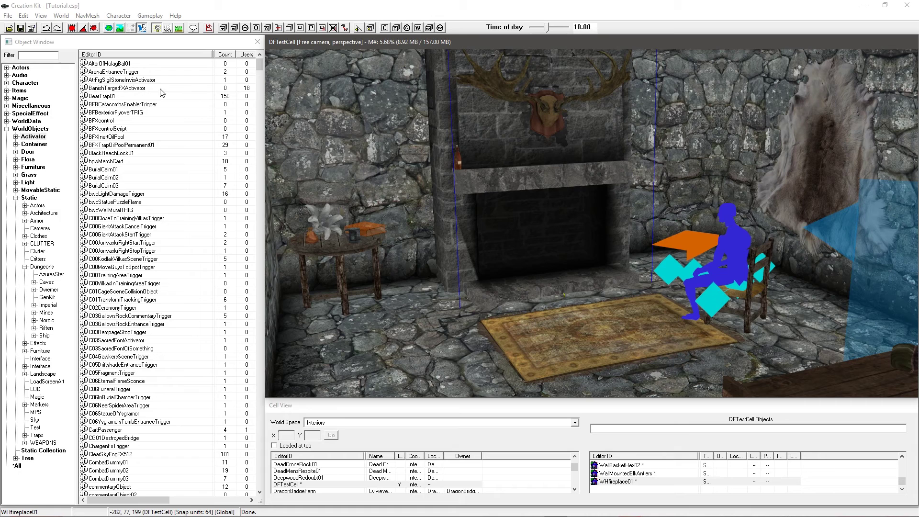
Filter all objects by "fireplace" and place FireplaceWood01Burning in front of the hearth.
click(31, 54)
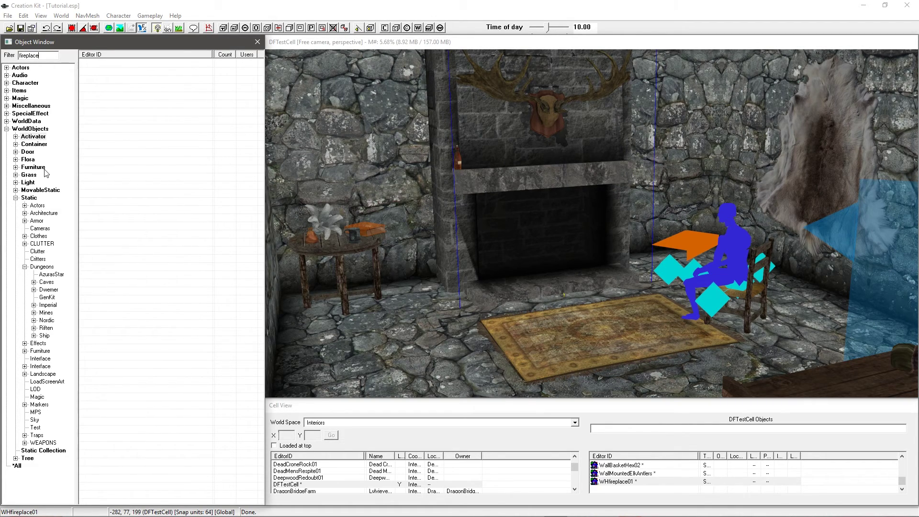
click(18, 466)
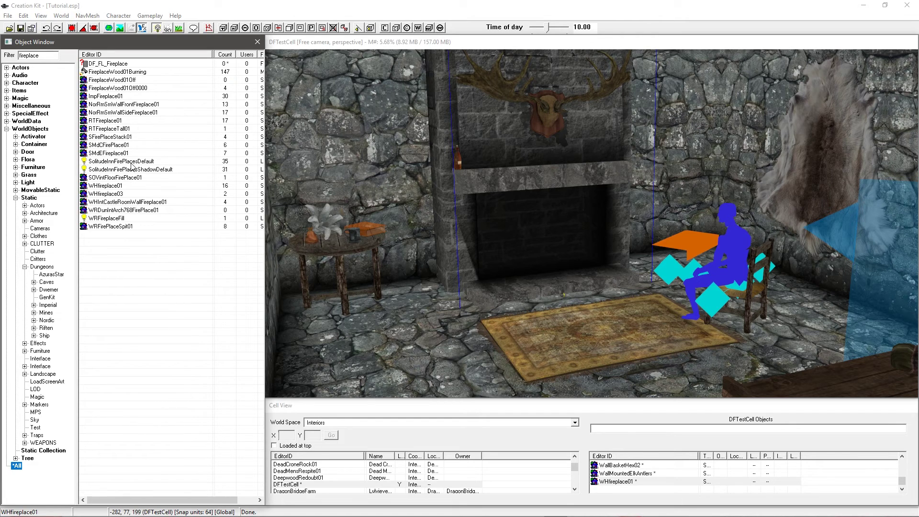
click(110, 71)
drag(519, 264, 519, 261)
scroll(532, 257, up, 2)
scroll(533, 257, up, 4)
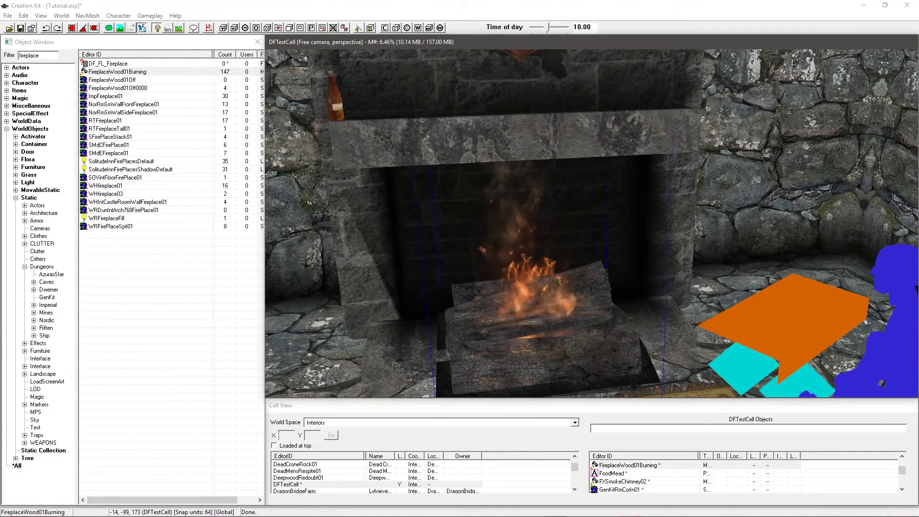
Move the burning firewood back into the fireplace opening so it sits on the hearth.
drag(536, 330, 525, 287)
right_drag(549, 266, 550, 266)
drag(550, 266, 551, 271)
scroll(551, 271, down, 5)
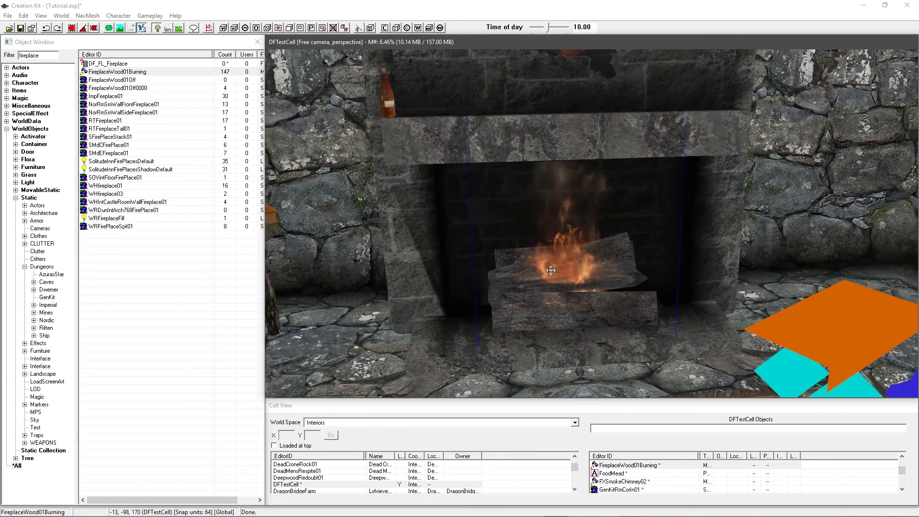
Place FireplaceWood01Off0000 in the hearth, overlapping the burning firewood.
drag(134, 90, 528, 330)
scroll(528, 296, down, 6)
key(z)
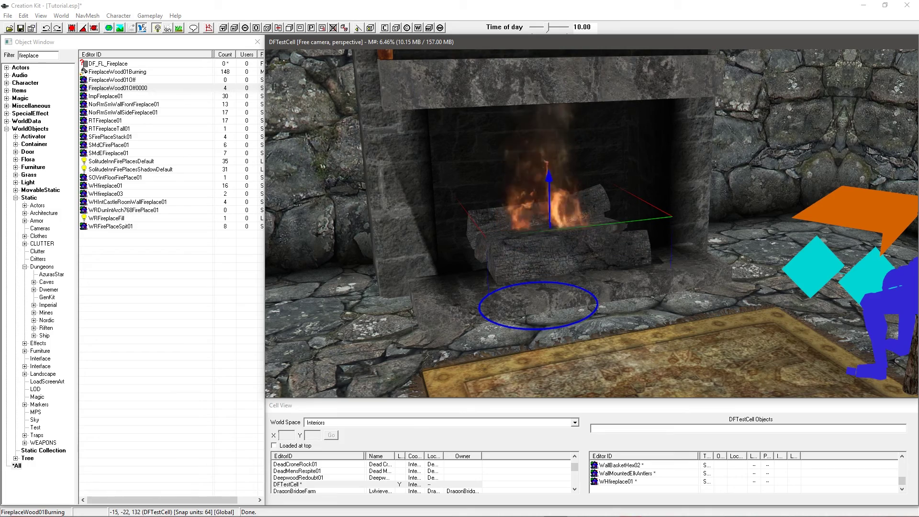
shift+middle_drag(528, 307, 570, 227)
scroll(570, 227, up, 1)
middle_drag(503, 175, 555, 262)
Compare the two overlapping firewood objects by toggling their visibility, leaving the unlit FireplaceWood01Off0000 hidden.
key(1)
key(1)
click(527, 269)
key(c)
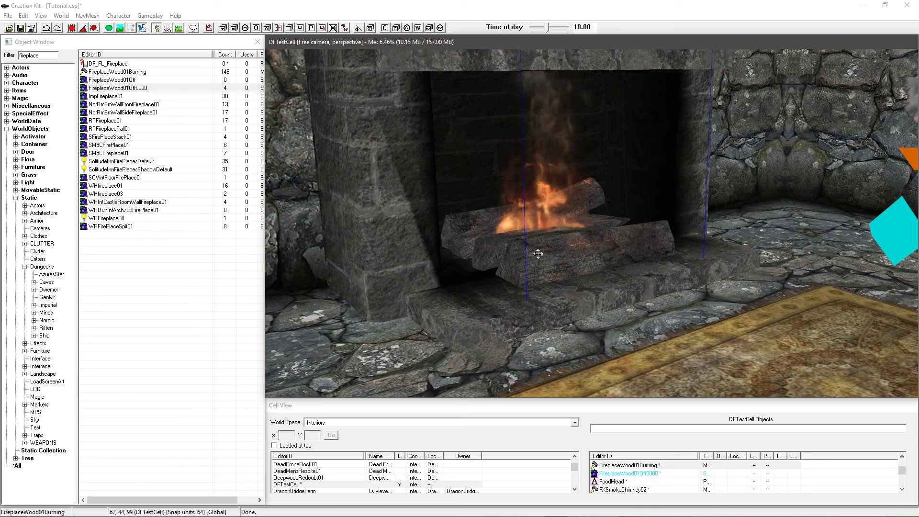
click(545, 249)
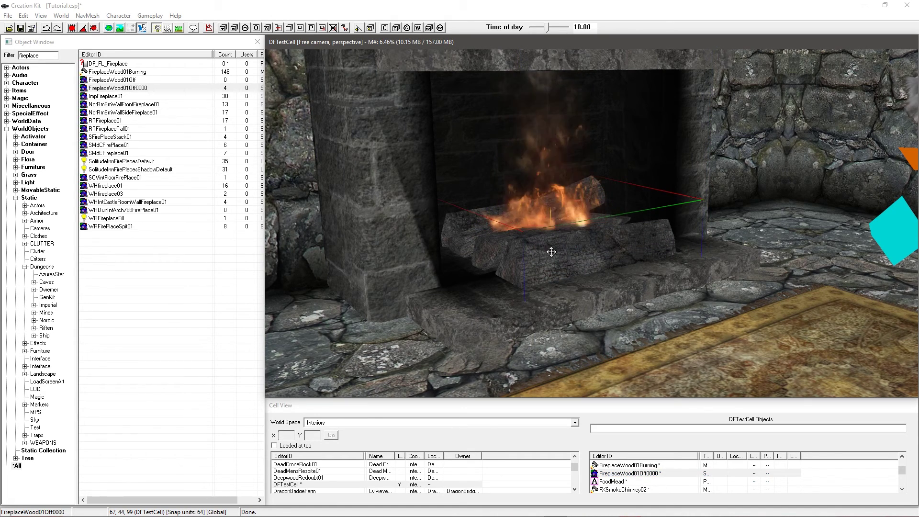
click(554, 249)
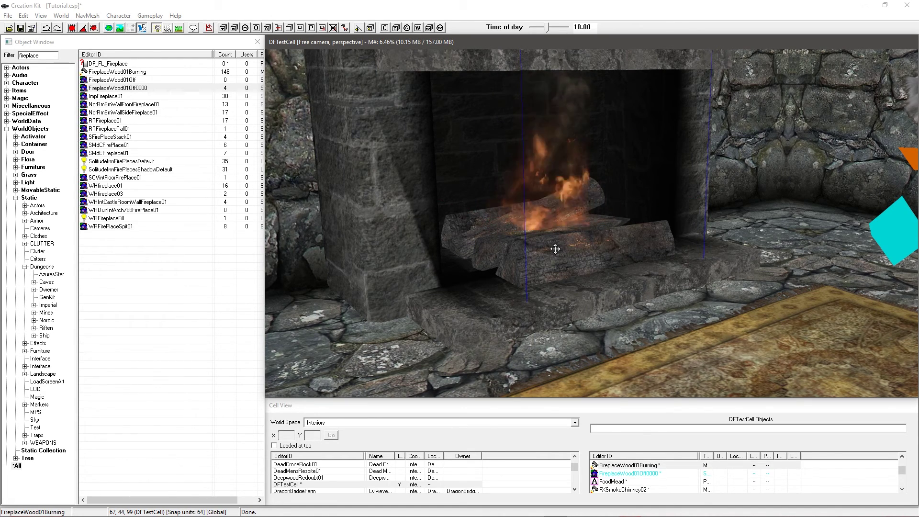
middle_drag(554, 249, 550, 252)
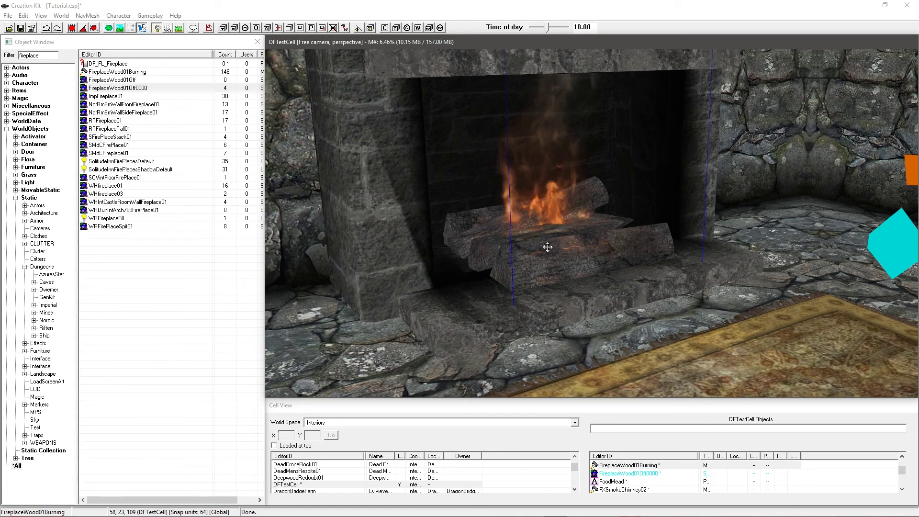
drag(545, 235, 550, 244)
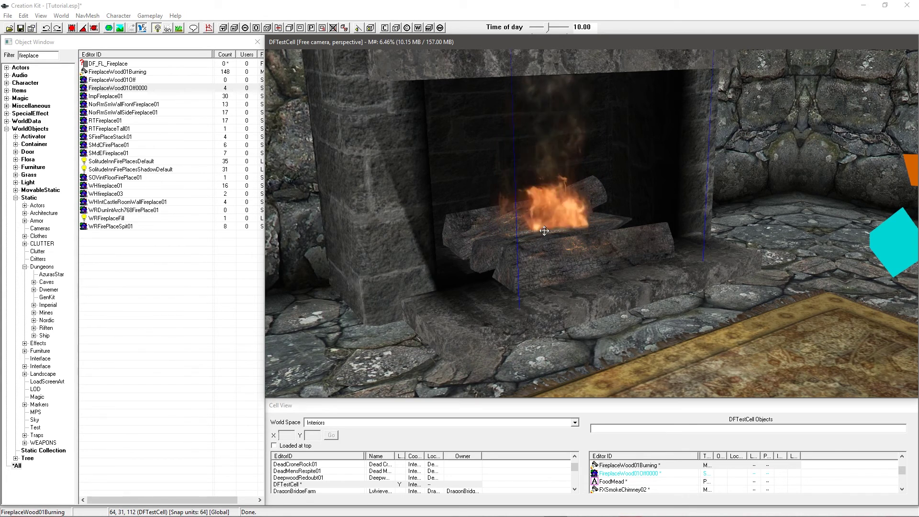
Set the burning firewood's reference editor ID to DF_Ref_Fireplace_ON and copy the ID.
double_click(544, 231)
text(DF_Ref_)
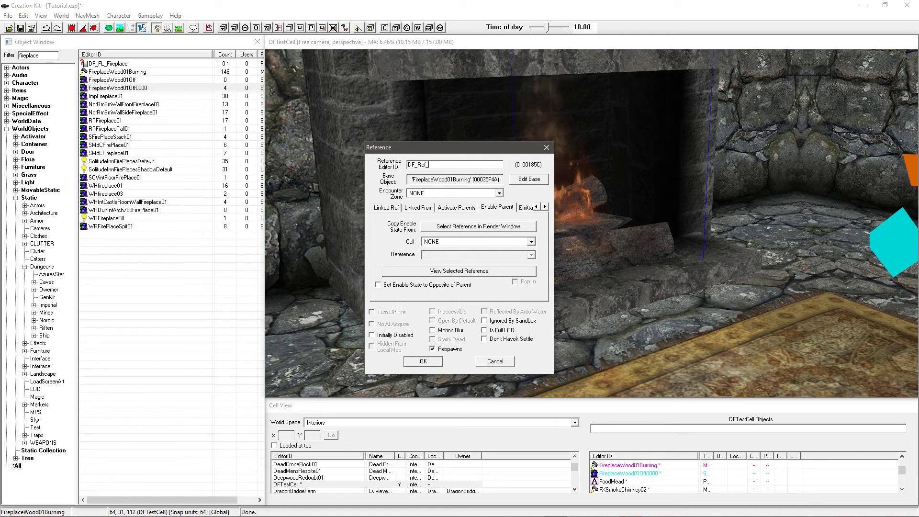
text(Fireplace_ON)
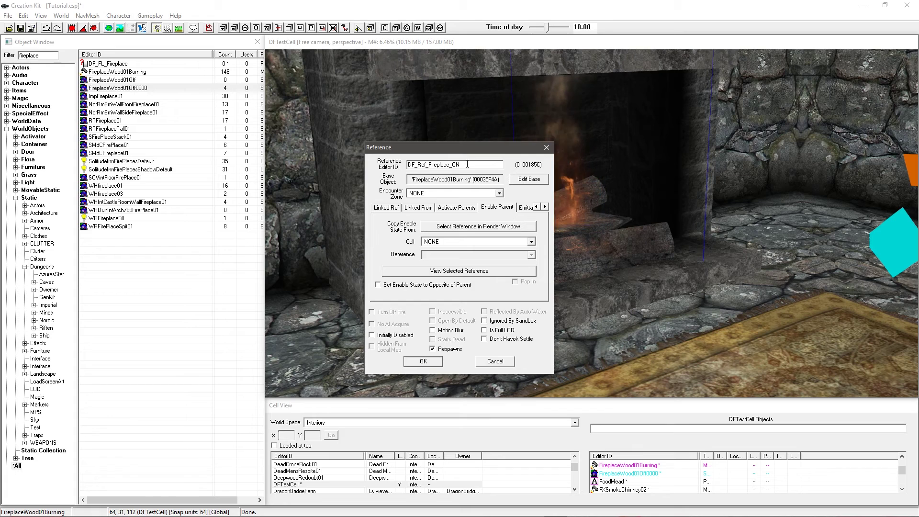
drag(465, 167, 406, 164)
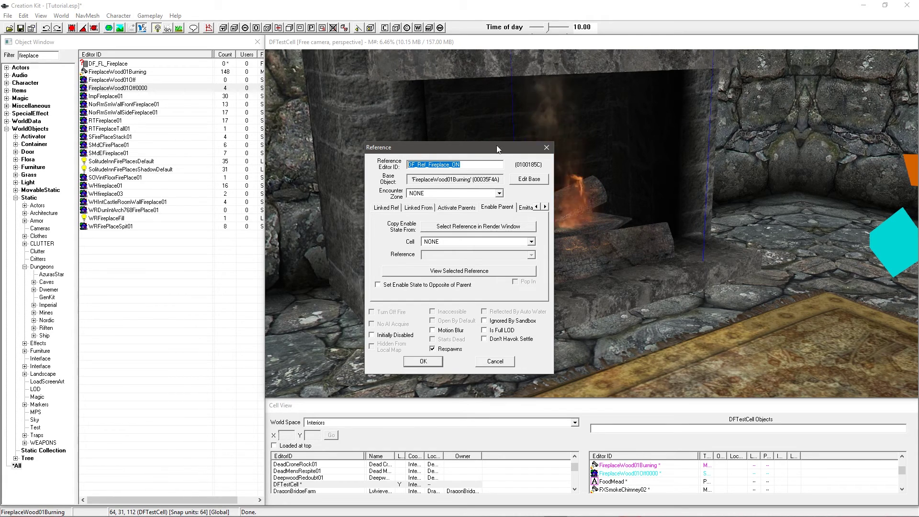
click(467, 163)
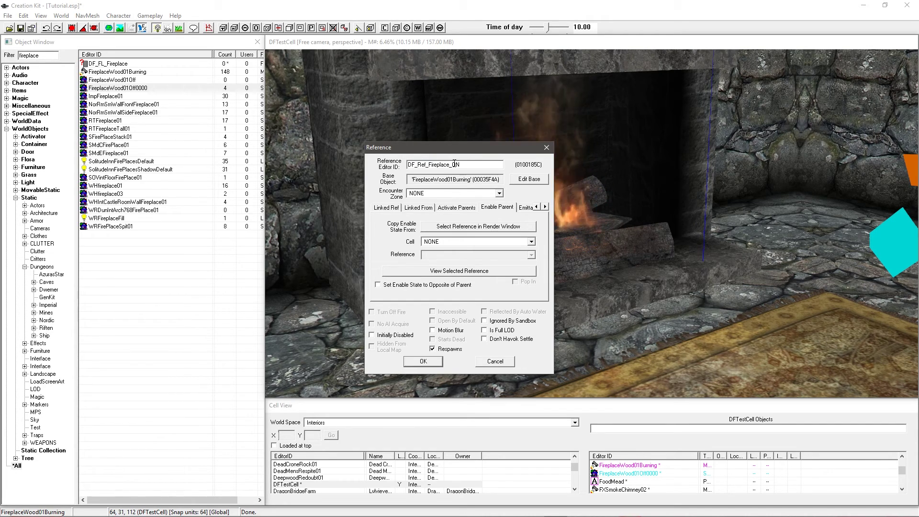
drag(463, 165, 397, 166)
key(ctrl+c)
click(433, 163)
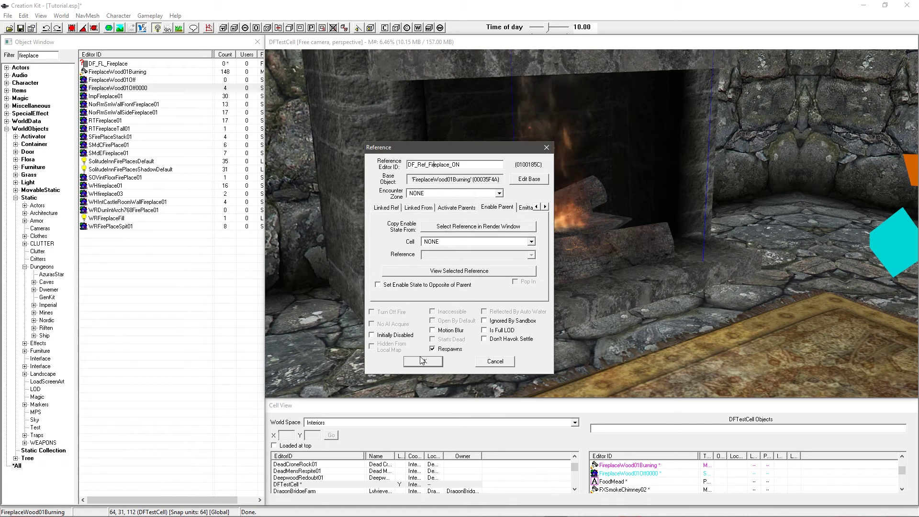
Make the burning firewood reference initially disabled and save its properties.
drag(445, 147, 278, 191)
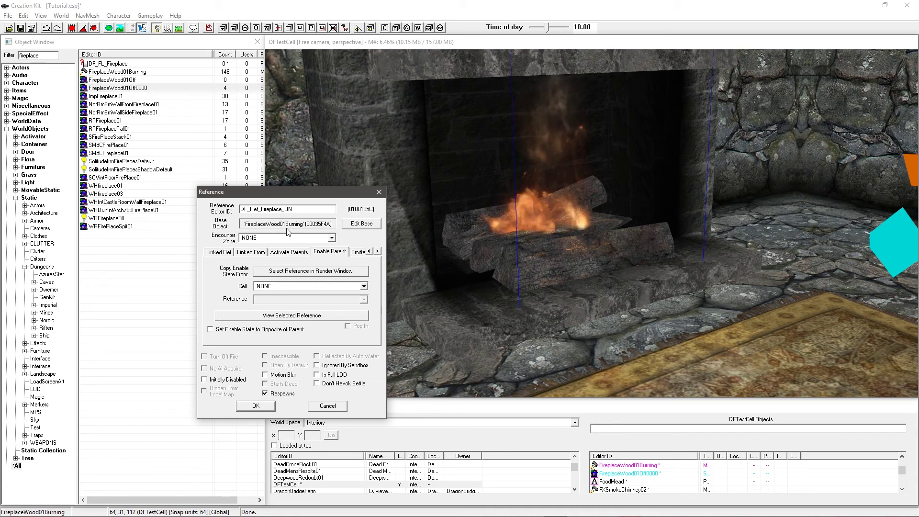
click(232, 379)
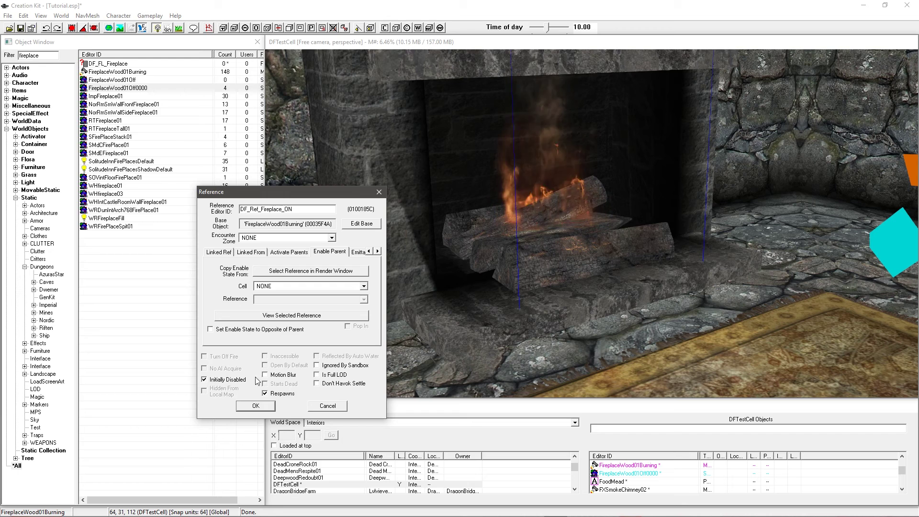
click(256, 406)
Hide the burning firewood and set the unlit firewood's reference editor ID to DF_Ref_Fireplace_OFF.
middle_drag(602, 271, 615, 271)
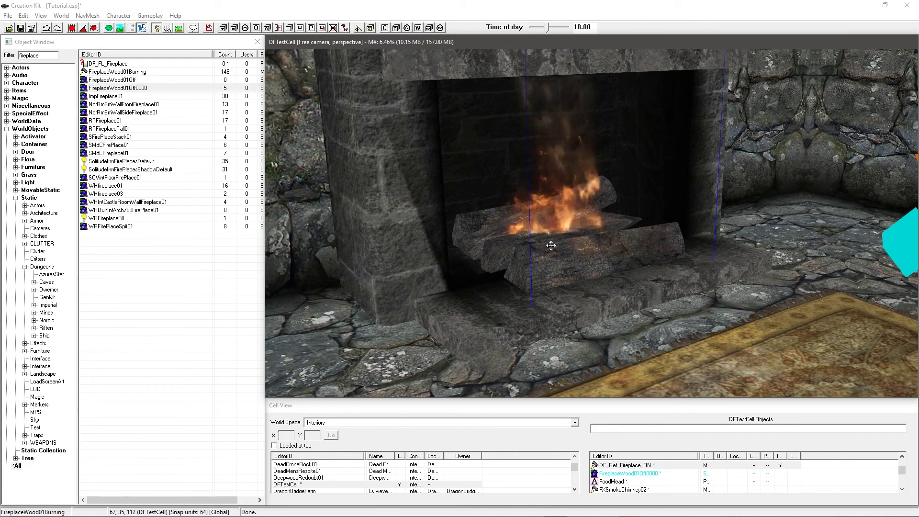
key(alt+1)
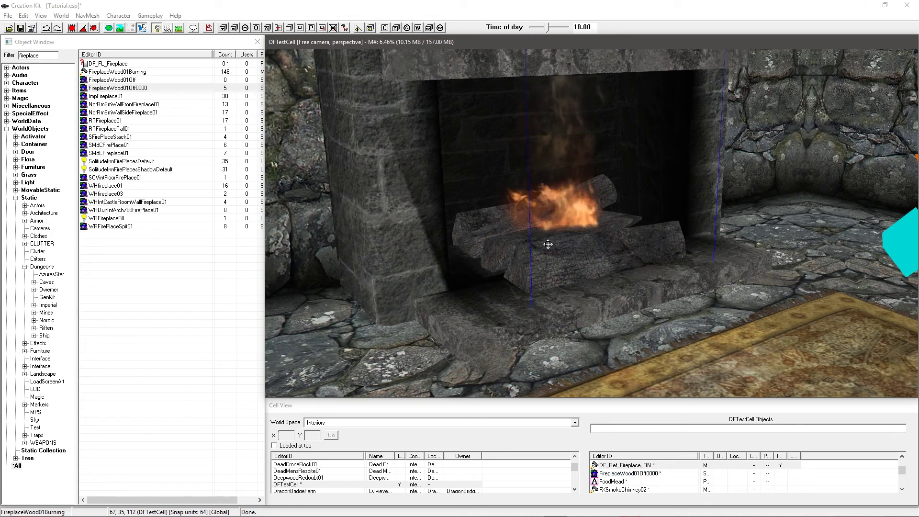
key(1)
double_click(549, 246)
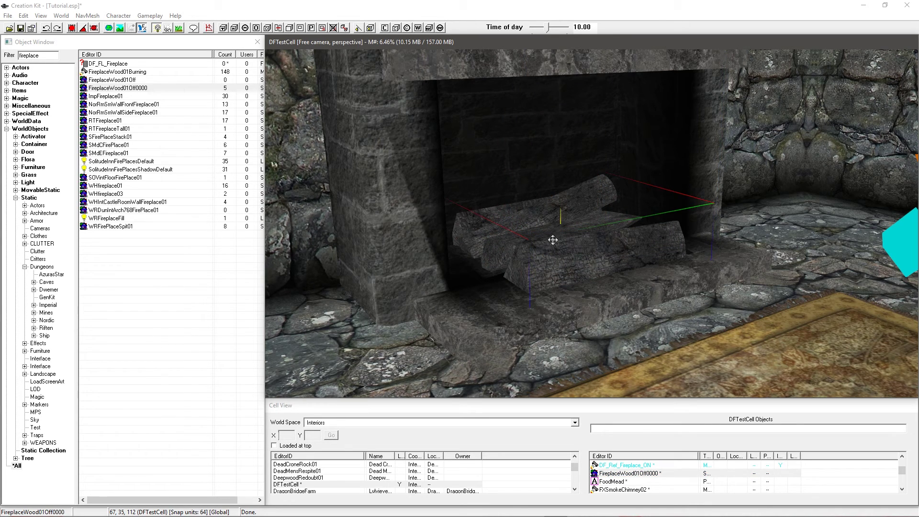
key(ctrl+v)
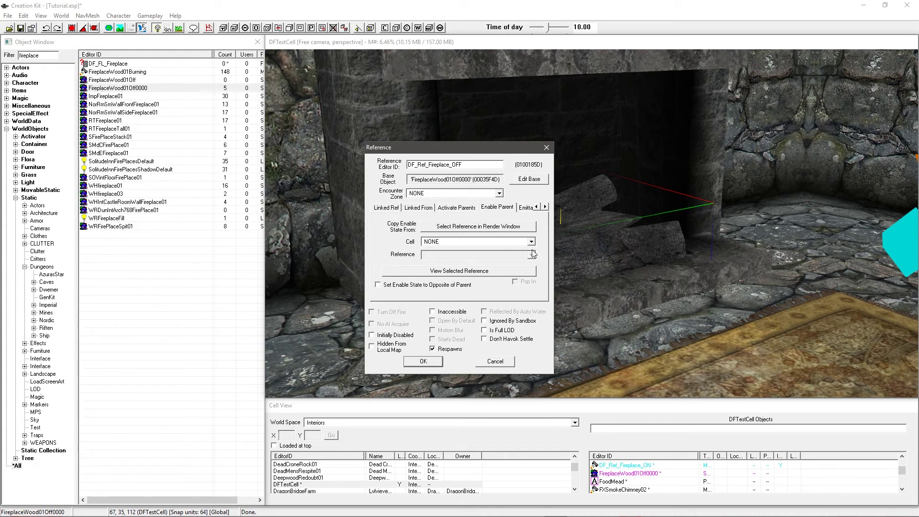
click(434, 363)
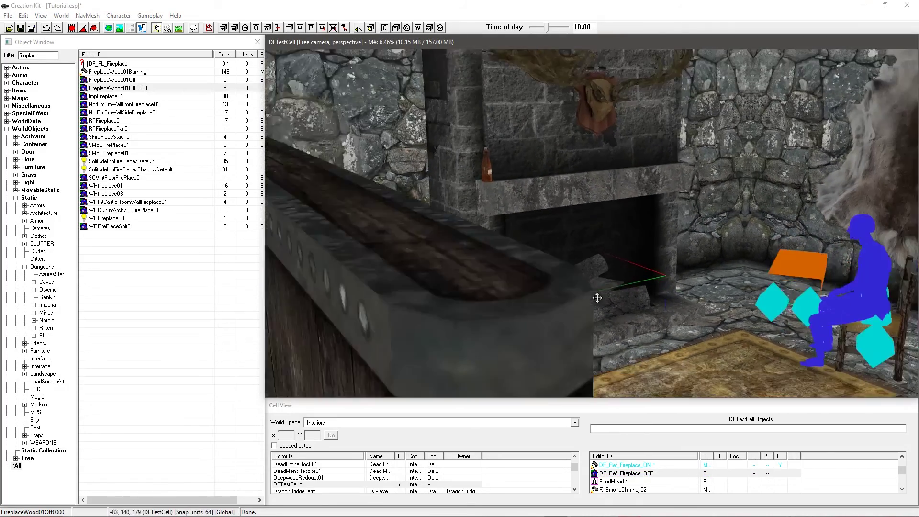
Create a new activator trigger around the fireplace with ID DF_Trigger_Fireplace_ON, name Fire and activate text override "Put out".
shift+middle_drag(597, 298, 589, 294)
click(511, 192)
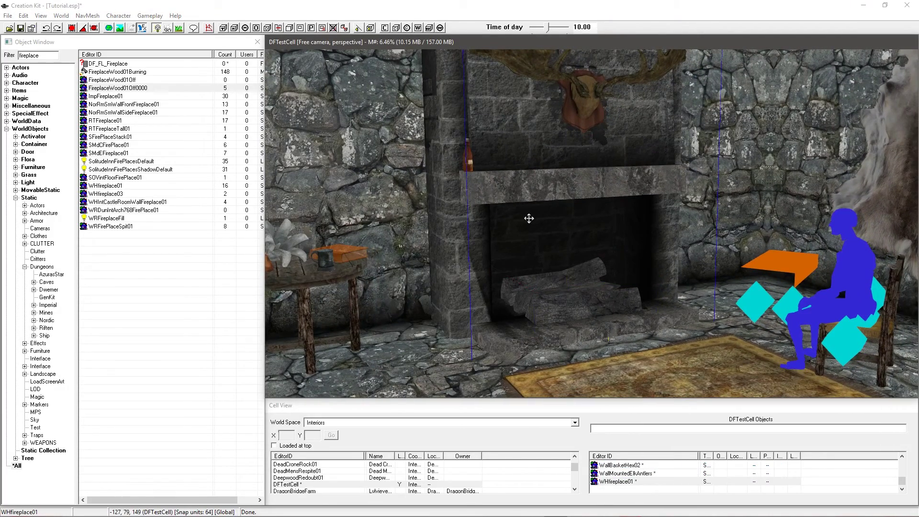
click(223, 29)
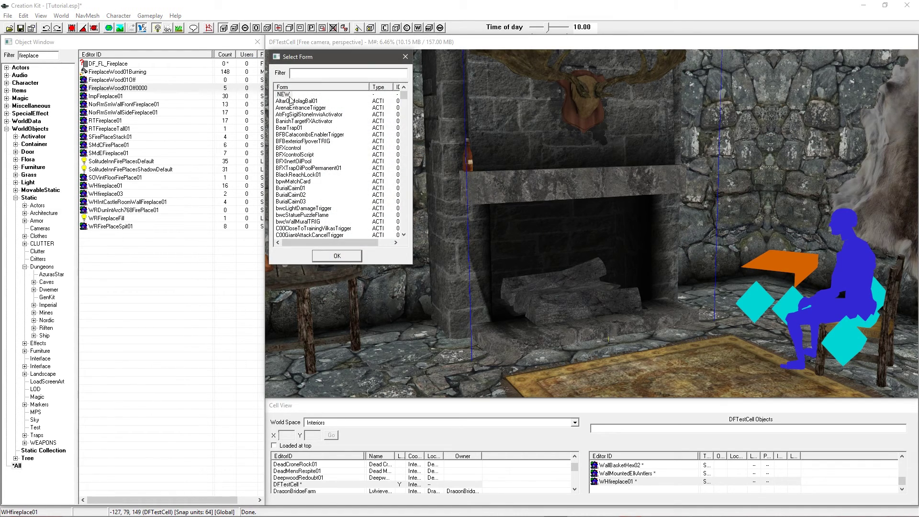
double_click(289, 95)
drag(324, 79, 453, 158)
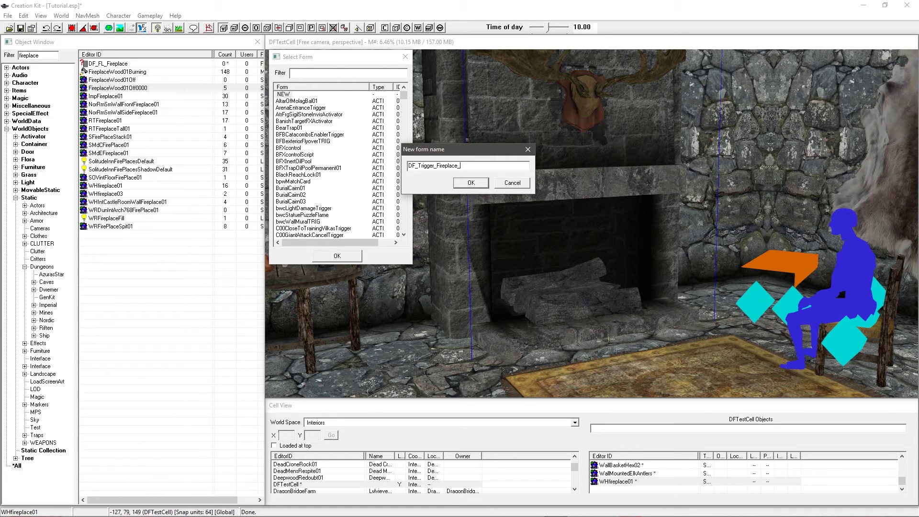
key(ctrl+a)
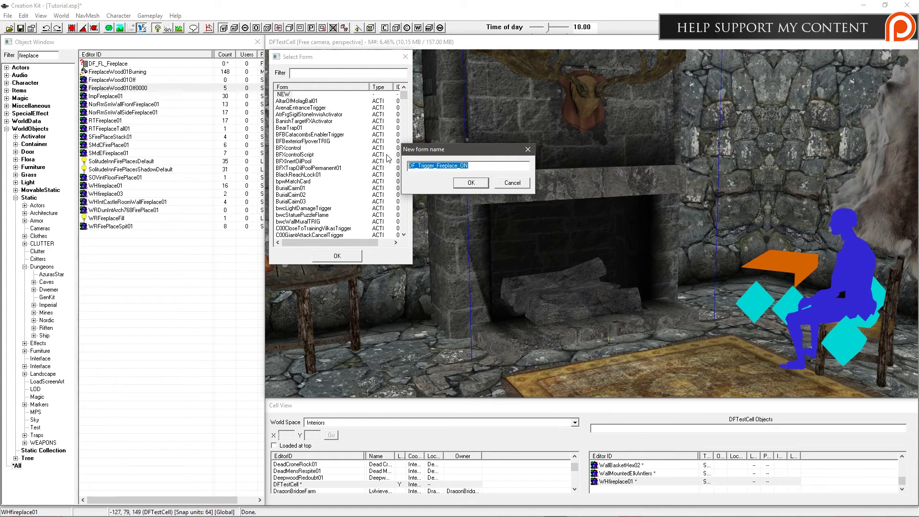
click(462, 184)
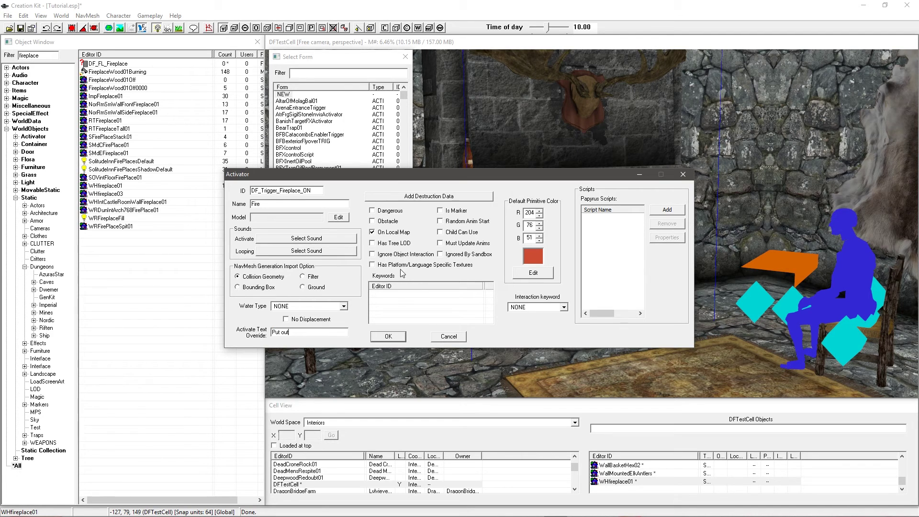
click(395, 338)
Shrink the trigger box's height by lowering its top face from the chimney to inside the fireplace opening.
scroll(467, 303, down, 3)
middle_drag(468, 303, 510, 304)
key(2)
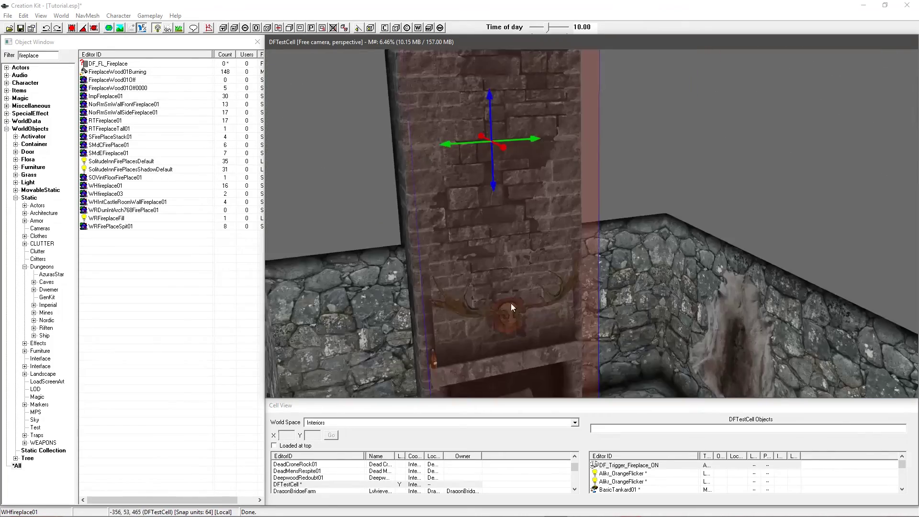
scroll(510, 302, down, 5)
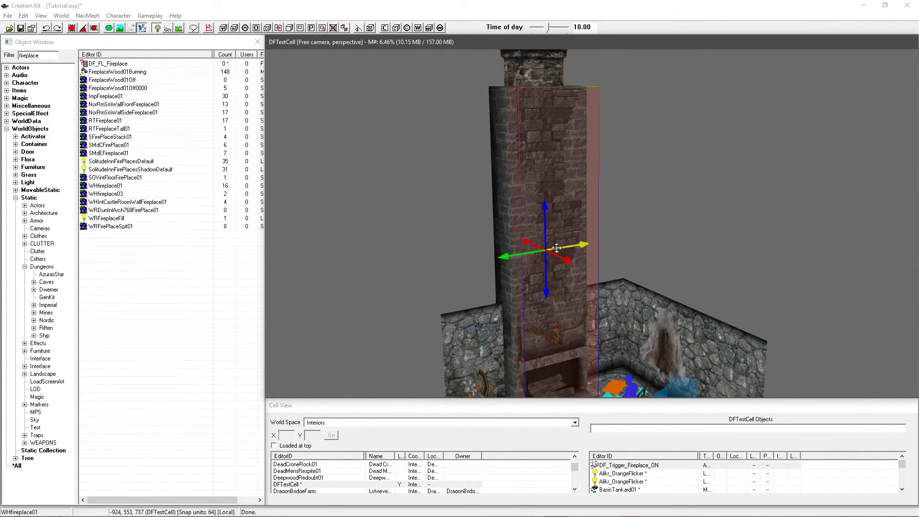
shift+middle_drag(556, 248, 552, 234)
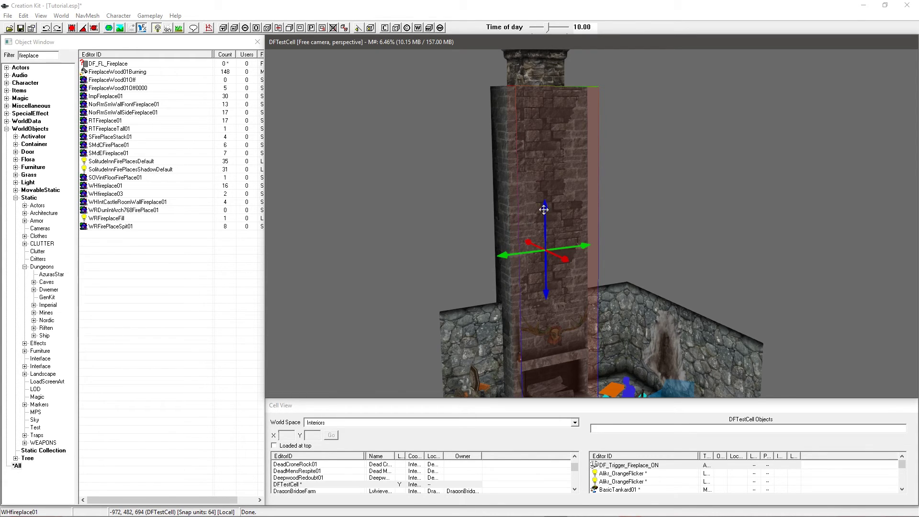
drag(545, 206, 546, 341)
middle_drag(546, 341, 547, 319)
scroll(547, 320, up, 3)
scroll(548, 320, up, 5)
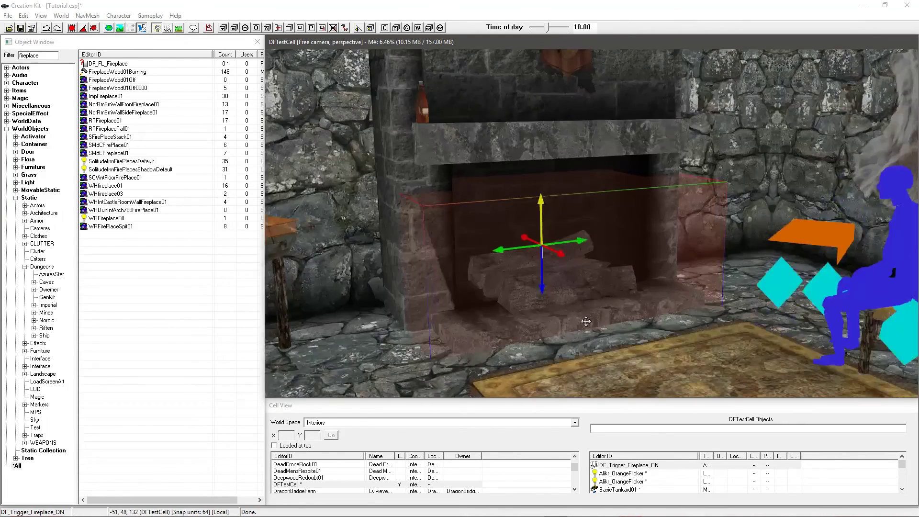
Raise the trigger box's bottom face off the floor and reduce its depth to a narrow box across the fireplace opening.
drag(542, 295, 529, 247)
drag(522, 203, 558, 222)
scroll(558, 223, up, 2)
middle_drag(557, 223, 553, 235)
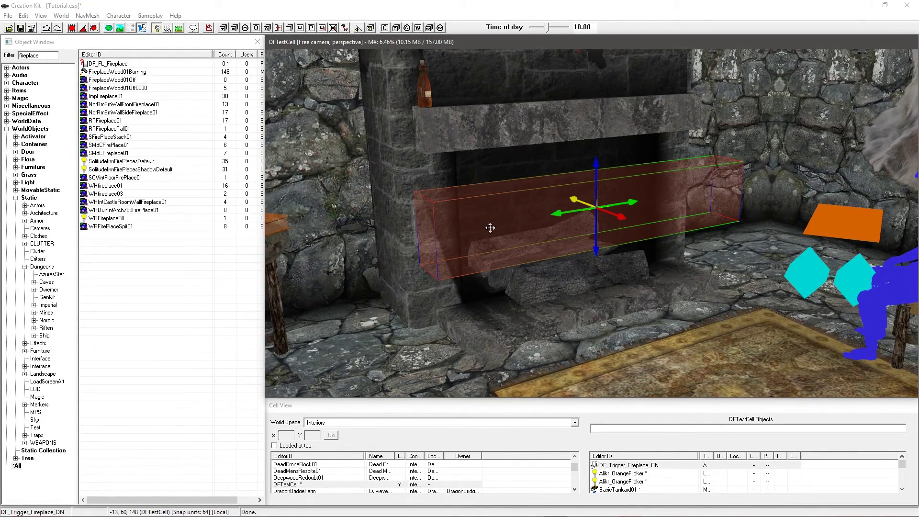
Open the DF_Trigger_Fireplace_ON reference's primitive settings and enable Player Activation.
double_click(502, 214)
click(535, 207)
click(535, 207)
click(536, 207)
click(536, 206)
click(536, 206)
click(408, 207)
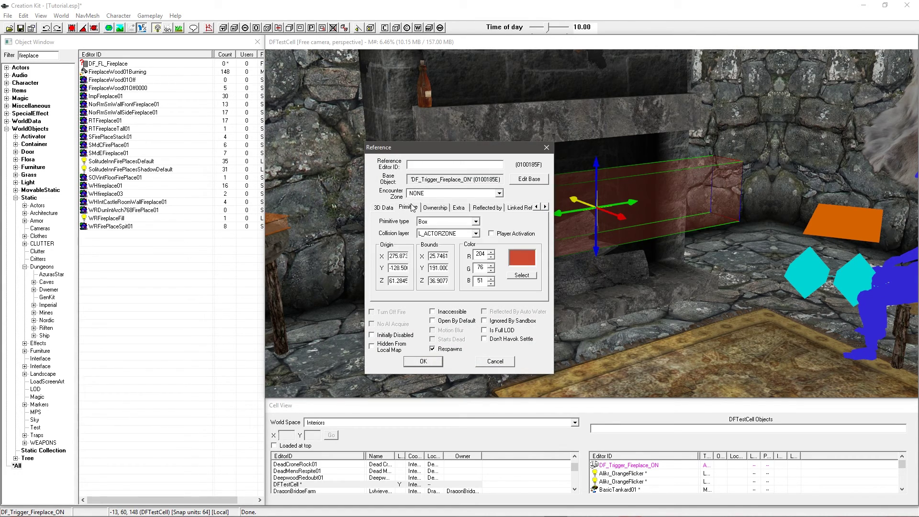
click(503, 233)
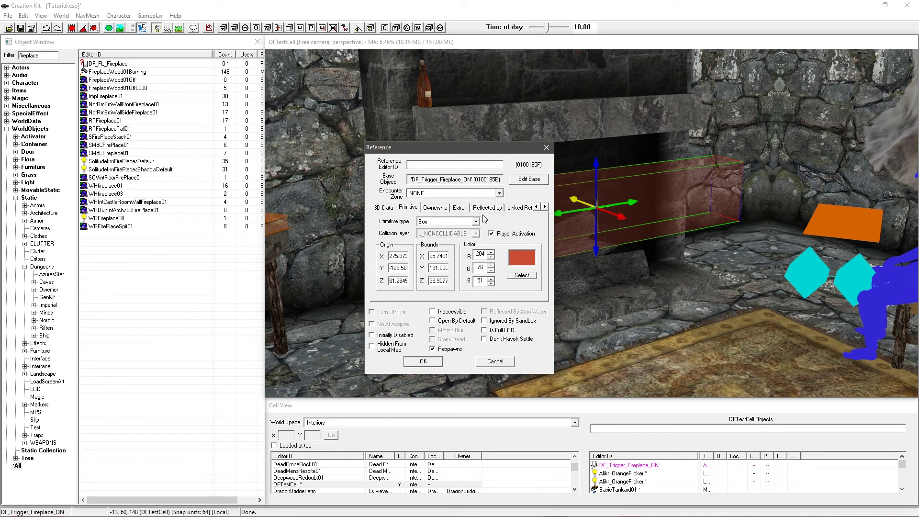
Set the trigger reference's X and Y rotation to 0.0001 and save its properties.
click(389, 207)
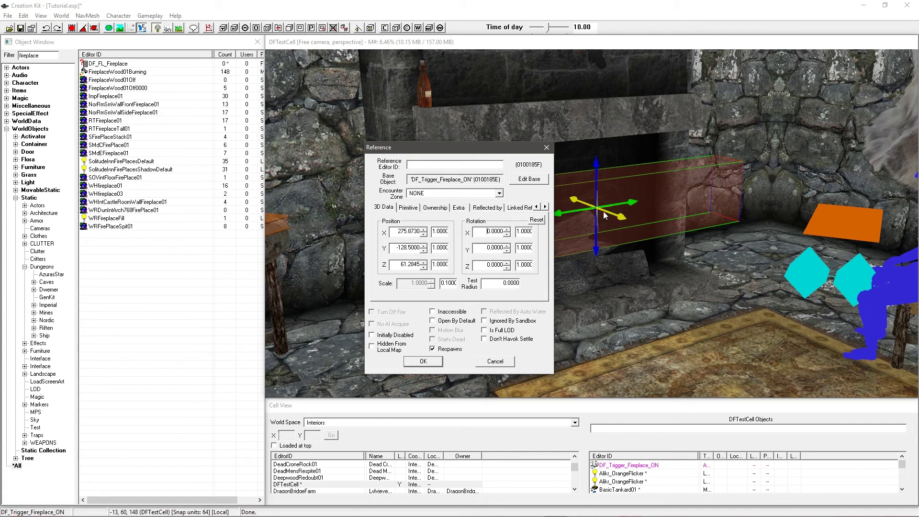
click(498, 233)
text(1)
click(432, 348)
click(423, 361)
mouse_move(534, 314)
shift+middle_down()
mouse_move(550, 309)
mouse_move(541, 313)
shift+middle_up()
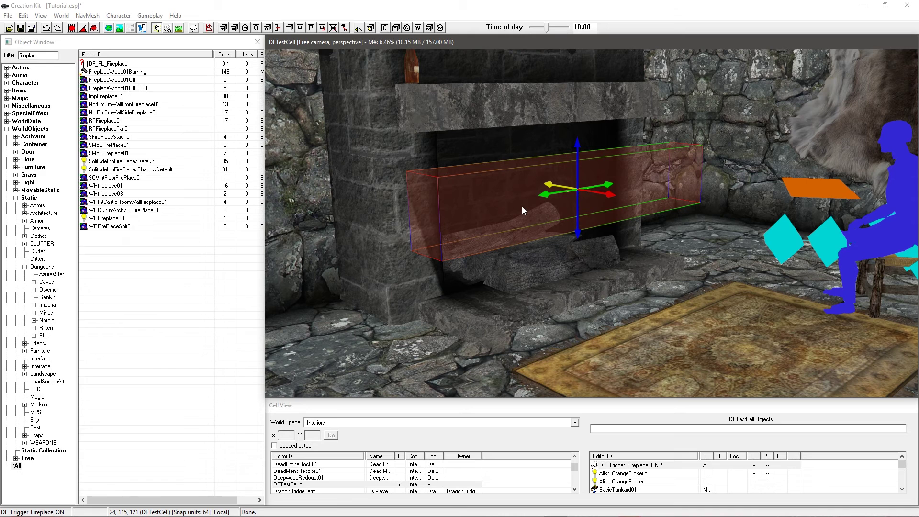
Duplicate the trigger and save the copy's base as a new form with ID DF_Trigger_Fireplace_OFF and activate text override "Light".
key(ctrl+d)
shift+middle_drag(519, 218, 514, 218)
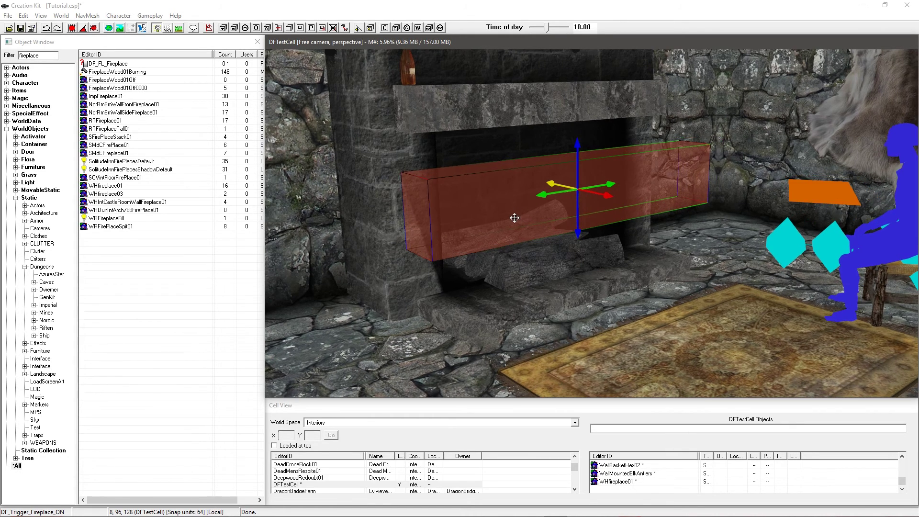
double_click(510, 195)
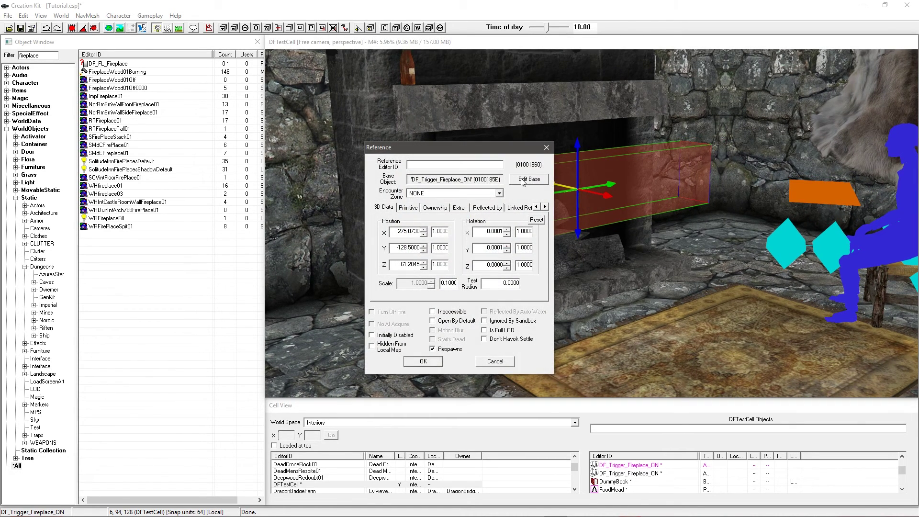
click(521, 180)
click(311, 191)
text(F_Trigger_Fireplace_OFF)
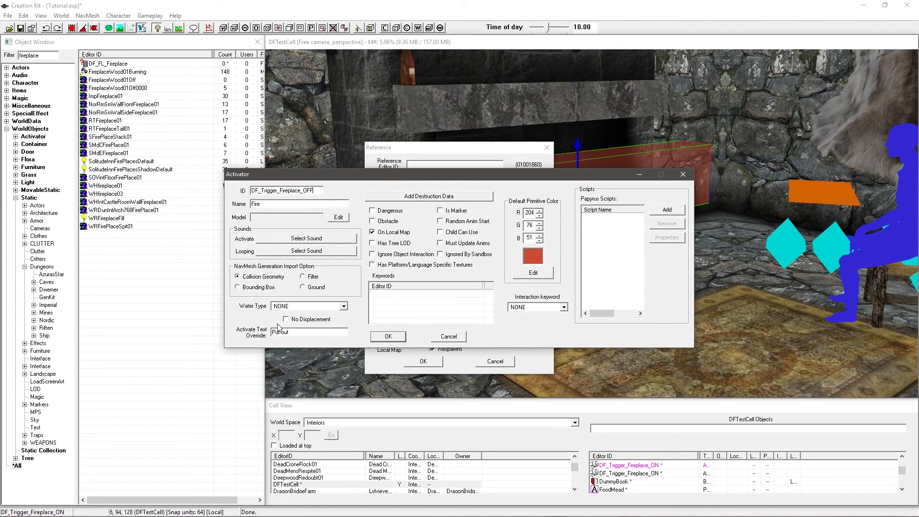
drag(299, 334, 247, 334)
text(L)
click(388, 336)
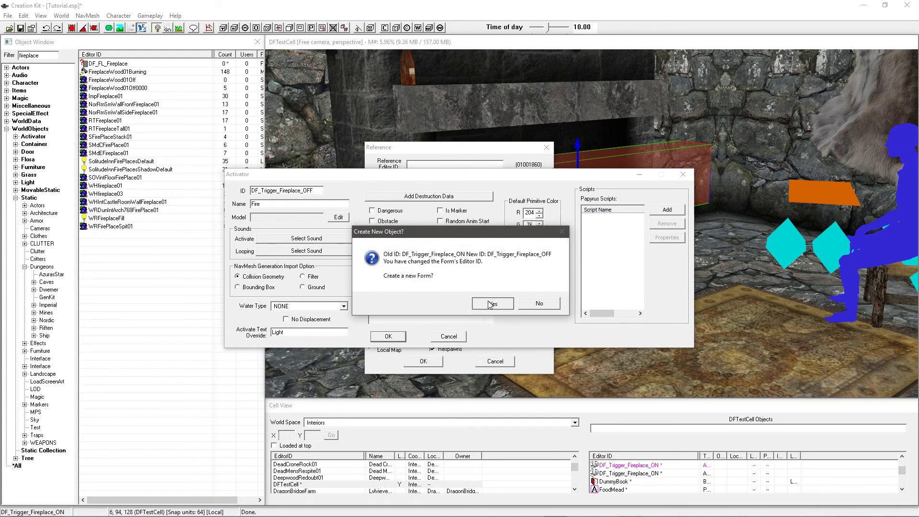
click(492, 305)
click(424, 364)
shift+middle_drag(560, 291, 523, 294)
scroll(520, 304, up, 2)
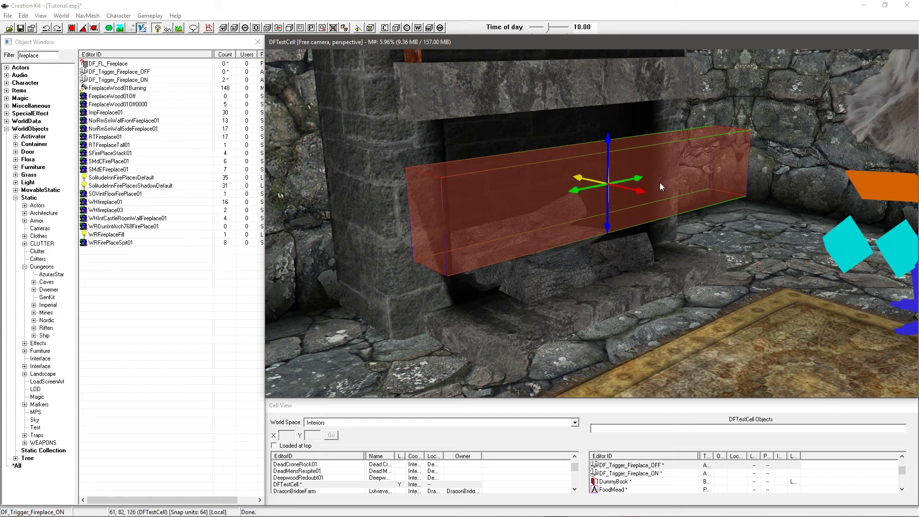
middle_drag(660, 185, 559, 208)
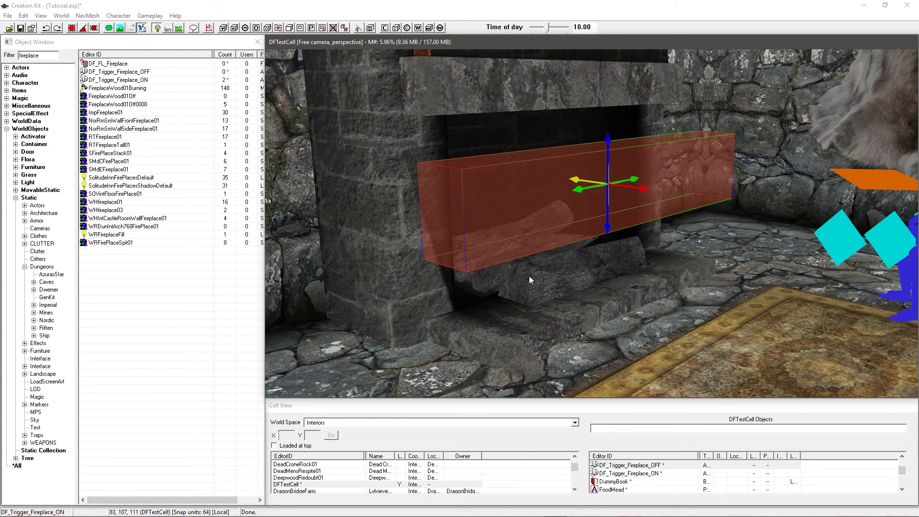
click(536, 263)
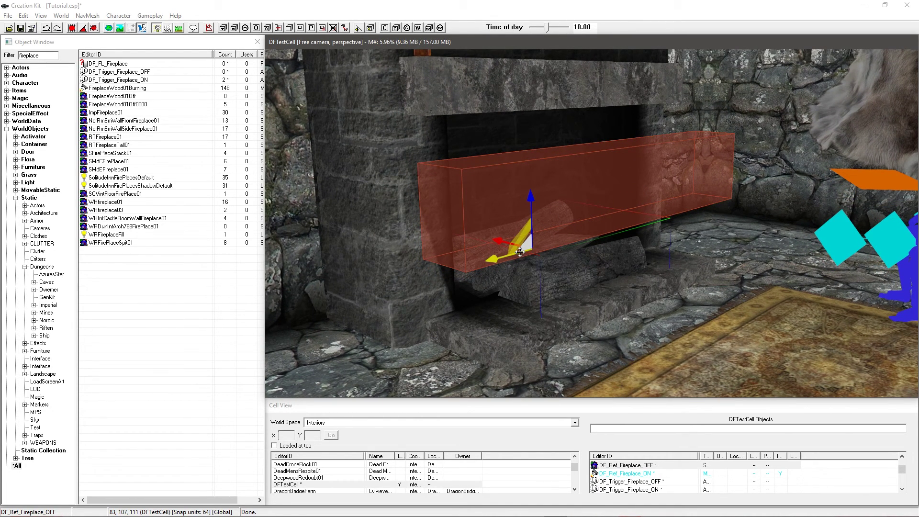
key(d)
Set the DF_Trigger_Fireplace_OFF reference's enable parent to the unlit firewood DF_Ref_Fireplace_OFF and save its properties.
click(537, 221)
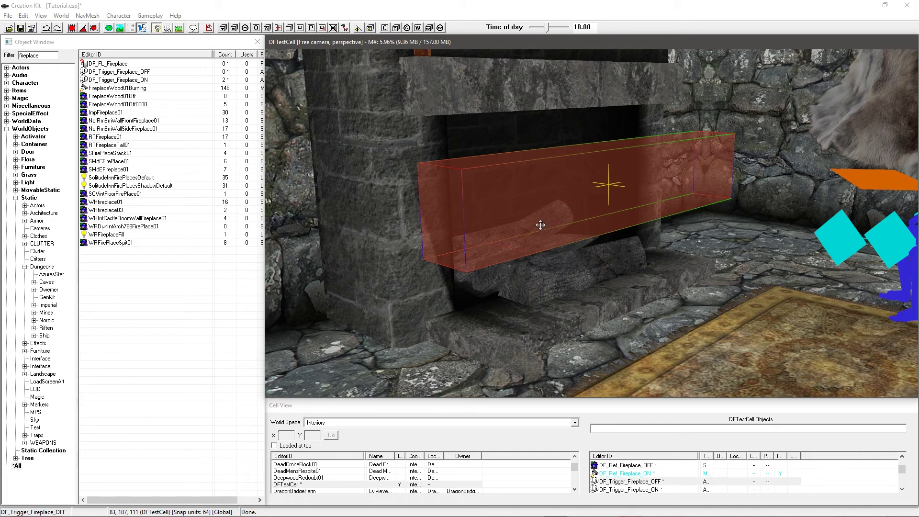
double_click(539, 209)
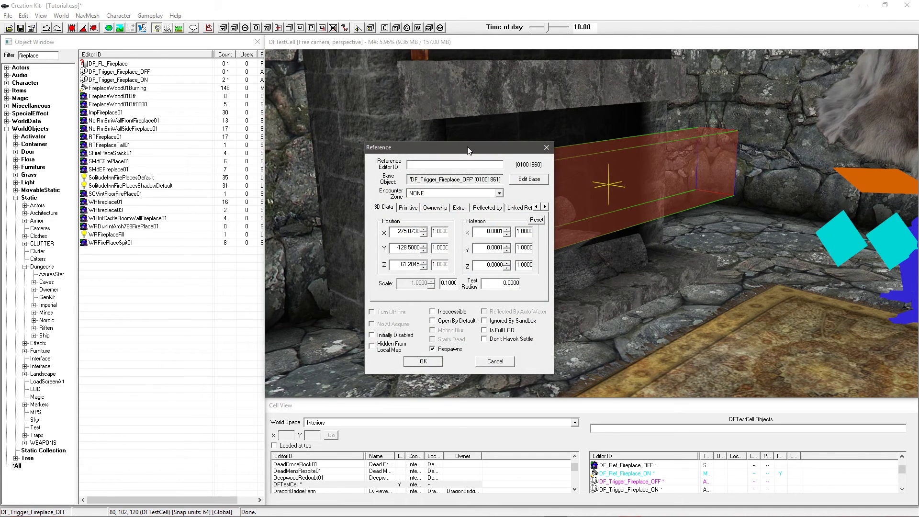
drag(469, 147, 258, 142)
click(333, 201)
click(333, 201)
click(333, 201)
click(334, 201)
click(334, 201)
click(334, 201)
click(254, 203)
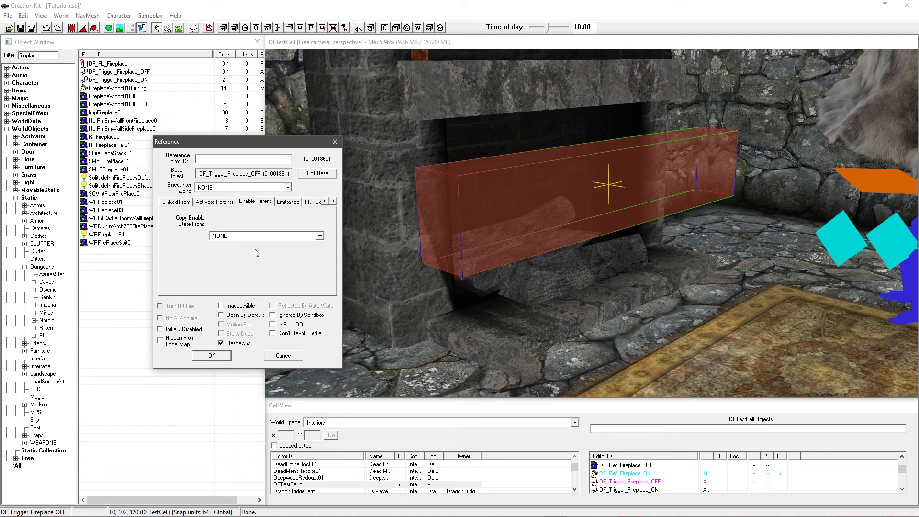
click(247, 221)
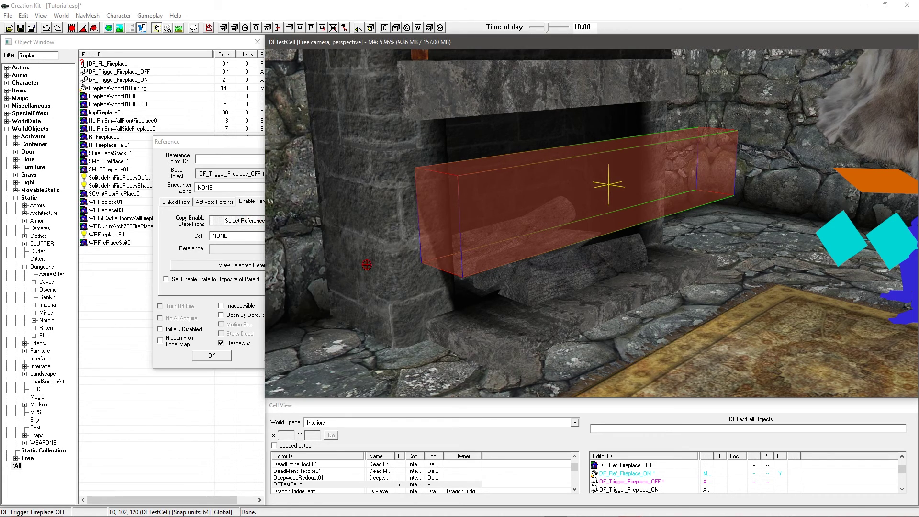
click(545, 273)
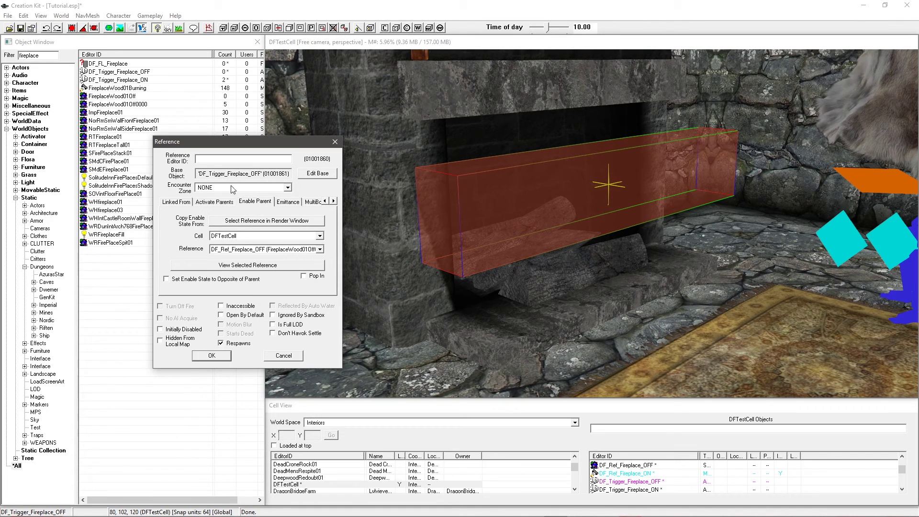
click(212, 356)
Hide the DF_Trigger_Fireplace_OFF box and set the DF_Trigger_Fireplace_ON reference's enable parent to DF_Ref_Fireplace_ON in DFTestCell.
click(491, 225)
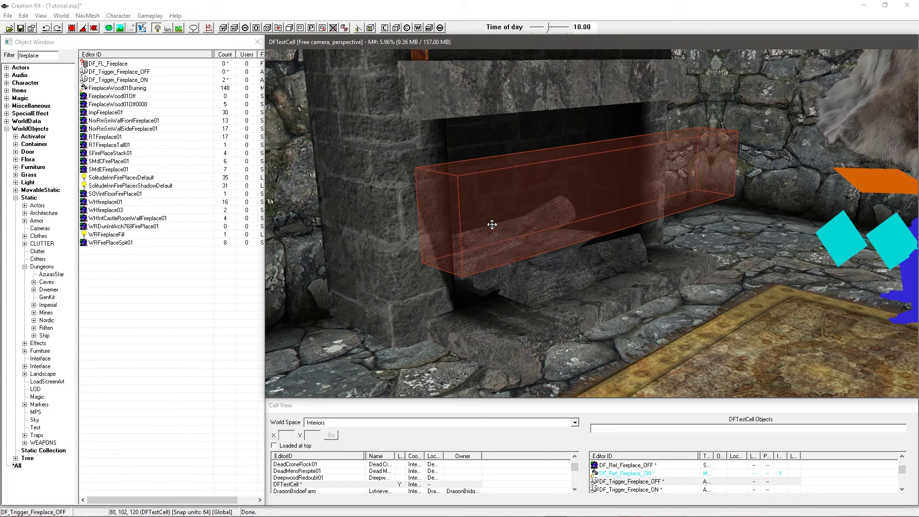
click(495, 219)
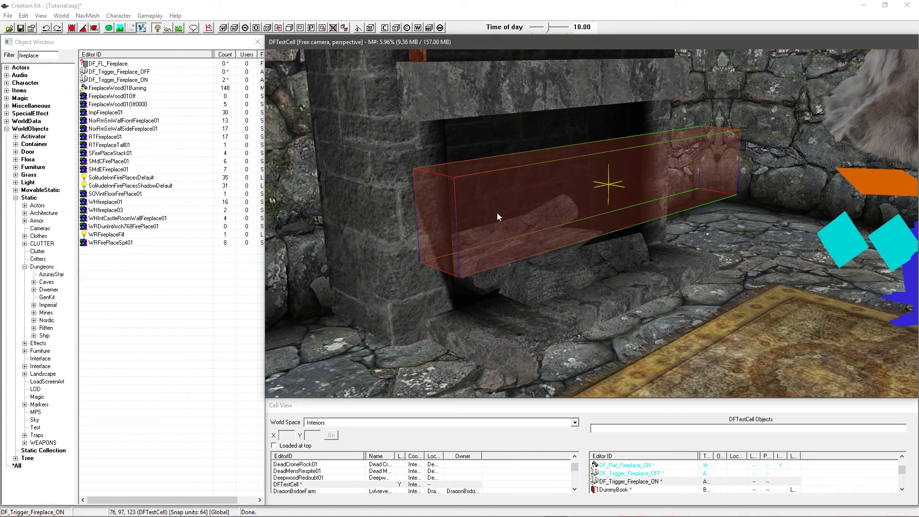
double_click(455, 173)
drag(447, 149, 240, 152)
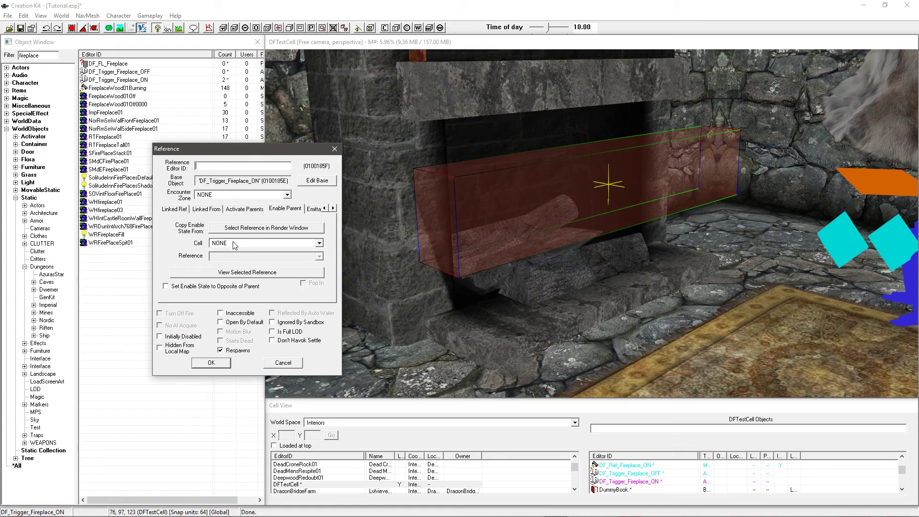
click(253, 228)
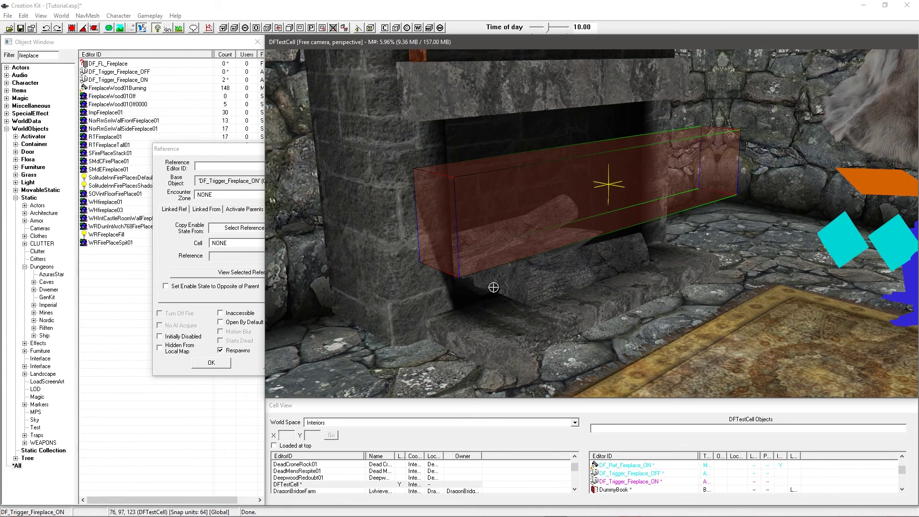
click(525, 288)
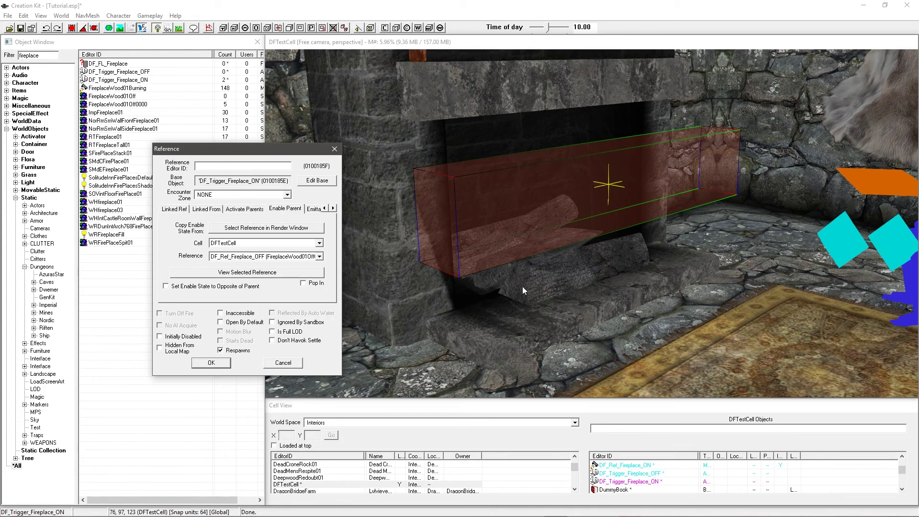
click(278, 257)
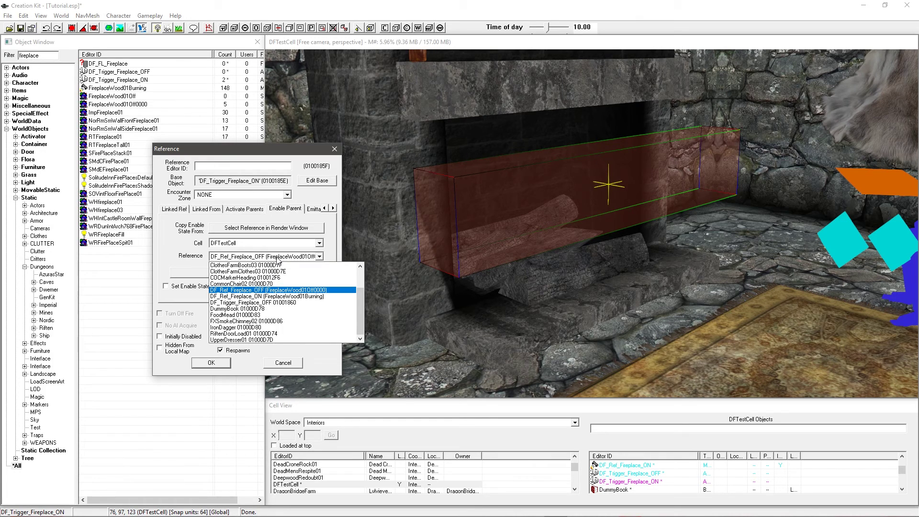
click(267, 297)
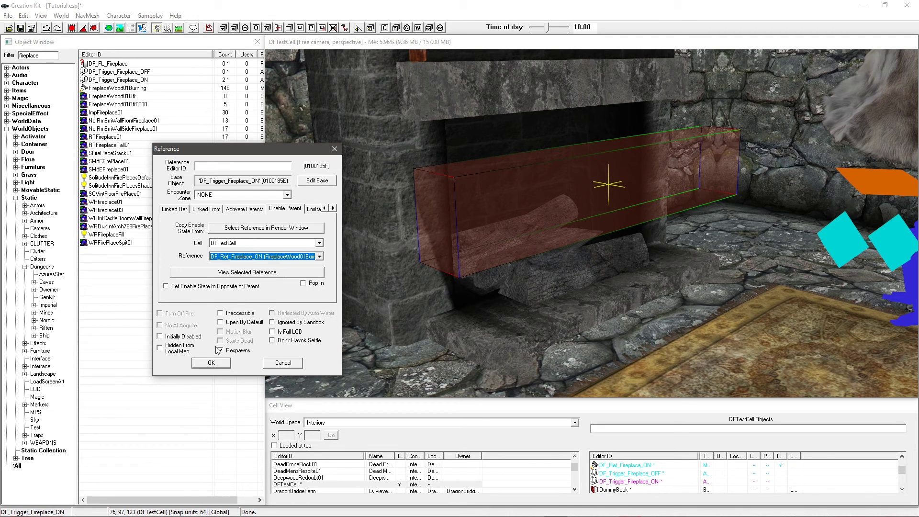
click(213, 364)
Open the reference properties of the FXSmokeChimney02 smoke effect on top of the chimney.
shift+middle_drag(470, 299, 460, 288)
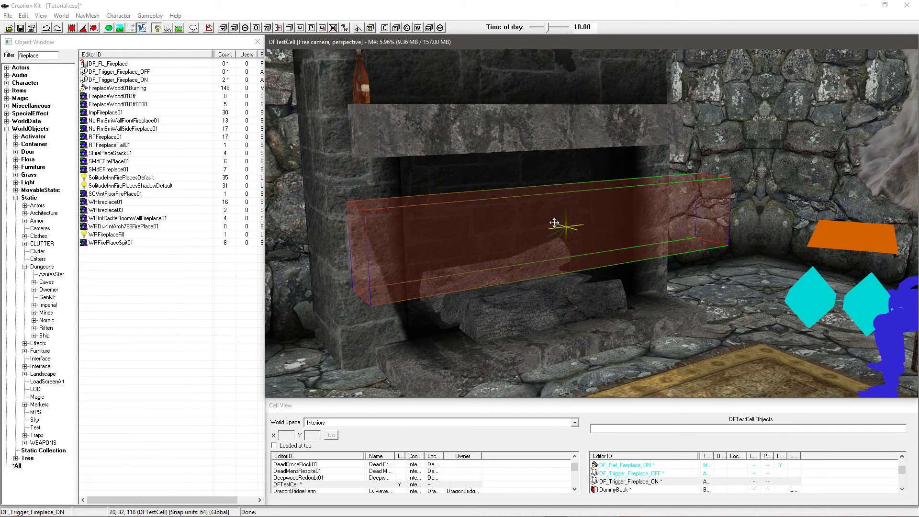
scroll(527, 222, down, 3)
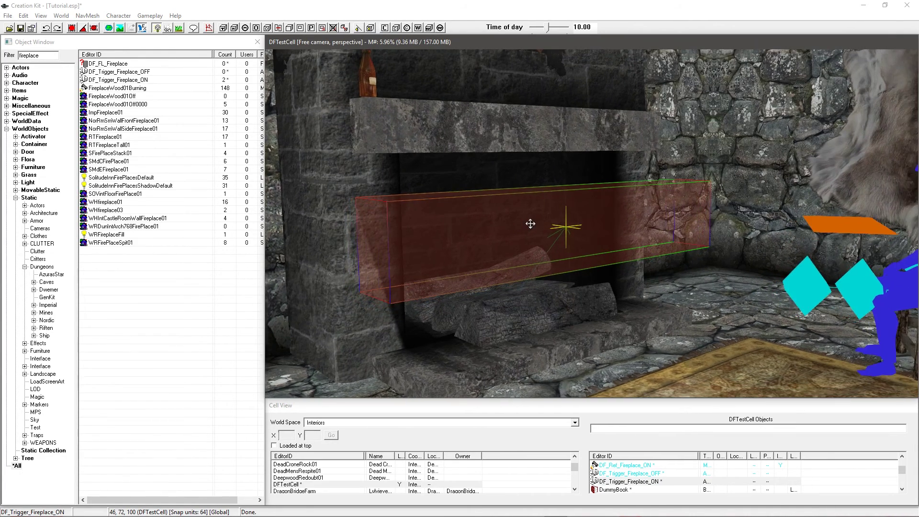
scroll(545, 224, down, 3)
shift+middle_drag(565, 229, 576, 278)
scroll(569, 235, down, 5)
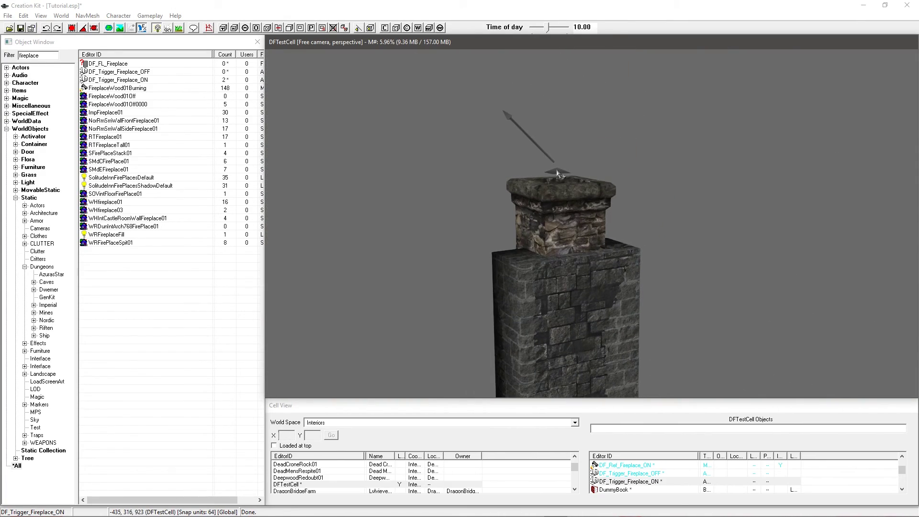
click(557, 173)
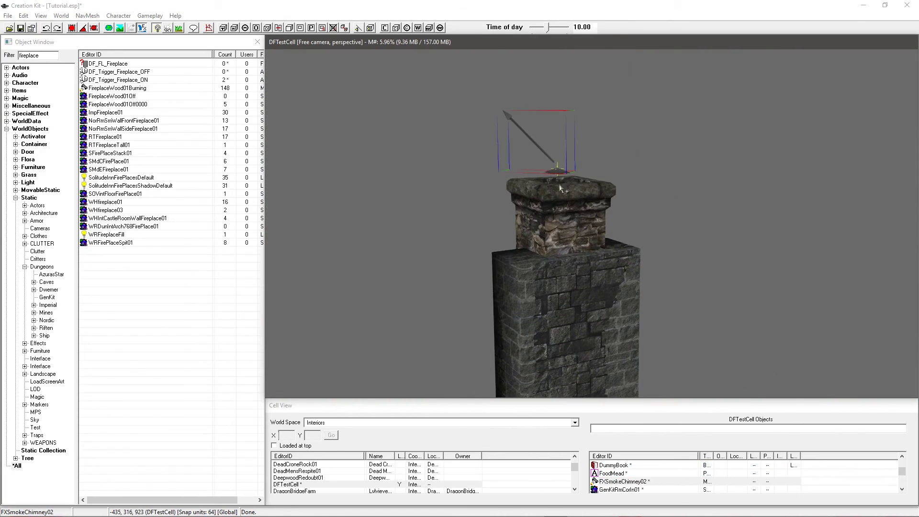
double_click(558, 168)
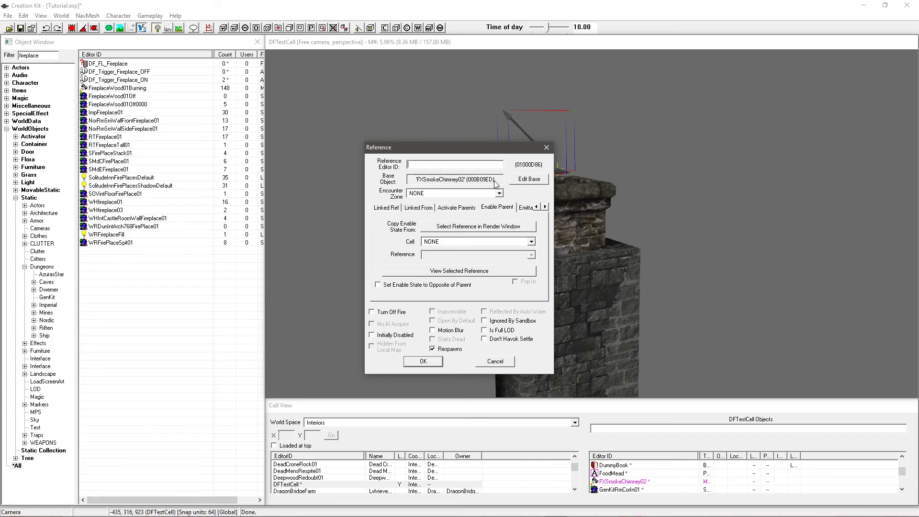
drag(467, 151, 302, 177)
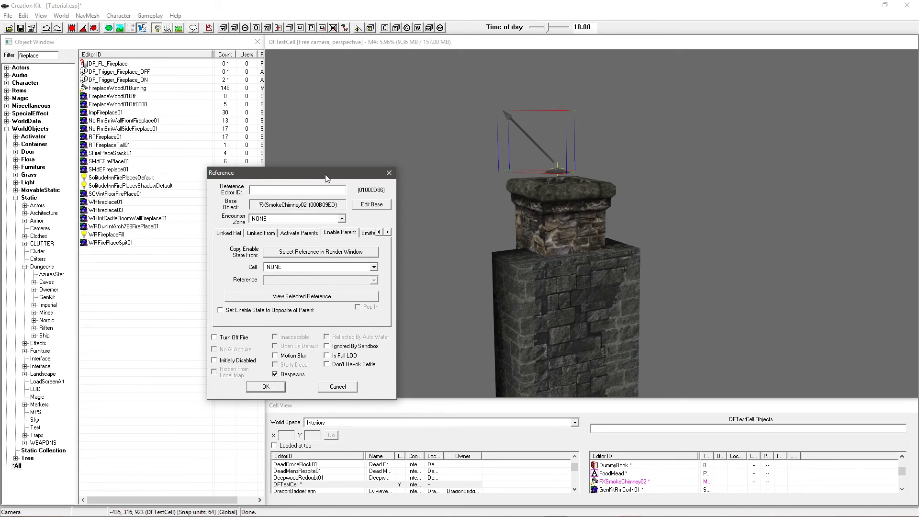
drag(326, 178, 305, 182)
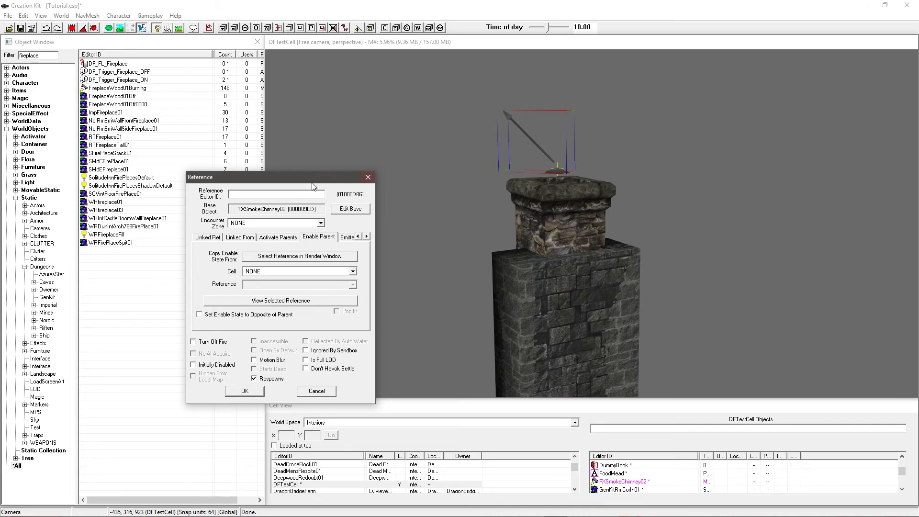
Set the chimney smoke's enable parent to DF_Ref_Fireplace_ON in DFTestCell and save its properties.
middle_drag(583, 268, 568, 168)
scroll(568, 215, up, 5)
click(236, 256)
click(297, 256)
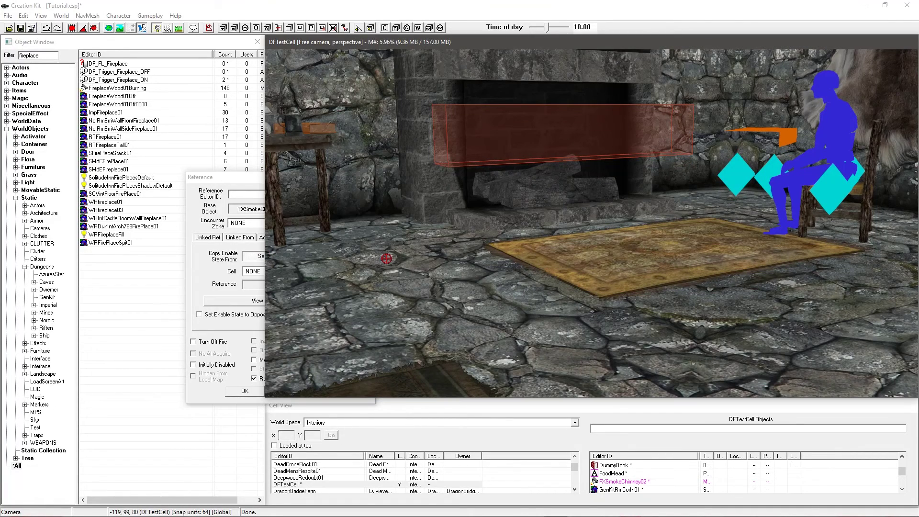
click(527, 193)
click(310, 285)
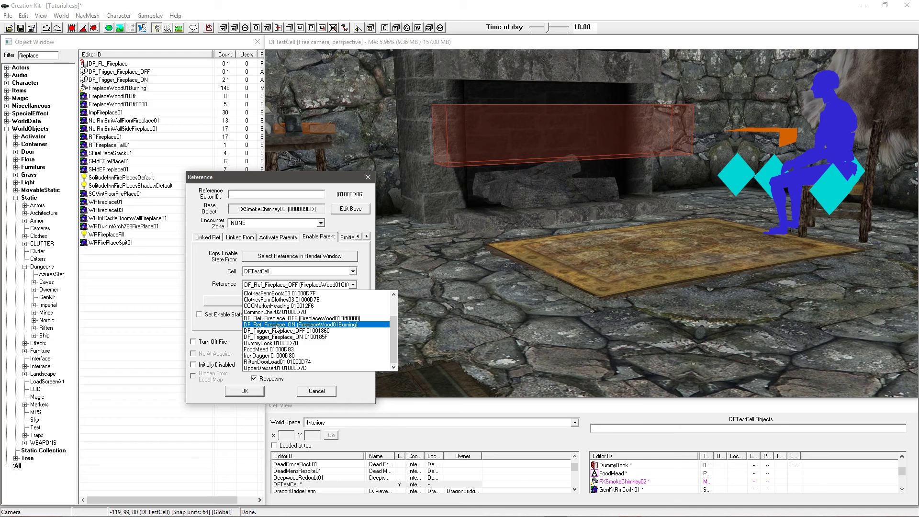
click(292, 325)
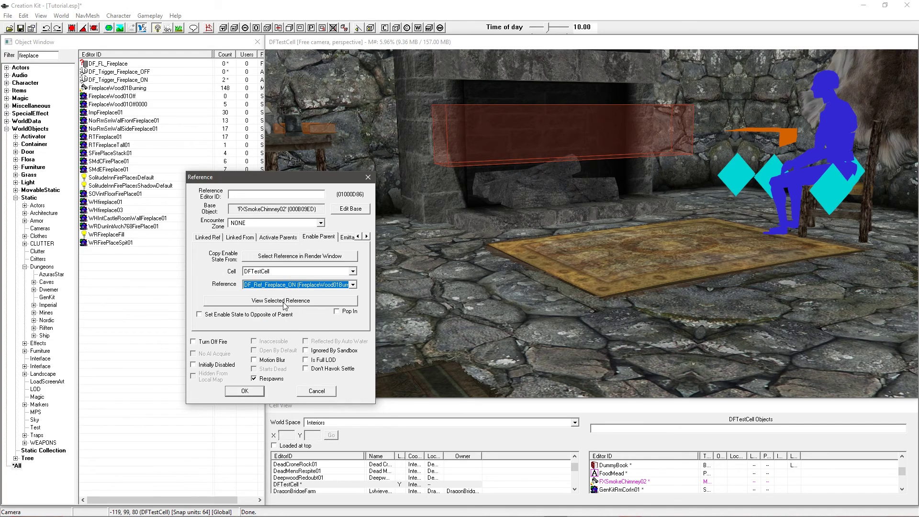
click(255, 394)
Unhide all hidden references in the cell and hide the burning firewood DF_Ref_Fireplace_ON.
middle_drag(550, 257, 544, 261)
scroll(555, 260, up, 3)
scroll(552, 262, down, 3)
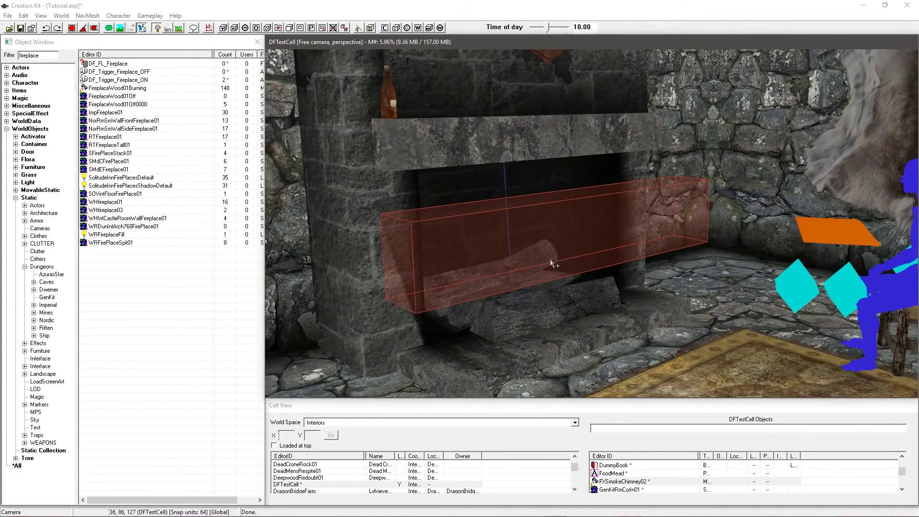
click(553, 243)
scroll(555, 242, up, 3)
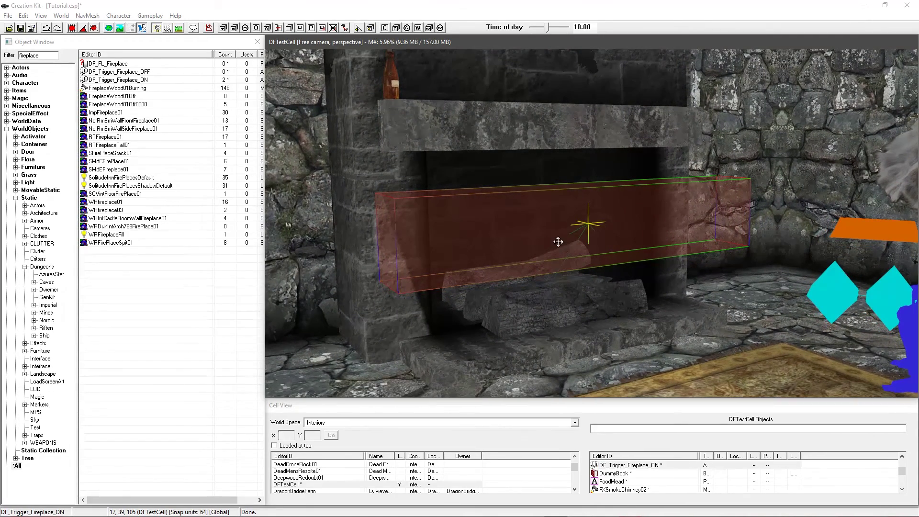
key(alt+1)
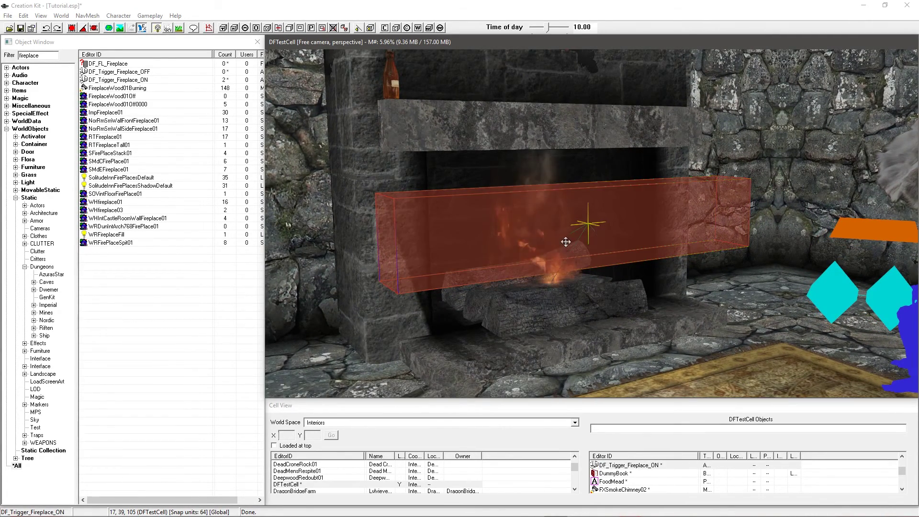
click(518, 245)
shift+middle_drag(519, 246, 526, 242)
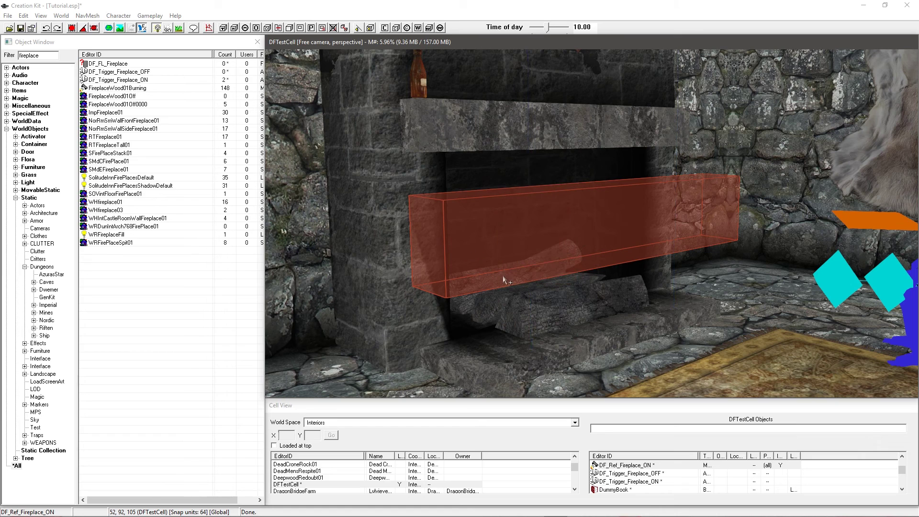
Open the base activator of the DF_Trigger_Fireplace_OFF reference and start adding a Papyrus script to it.
click(452, 246)
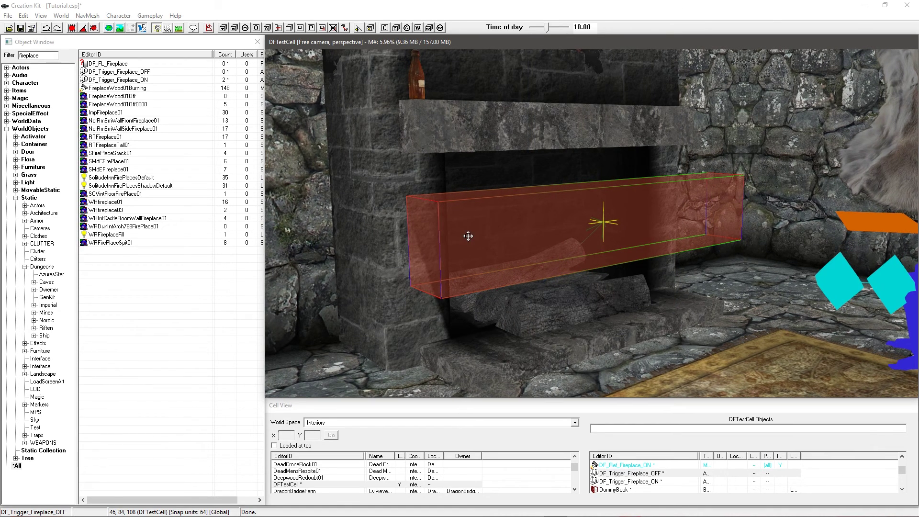
double_click(469, 240)
drag(440, 149, 249, 148)
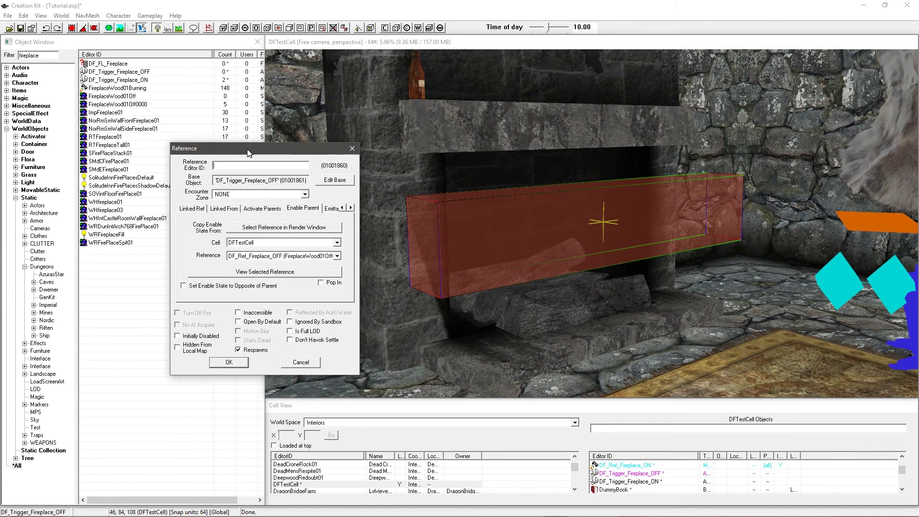
click(334, 180)
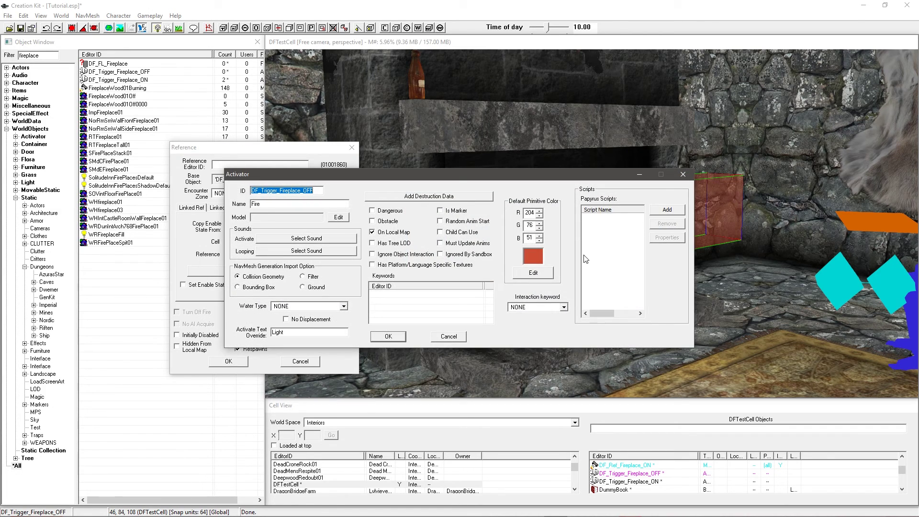
drag(530, 180, 517, 215)
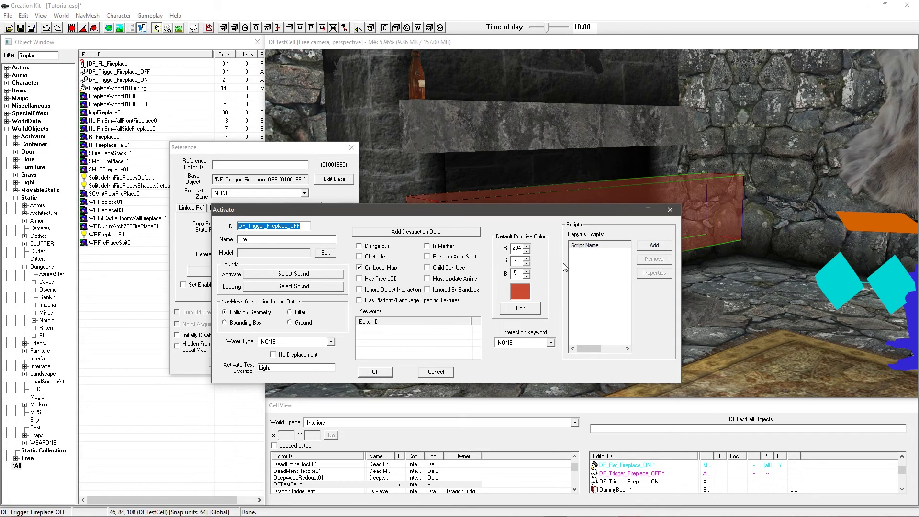
click(587, 266)
click(645, 249)
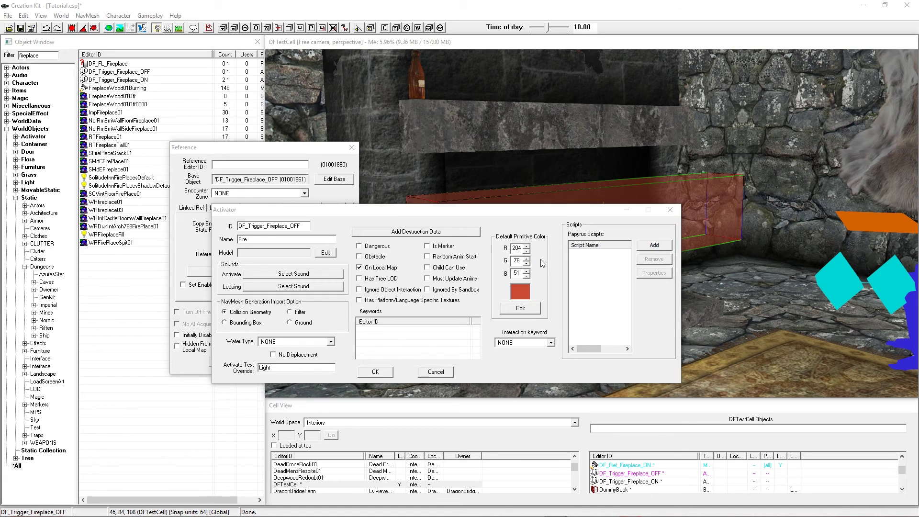
click(536, 309)
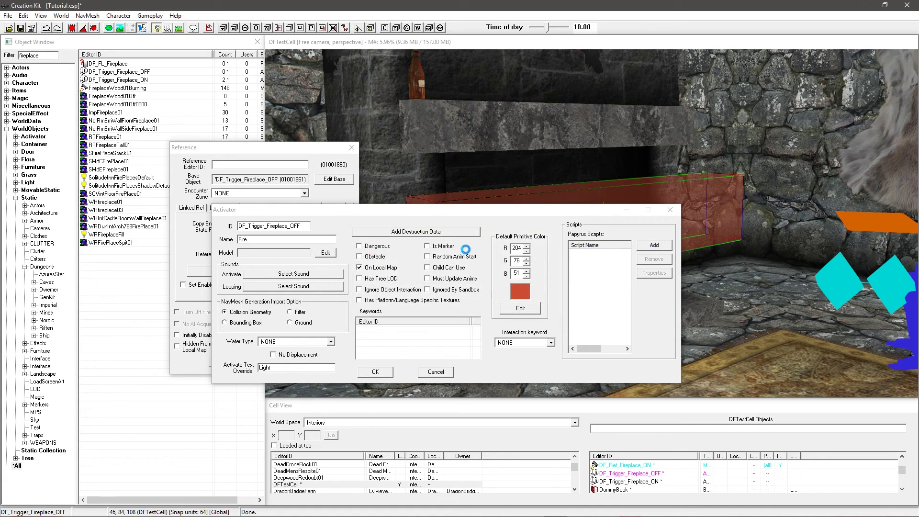
Filter the script list by "pm" and attach PM_Script_Candle_Light to DF_Trigger_Fireplace_OFF.
drag(441, 169, 550, 205)
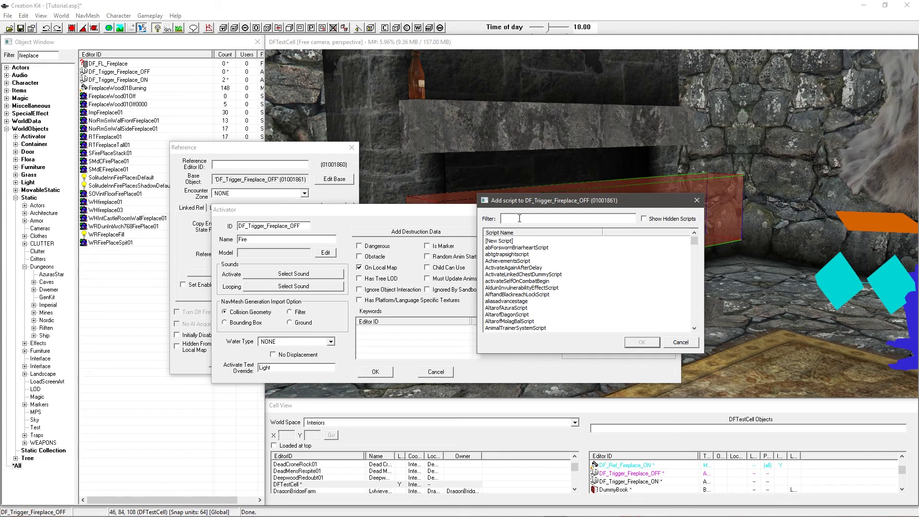
drag(521, 203, 518, 184)
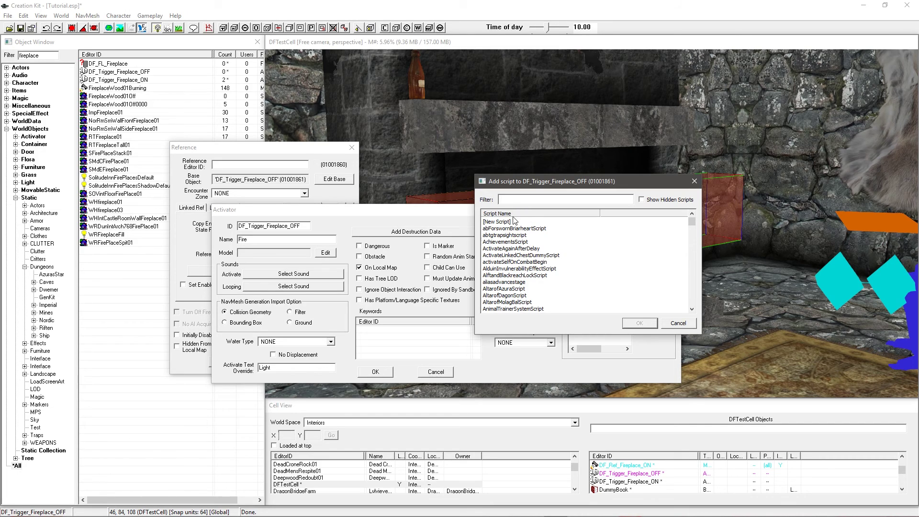
click(505, 229)
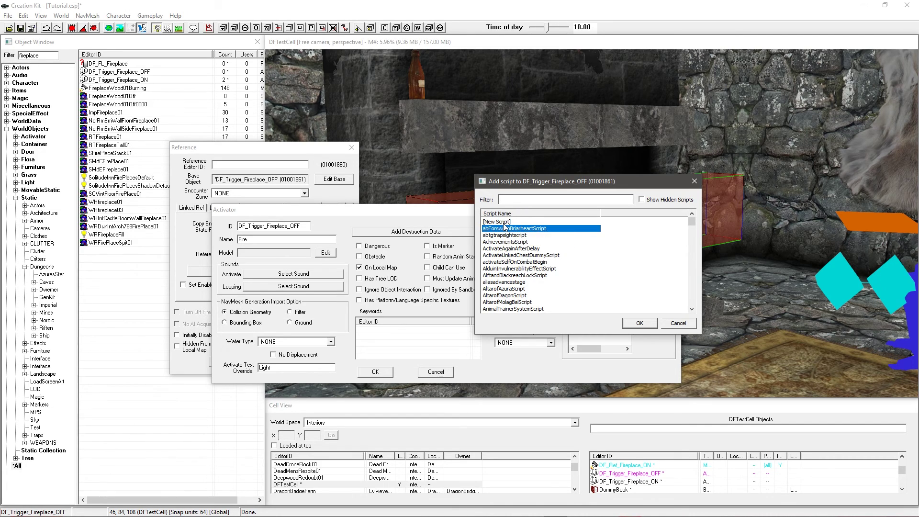
click(509, 200)
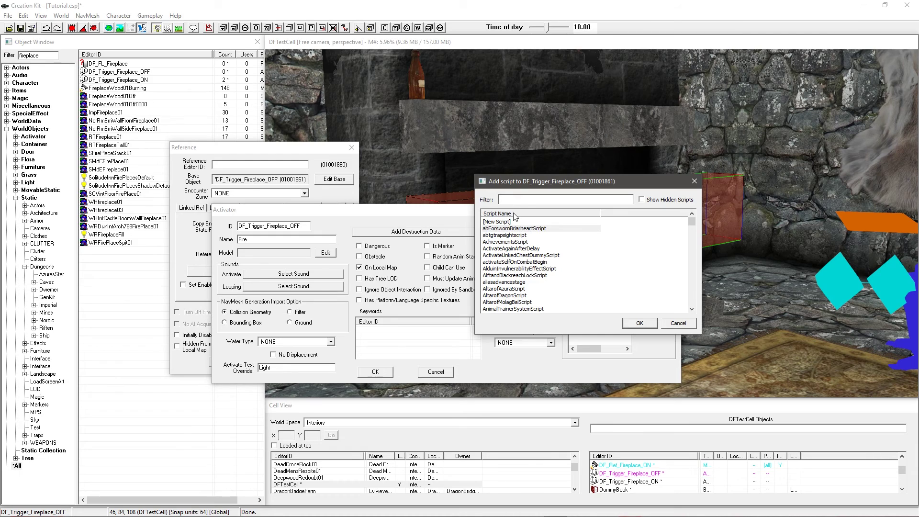
text(Pm)
click(567, 271)
scroll(567, 273, down, 2)
scroll(526, 270, up, 2)
click(519, 270)
click(525, 288)
click(520, 269)
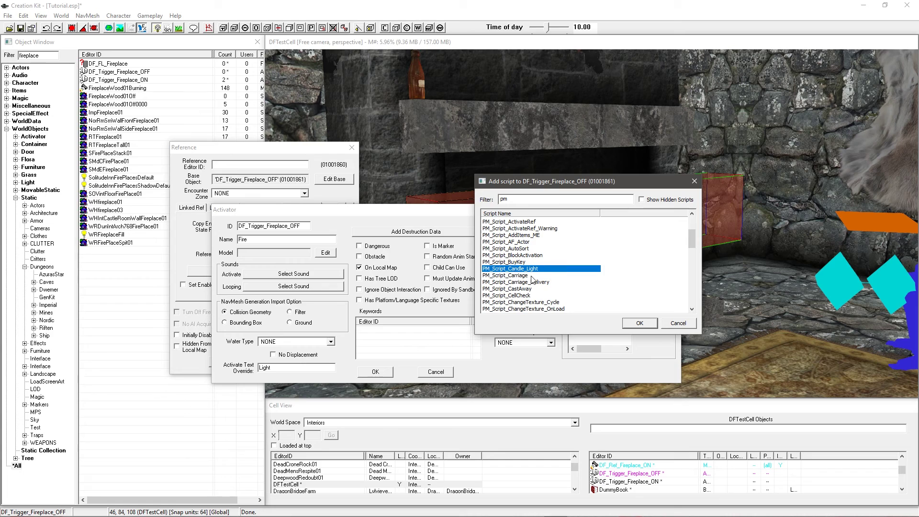
mouse_move(509, 272)
click(639, 323)
View the source of PM_Script_Candle_Light, select its entire code, and close the script editor.
right_click(599, 258)
click(466, 323)
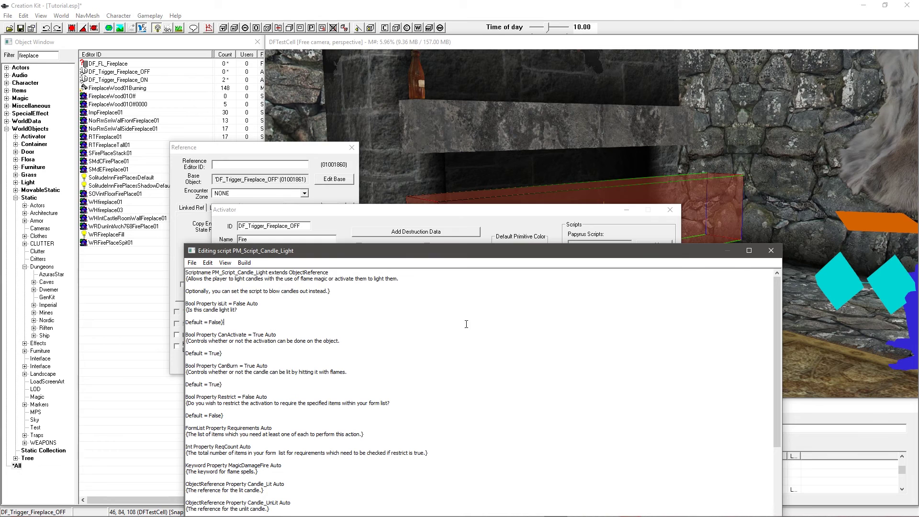
key(ctrl+a)
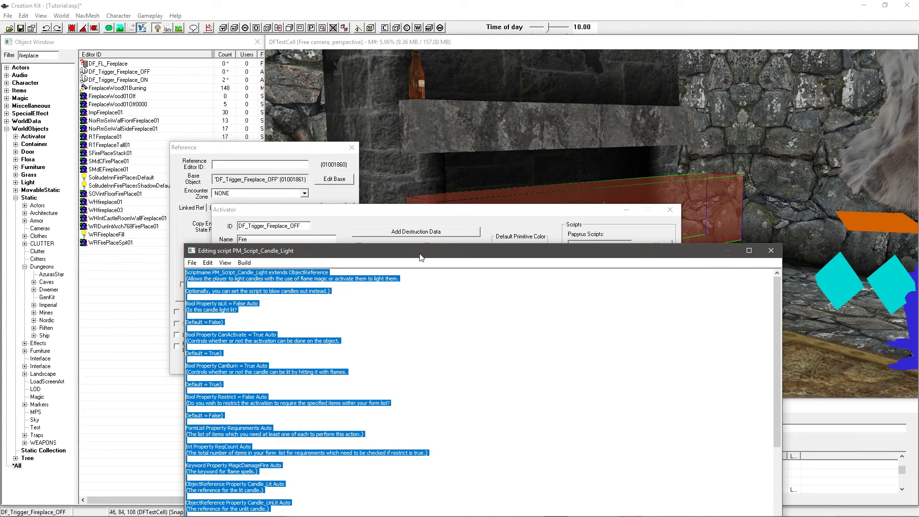
drag(419, 253, 408, 151)
click(757, 149)
click(605, 287)
click(647, 246)
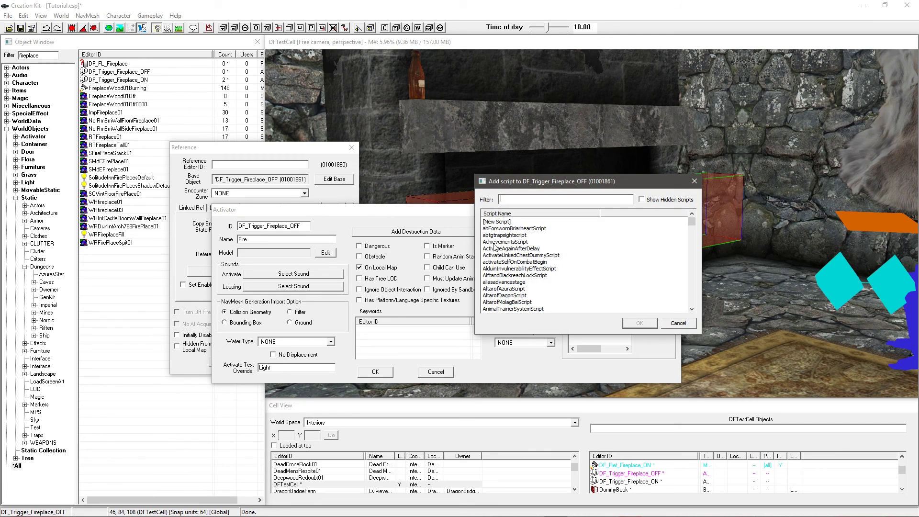
double_click(502, 222)
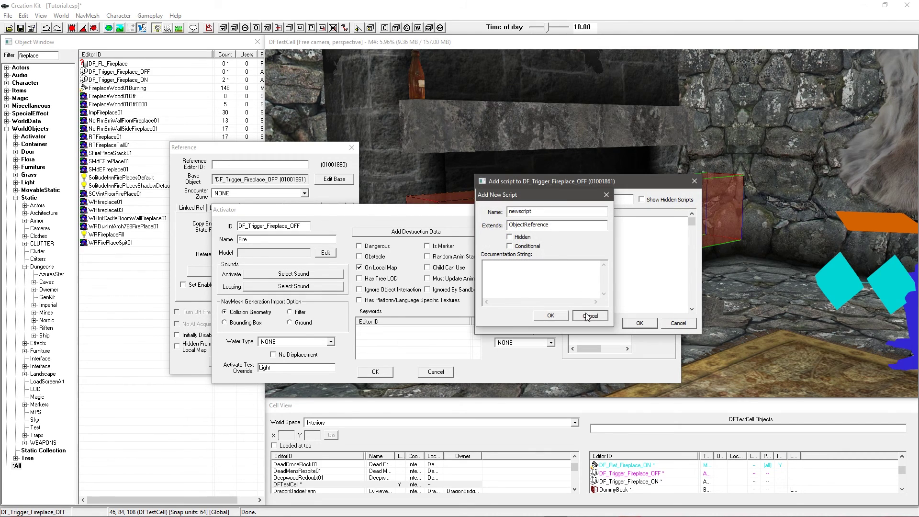
click(588, 315)
click(678, 323)
Reopen the PM_Script_Candle_Light source to check the script name in its first line, and close it.
right_click(610, 255)
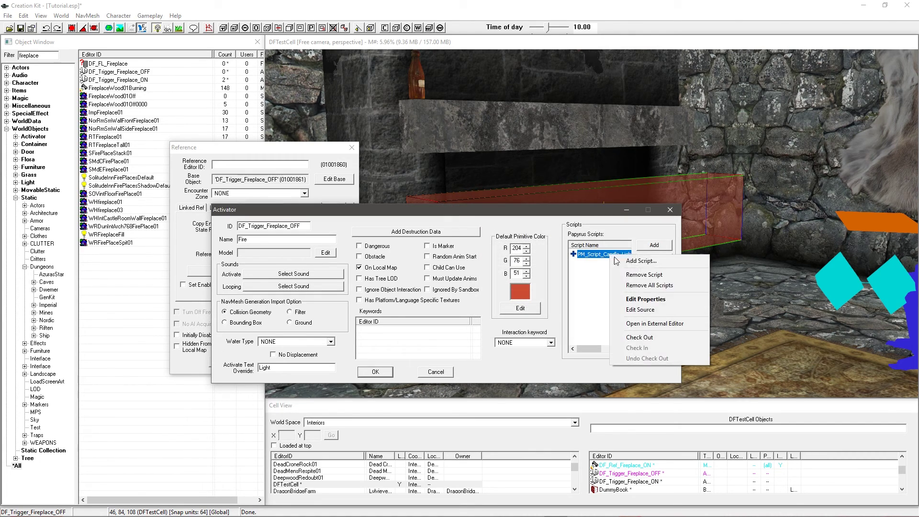
click(641, 310)
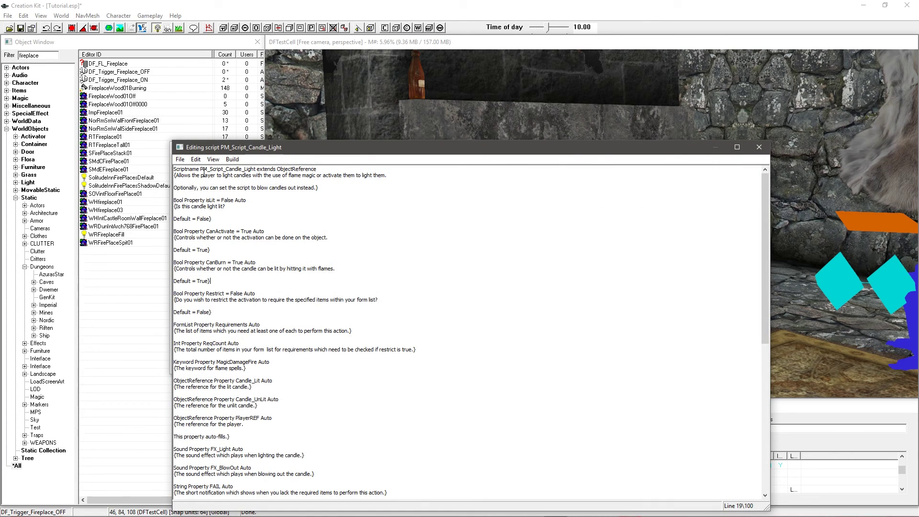
drag(205, 170, 257, 169)
click(210, 170)
click(758, 148)
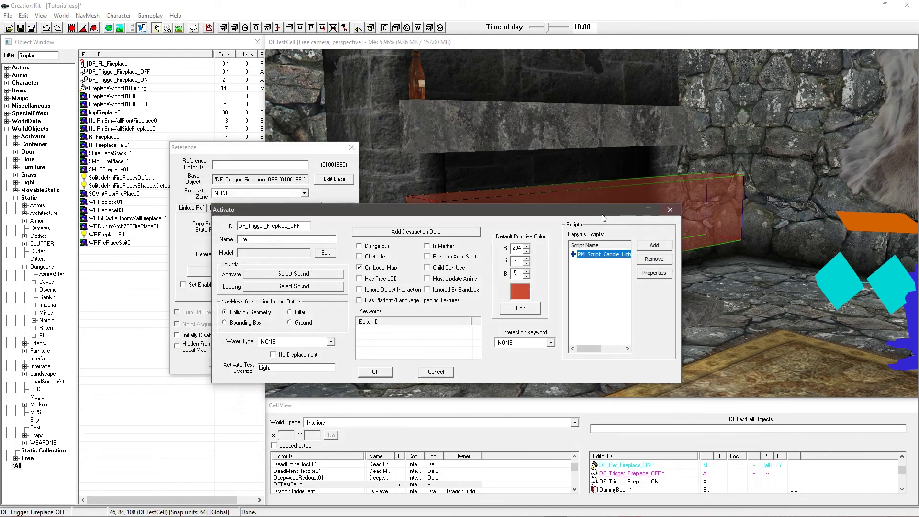
Open the properties of the attached PM_Script_Candle_Light script and check the description of its CanActivate property.
click(603, 265)
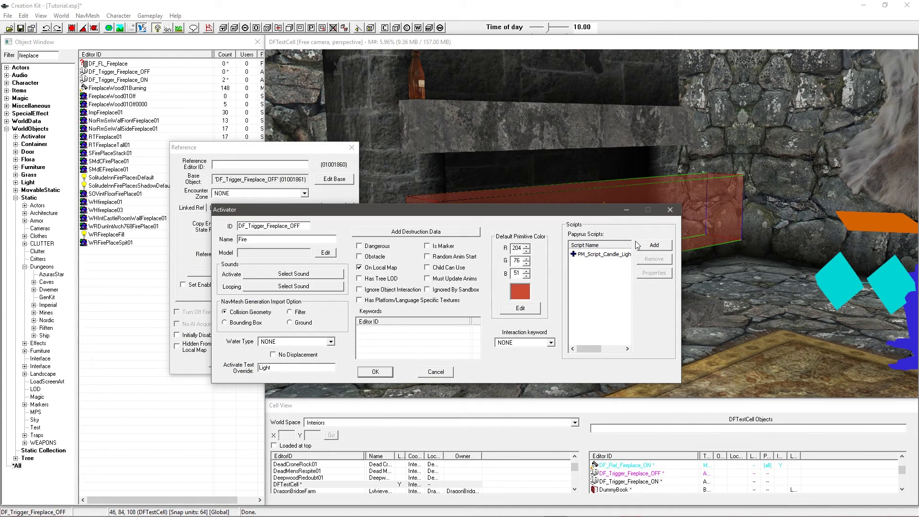
click(593, 259)
click(601, 268)
double_click(599, 255)
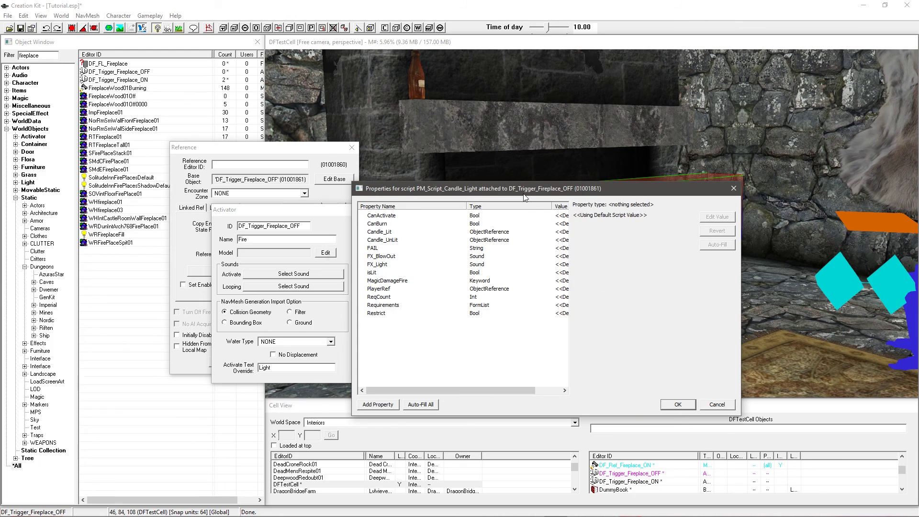
click(353, 245)
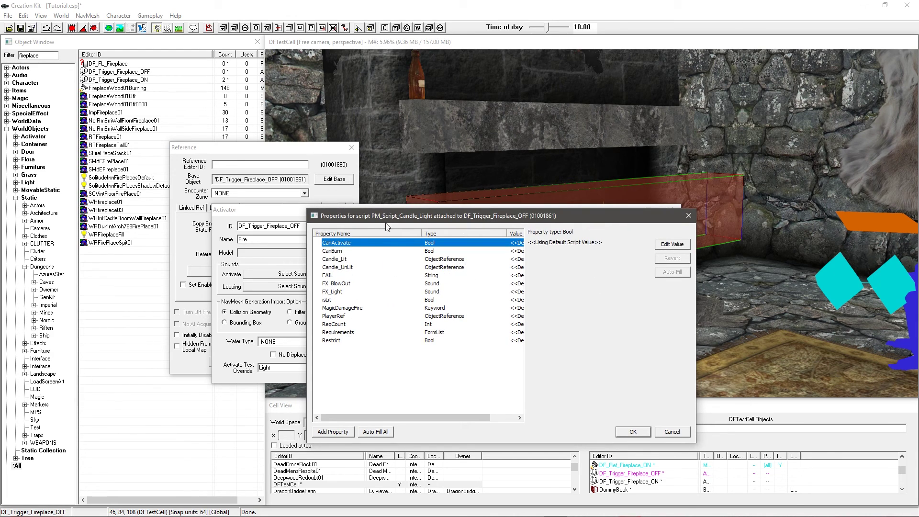
click(348, 283)
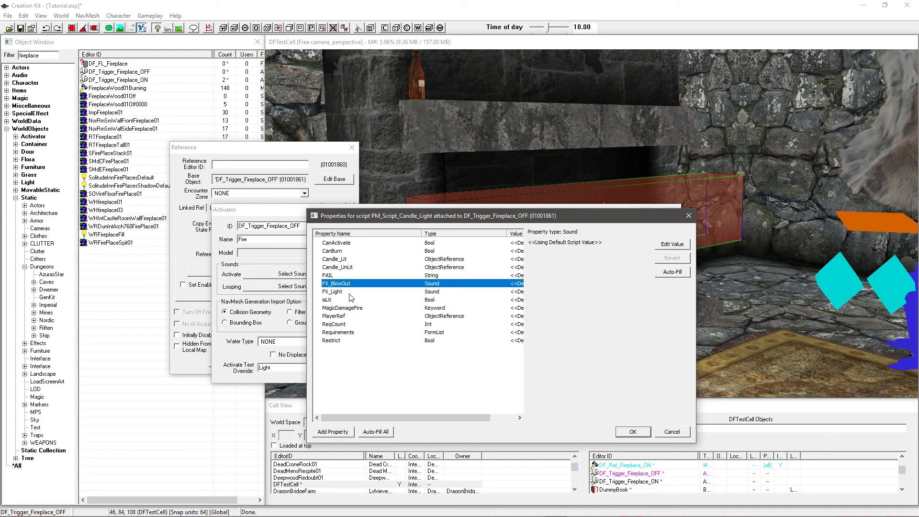
click(337, 243)
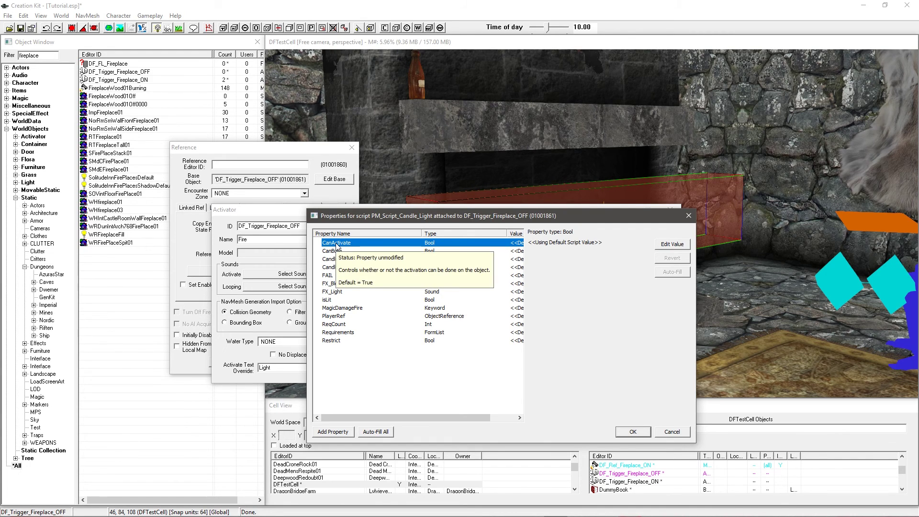
drag(387, 221, 320, 257)
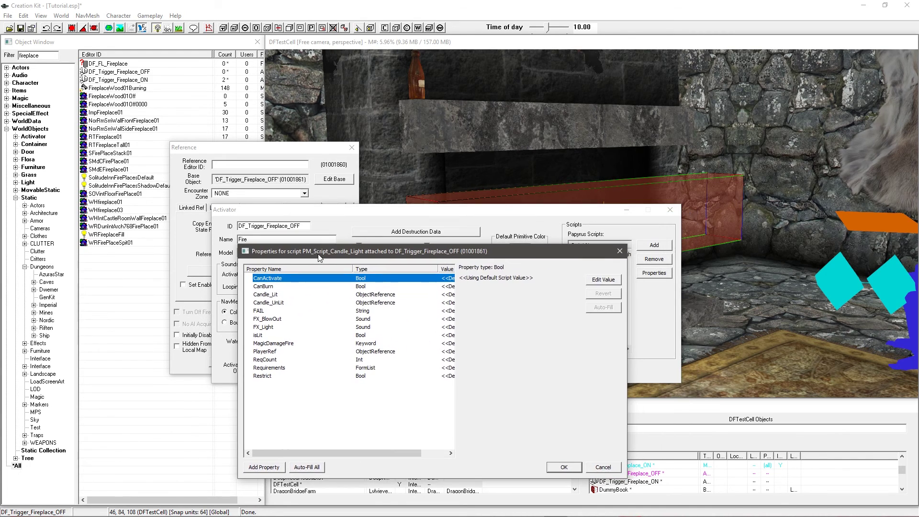
Examine the trigger box in the fireplace and the script's MagicDamageFire, ReqCount, Requirements, Restrict and CanActivate properties.
click(716, 266)
scroll(703, 265, up, 2)
shift+middle_drag(523, 273, 535, 273)
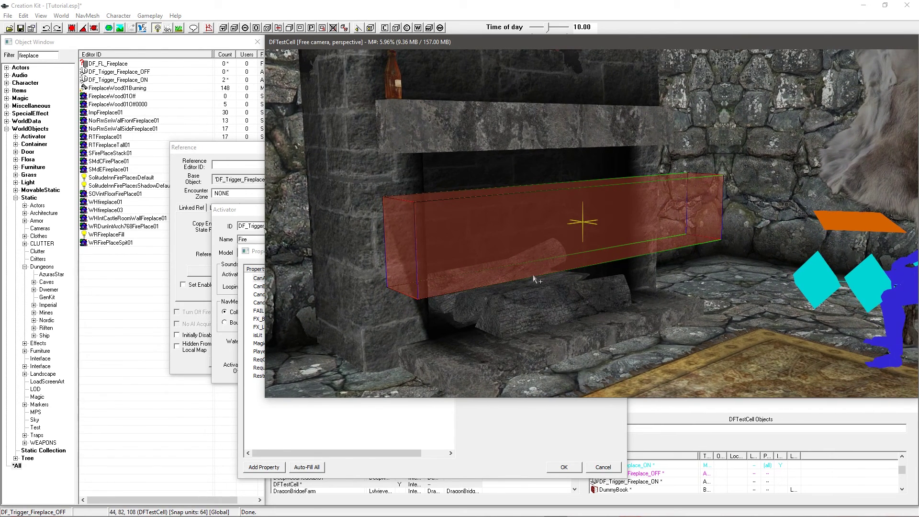
click(419, 424)
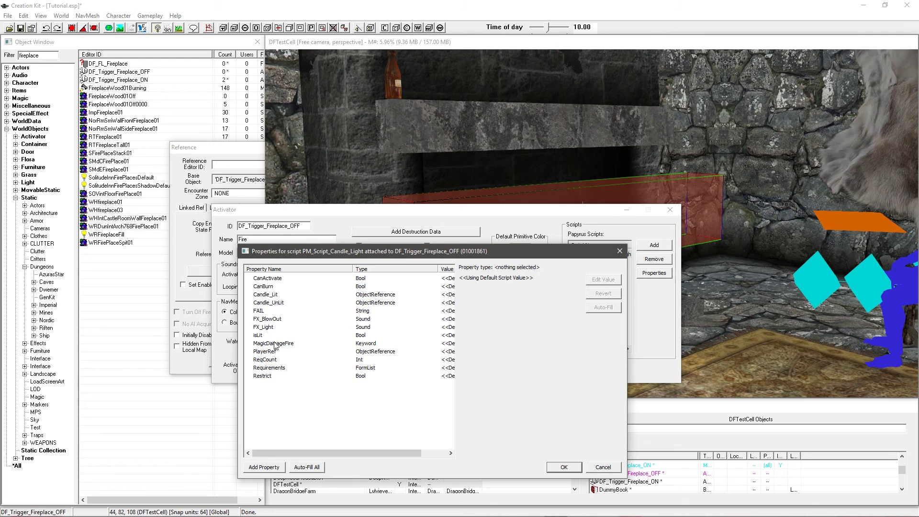
click(331, 342)
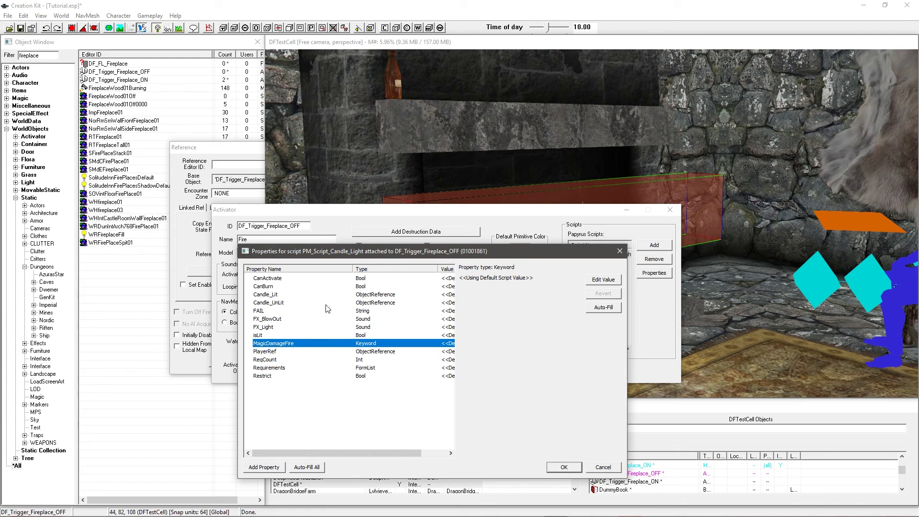
click(284, 278)
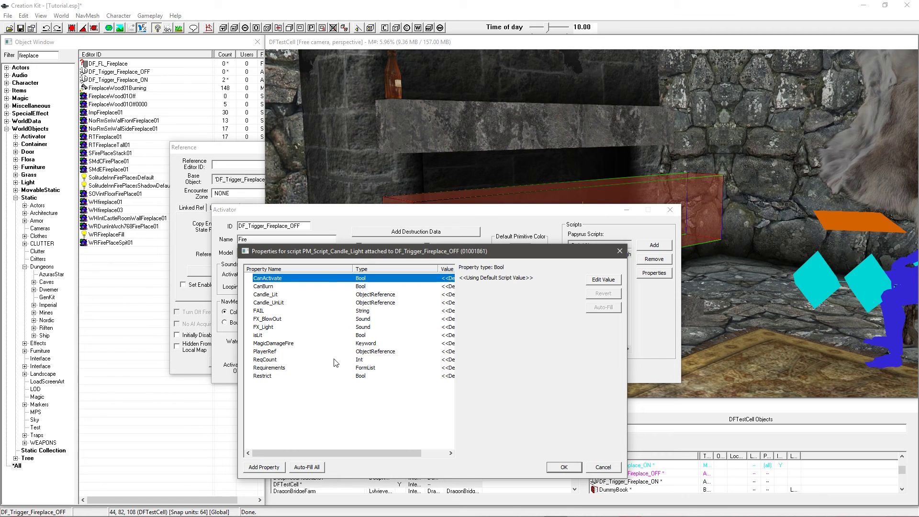
click(274, 360)
click(275, 367)
click(275, 375)
click(273, 359)
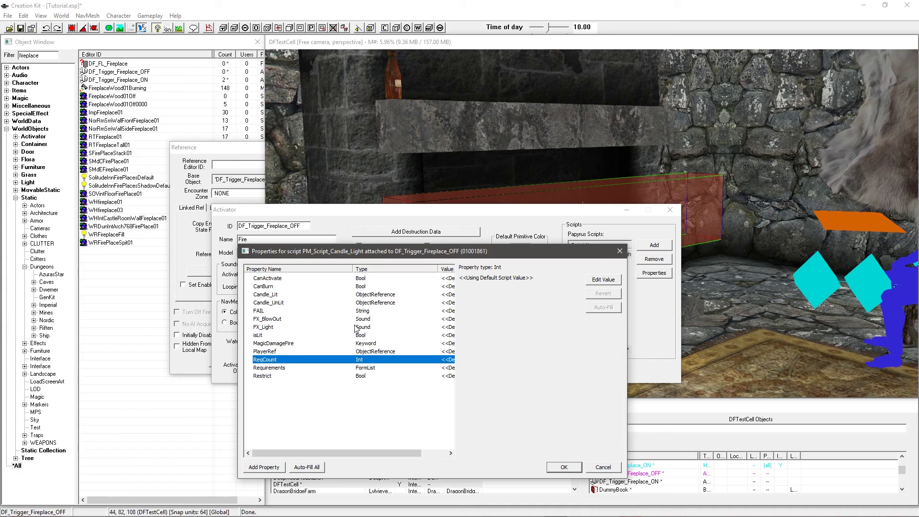
click(282, 279)
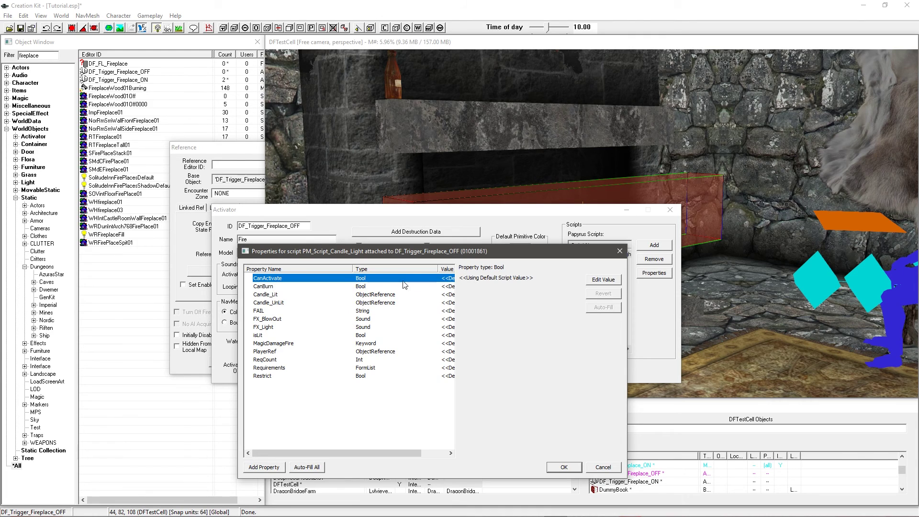
Give the script's CanBurn property an explicit value of False.
click(330, 287)
click(602, 279)
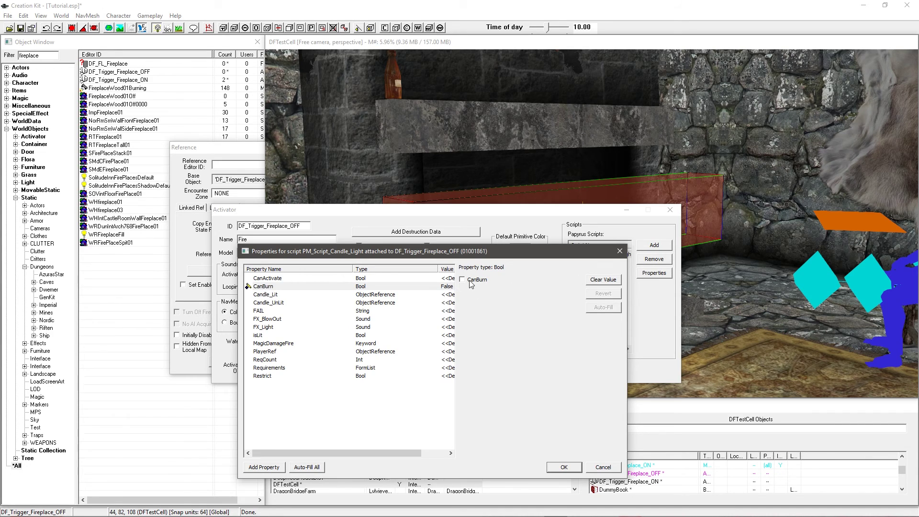
mouse_move(282, 289)
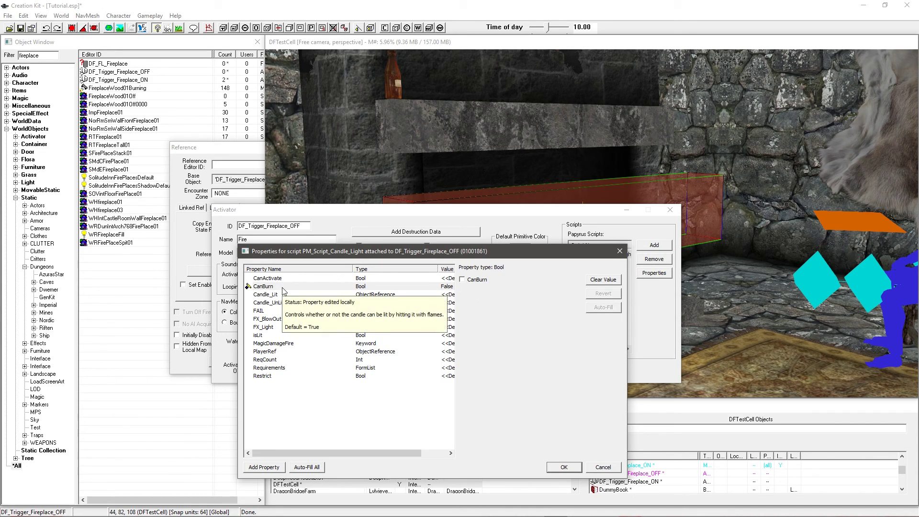
Set the Candle_Lit property to the lit fireplace reference DF_Ref_Fireplace_ON in cell DFTestCell.
click(269, 294)
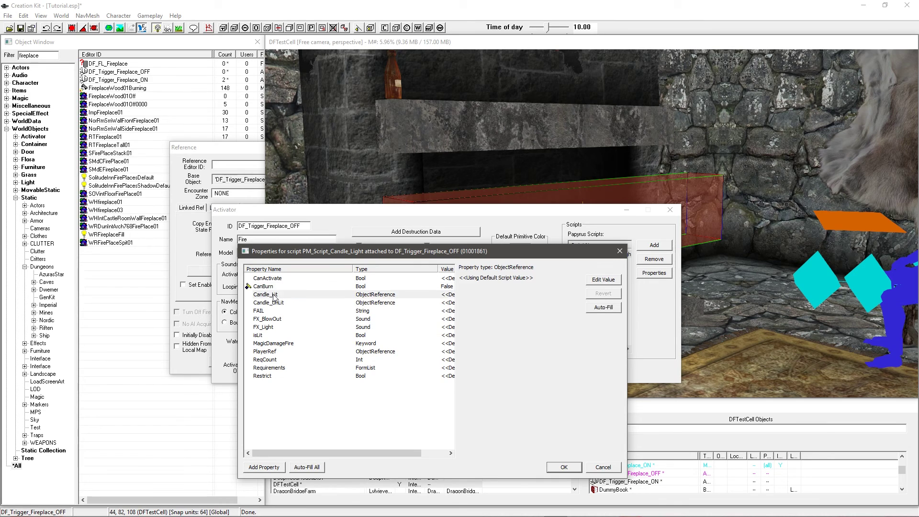
click(277, 302)
click(279, 294)
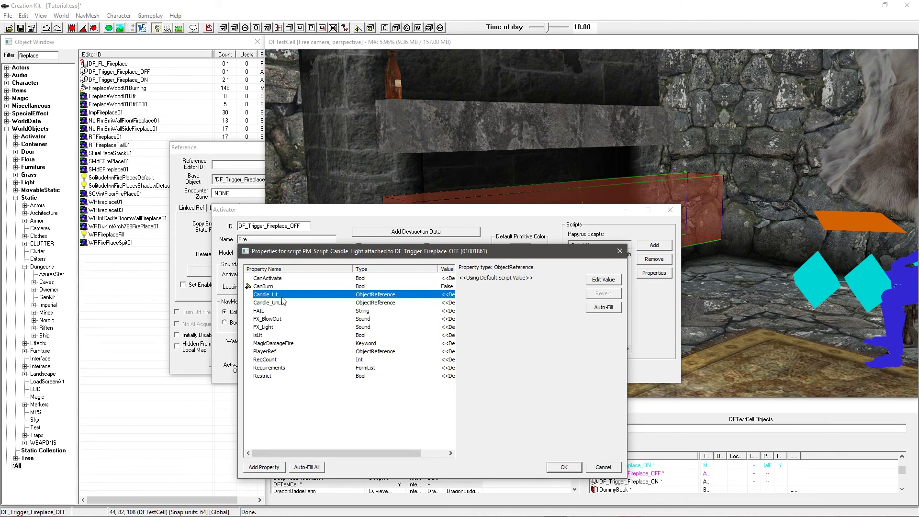
click(587, 281)
click(537, 282)
double_click(517, 306)
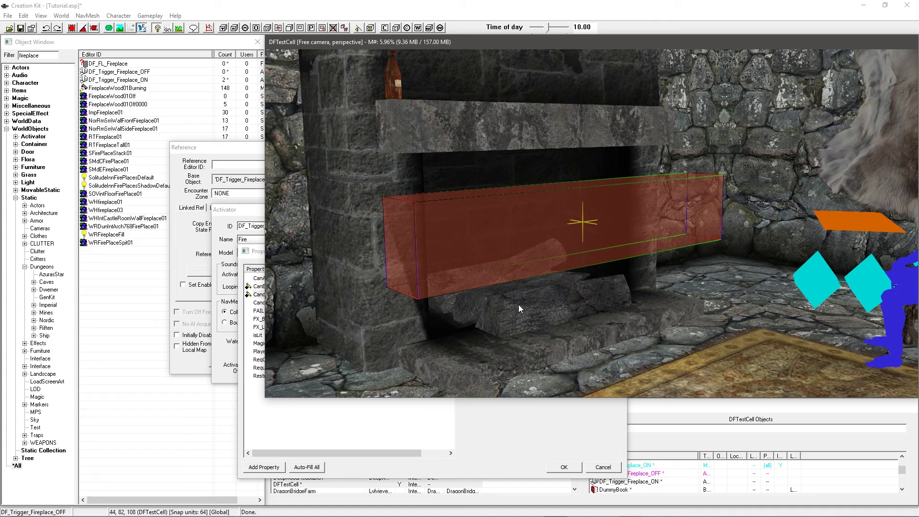
click(277, 295)
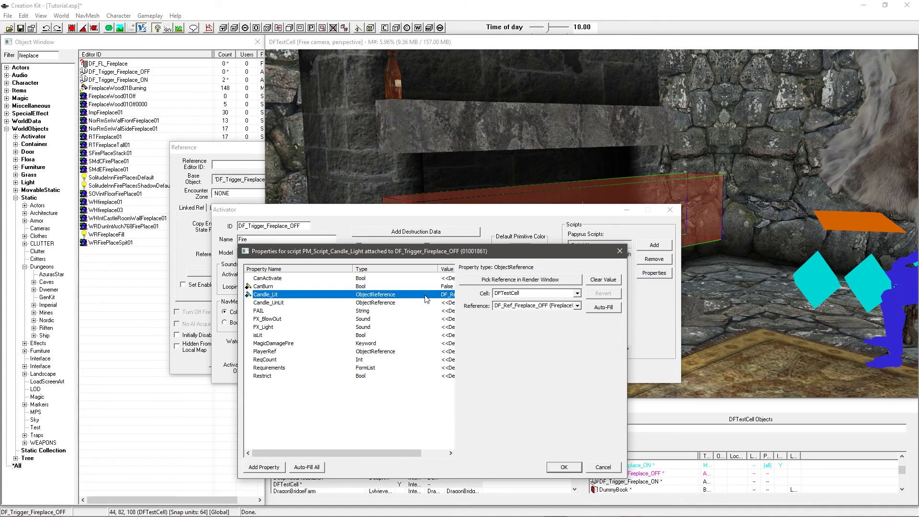
click(567, 306)
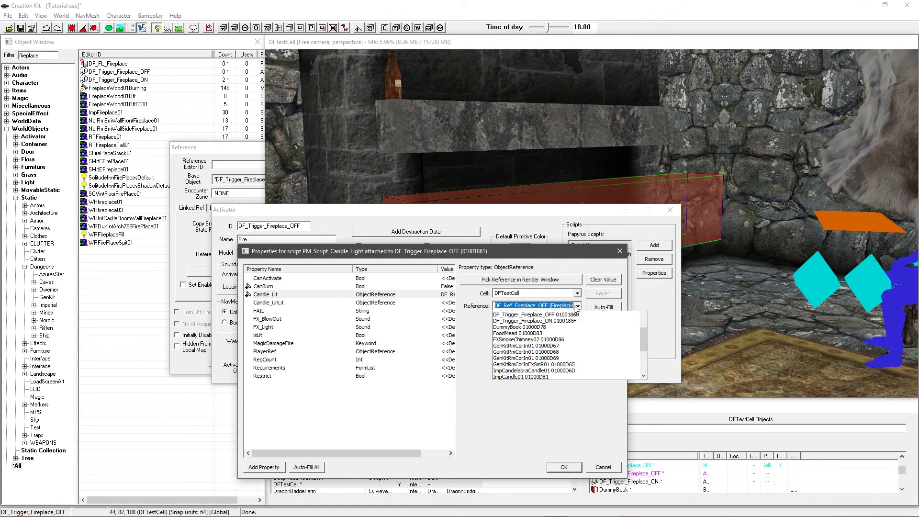
click(510, 320)
Set the Candle_UnLit property to the reference DF_Ref_Fireplace_OFF in cell DFTestCell.
click(330, 302)
click(550, 279)
click(388, 362)
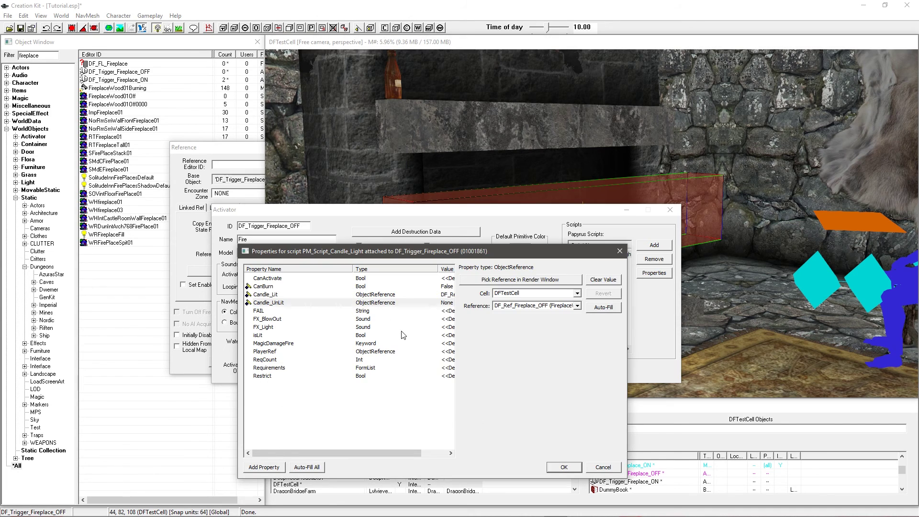
Enter a failure message beginning with "2 Fire" as the string value of the FAIL property.
click(315, 312)
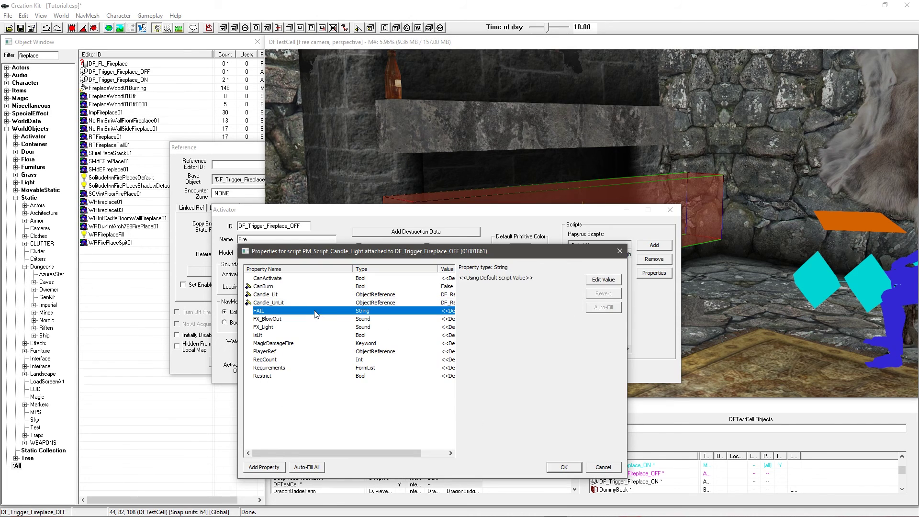
click(594, 281)
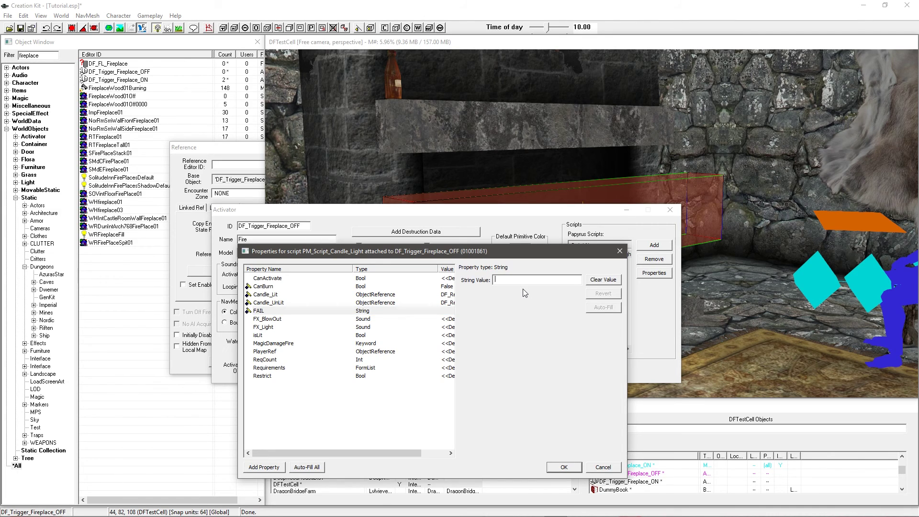
drag(555, 282, 456, 257)
click(566, 280)
Assign a sound from the FXFire group to the FX_BlowOut property.
click(289, 320)
click(277, 330)
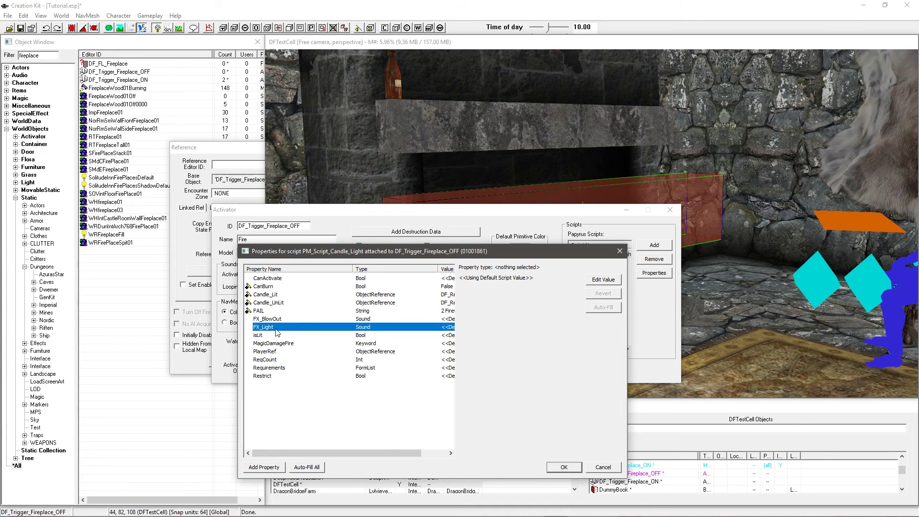
click(296, 319)
click(594, 284)
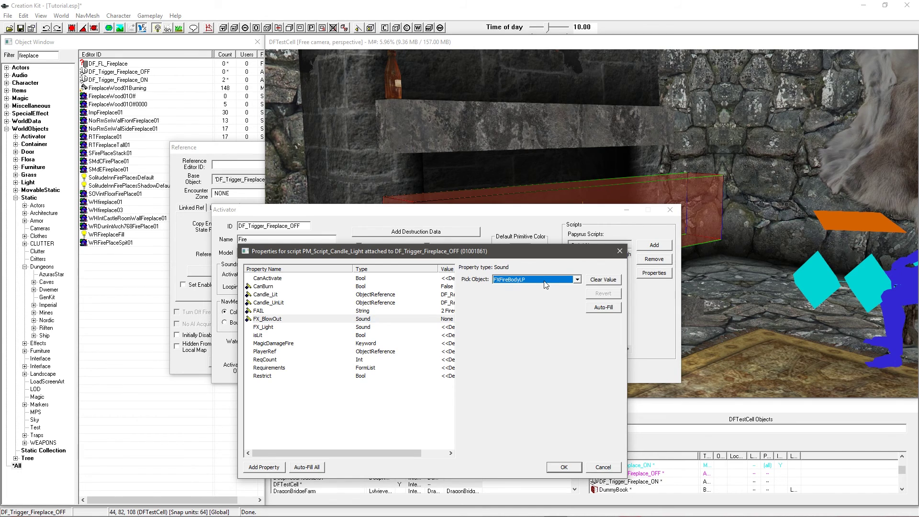
scroll(545, 283, down, 2)
click(280, 327)
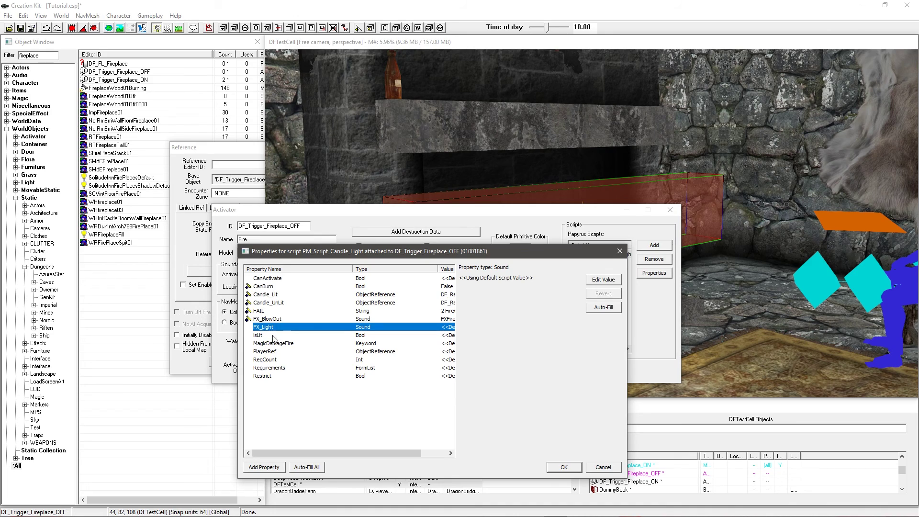
Give the isLit property an explicit value of False.
click(276, 335)
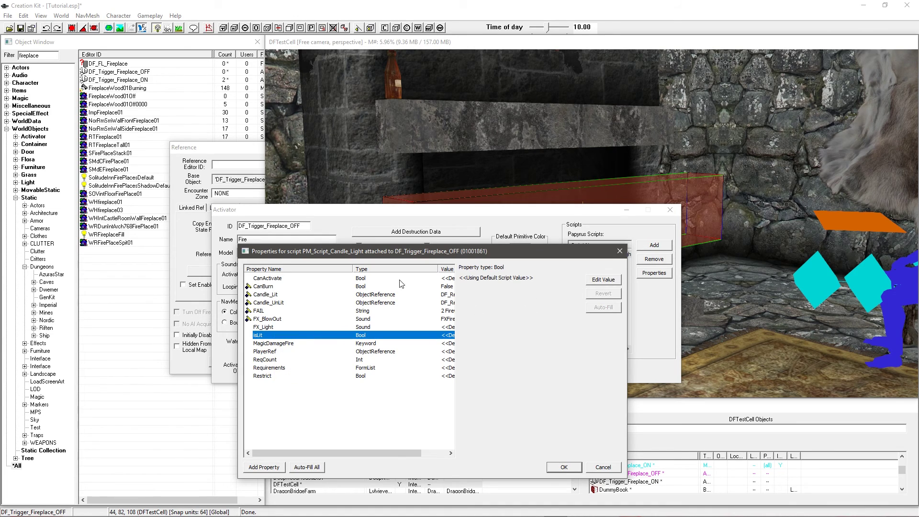
click(598, 281)
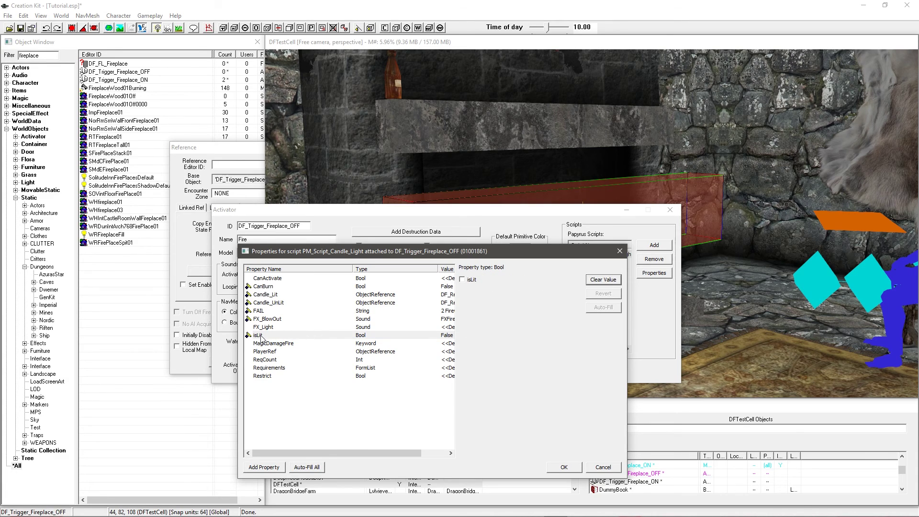
mouse_move(261, 338)
click(261, 336)
click(599, 282)
click(283, 337)
click(602, 280)
Auto-fill the MagicDamageFire keyword property and clear its value again.
click(286, 343)
click(283, 352)
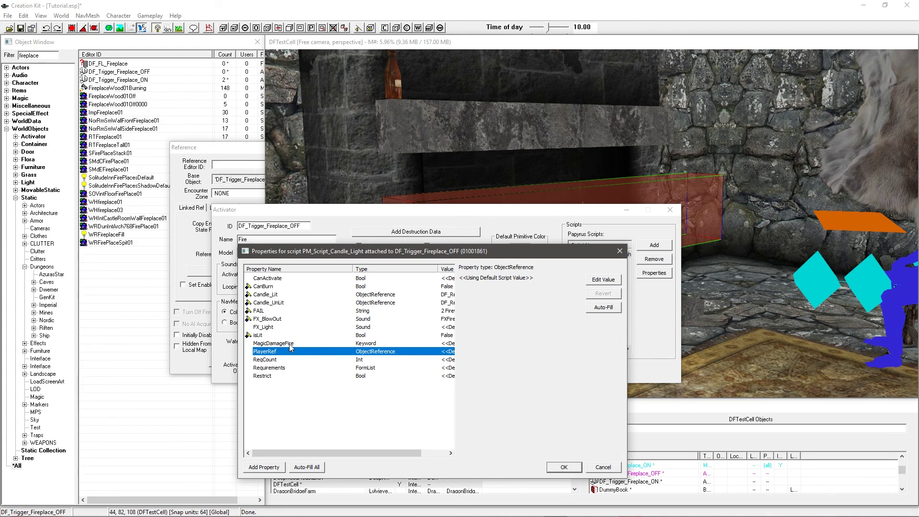
click(289, 343)
click(603, 307)
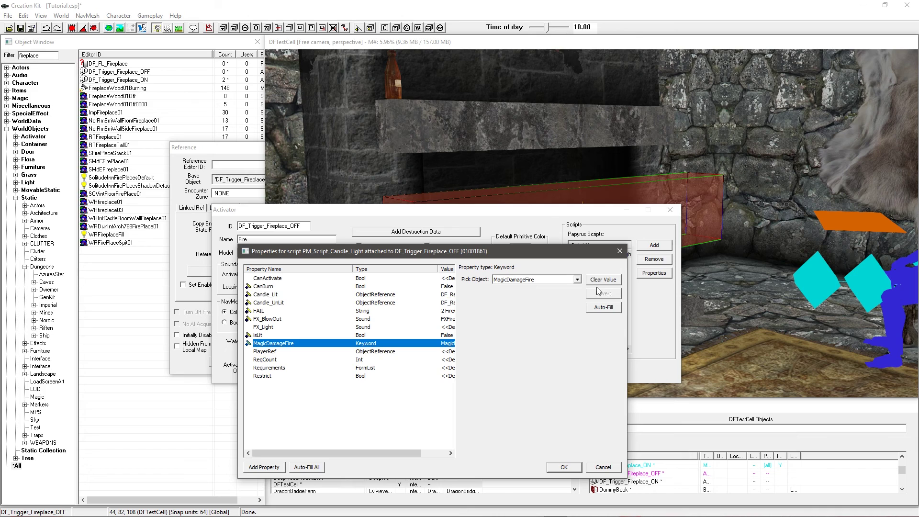
click(544, 278)
click(543, 279)
click(602, 280)
click(286, 343)
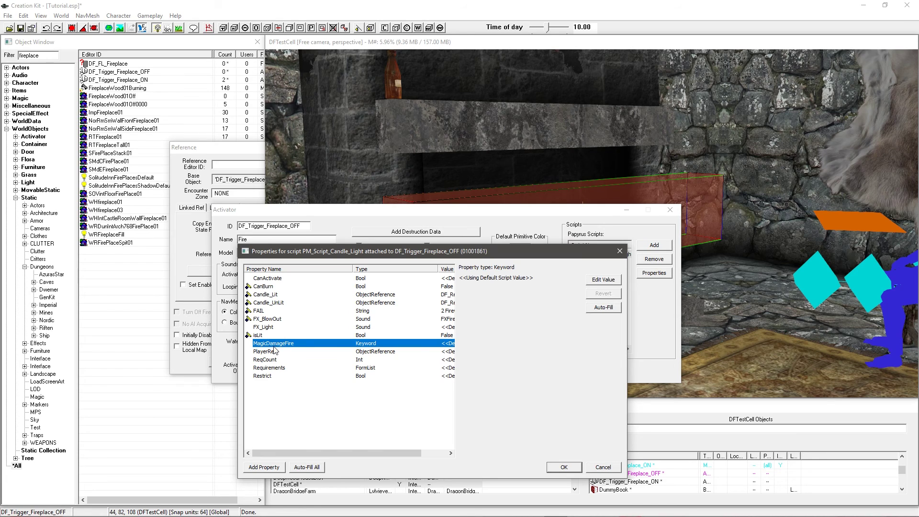
Auto-fill the PlayerRef property and set ReqCount to 2.
click(305, 353)
click(604, 308)
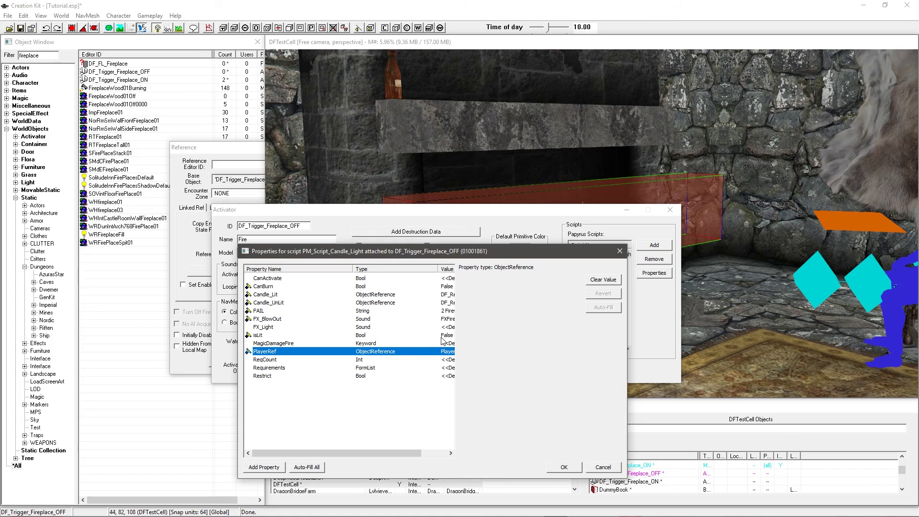
click(297, 360)
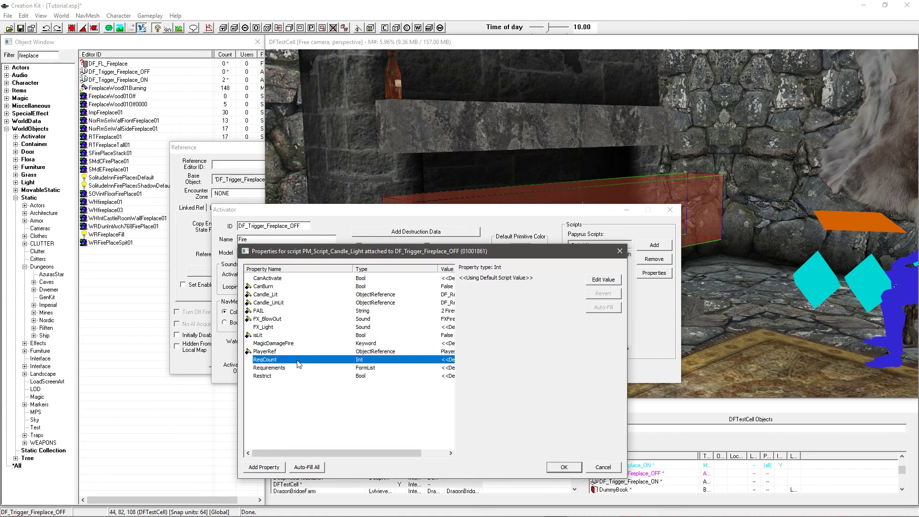
click(612, 283)
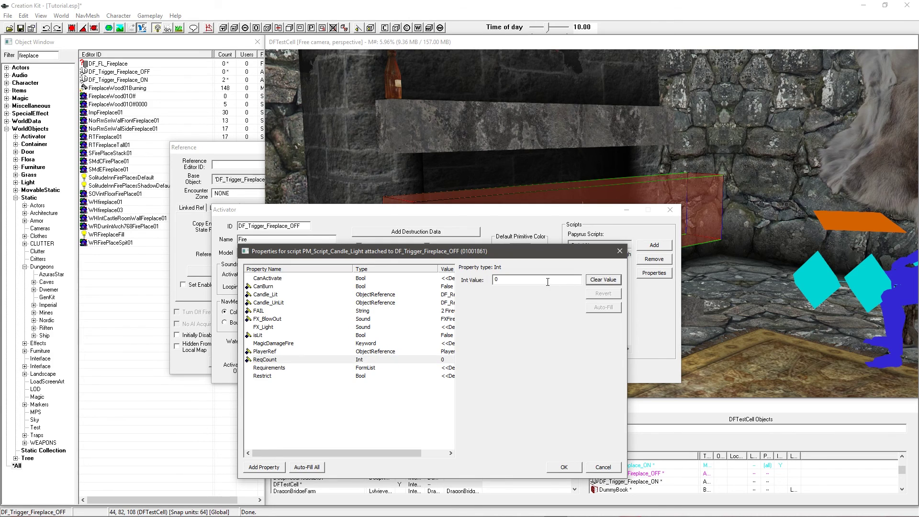
text(2)
Open the Requirements form list property for editing and clear its value again.
click(287, 369)
click(603, 279)
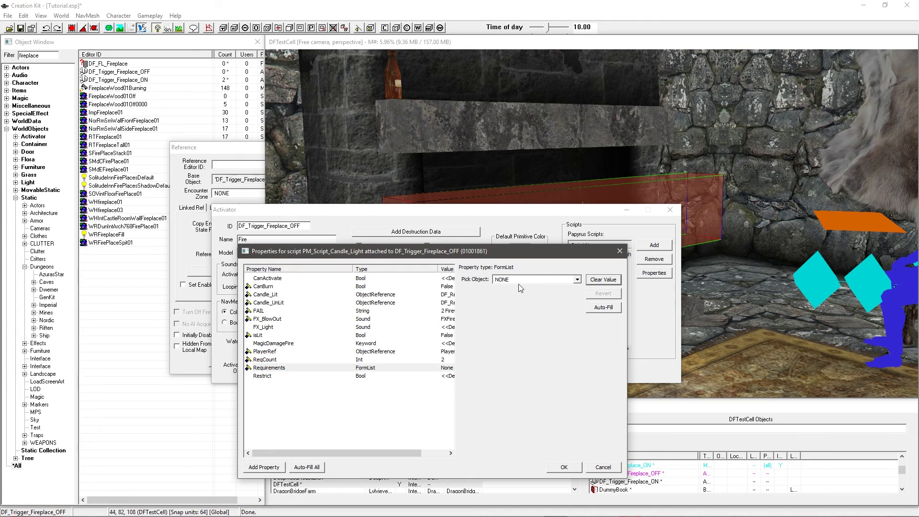
click(603, 280)
click(277, 376)
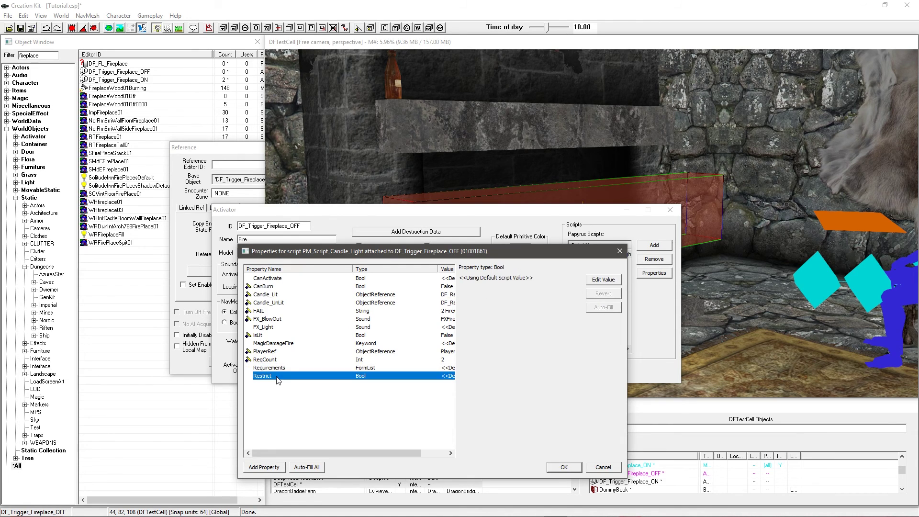
Set the Restrict property to True and accept the script properties.
click(593, 282)
click(474, 280)
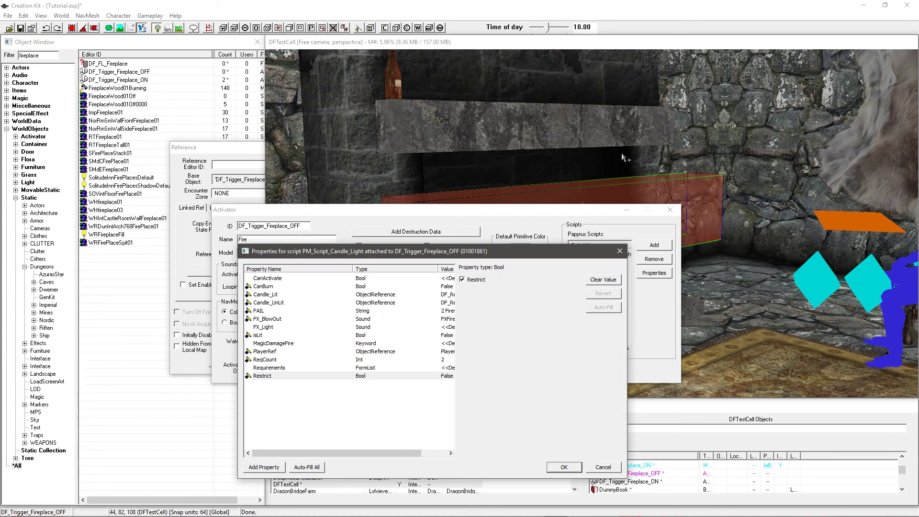
drag(457, 255, 440, 259)
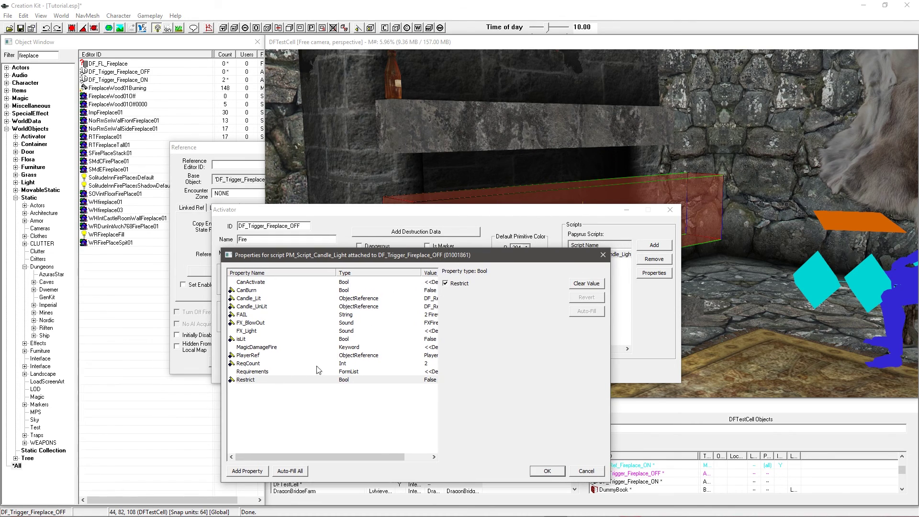
mouse_move(271, 384)
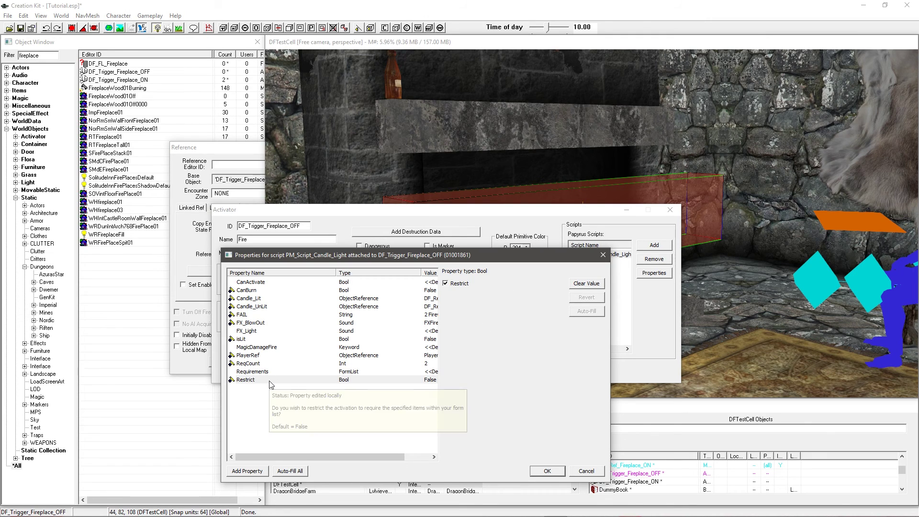
click(269, 402)
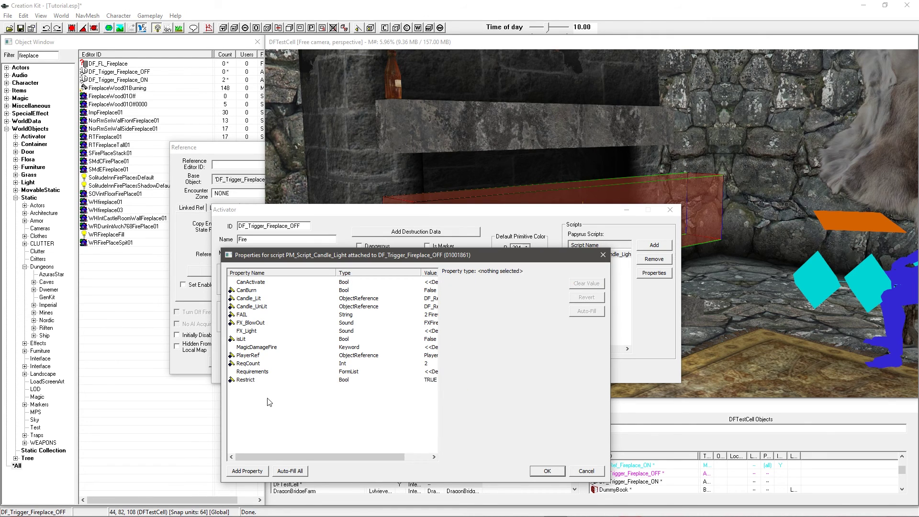
click(545, 471)
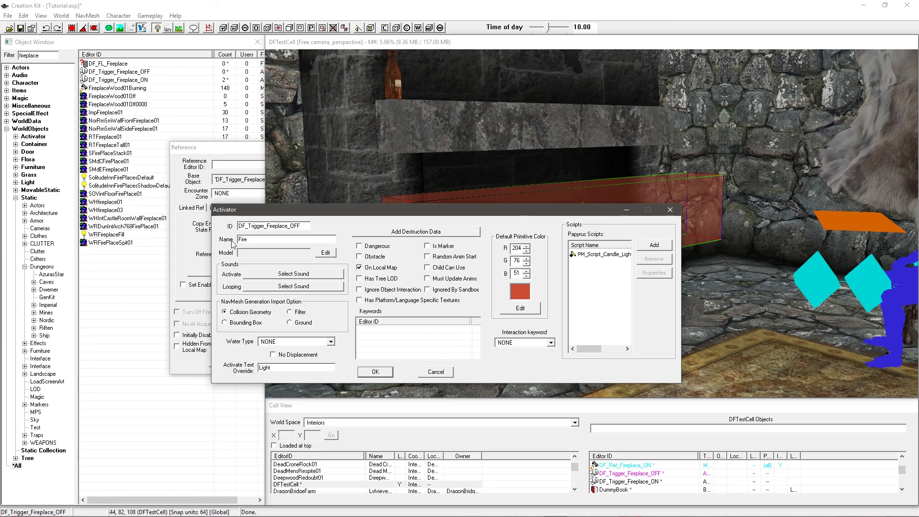
Show the FormList category of the Miscellaneous objects.
click(51, 57)
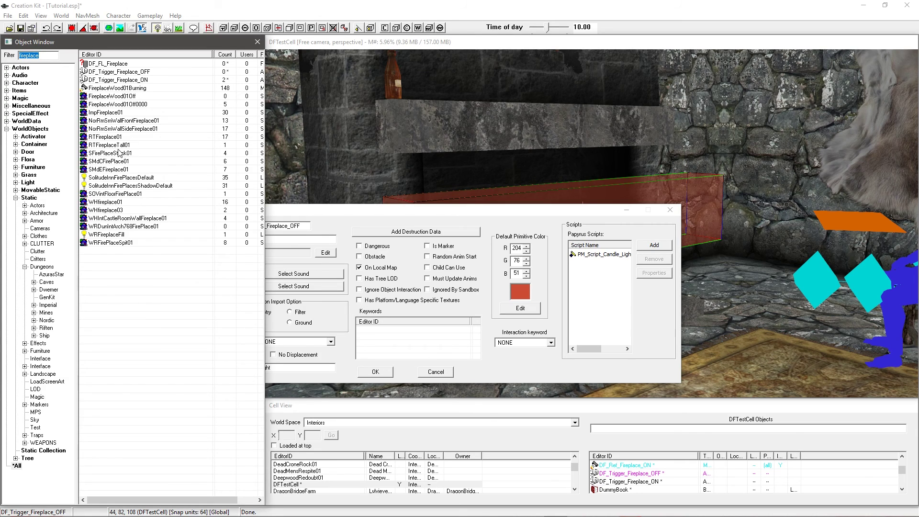
double_click(13, 108)
click(32, 152)
right_click(132, 153)
click(152, 156)
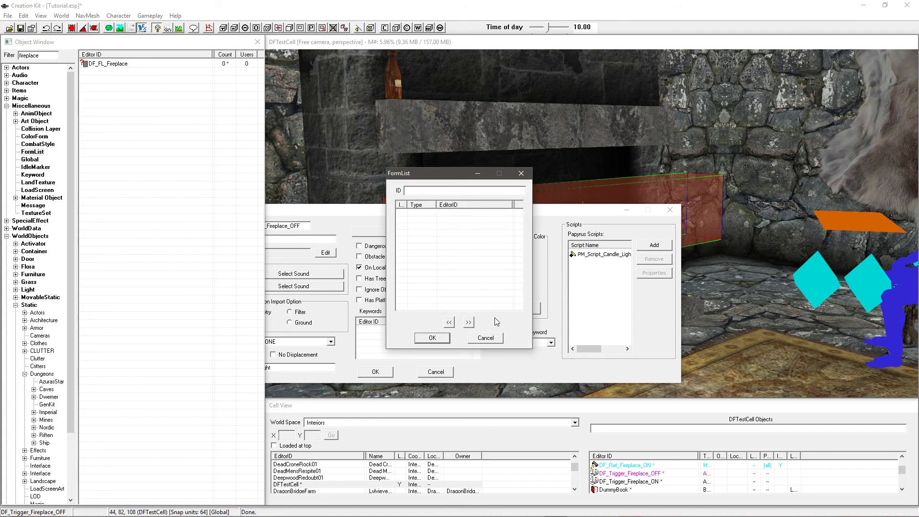
click(484, 334)
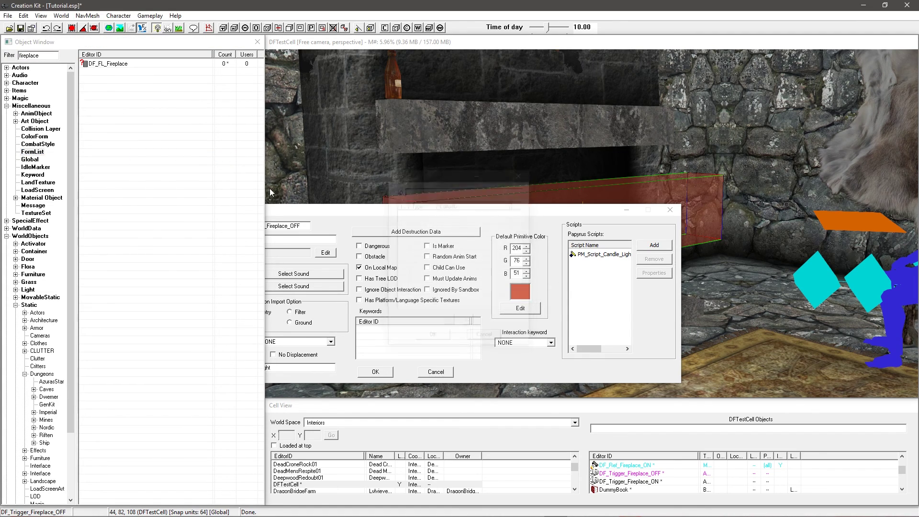
Open the DF_FL_Fireplace form list and examine its item entry.
double_click(111, 64)
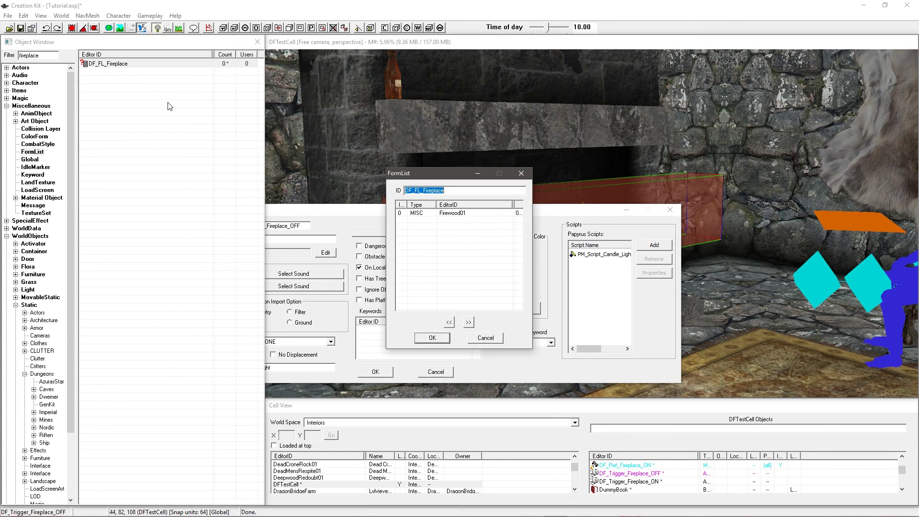
click(464, 215)
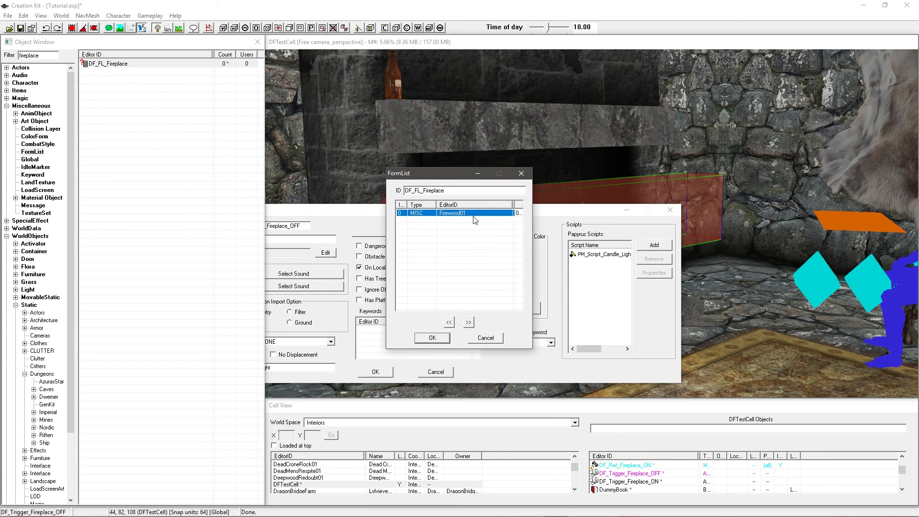
drag(443, 172, 251, 172)
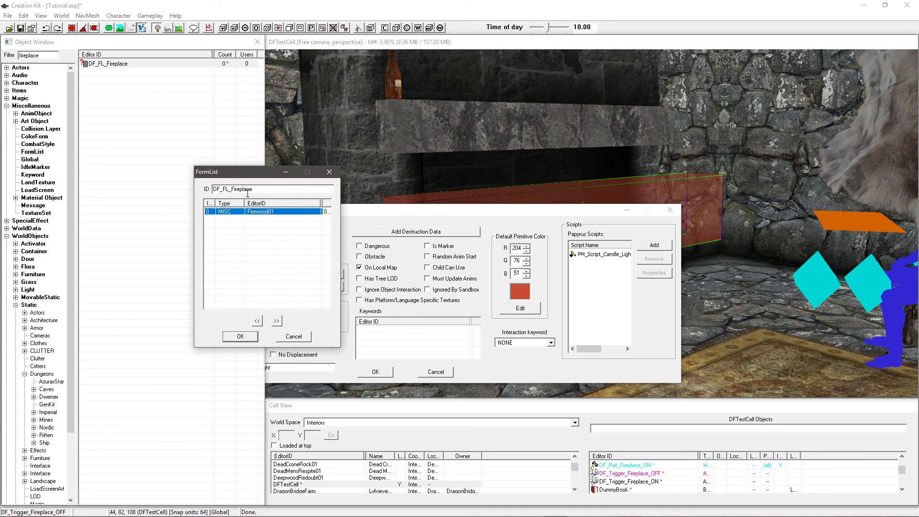
click(256, 226)
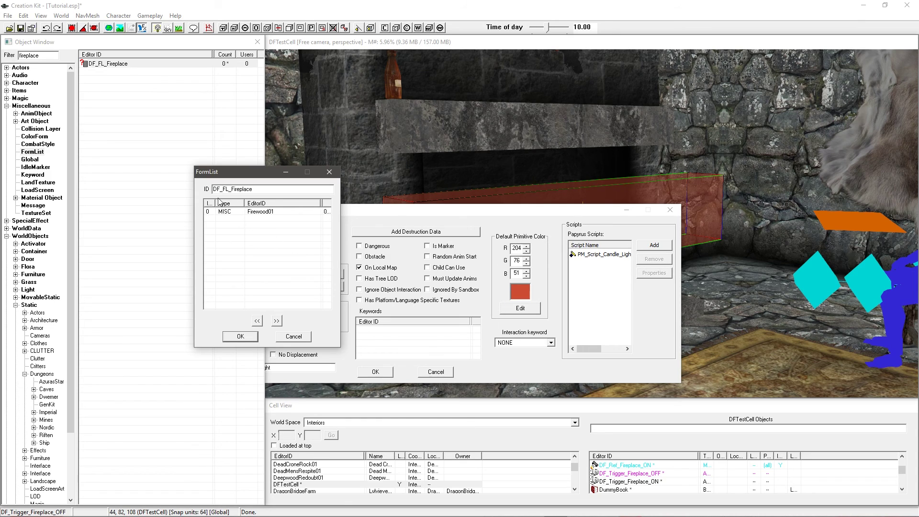
click(241, 215)
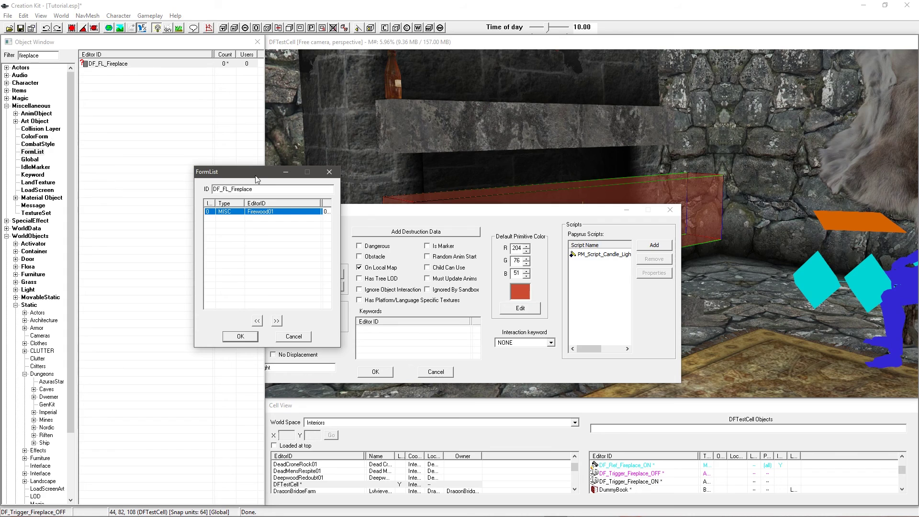
drag(247, 173, 321, 163)
Filter the miscellaneous items by "fire", locate Firewood01, and accept the form list.
double_click(15, 91)
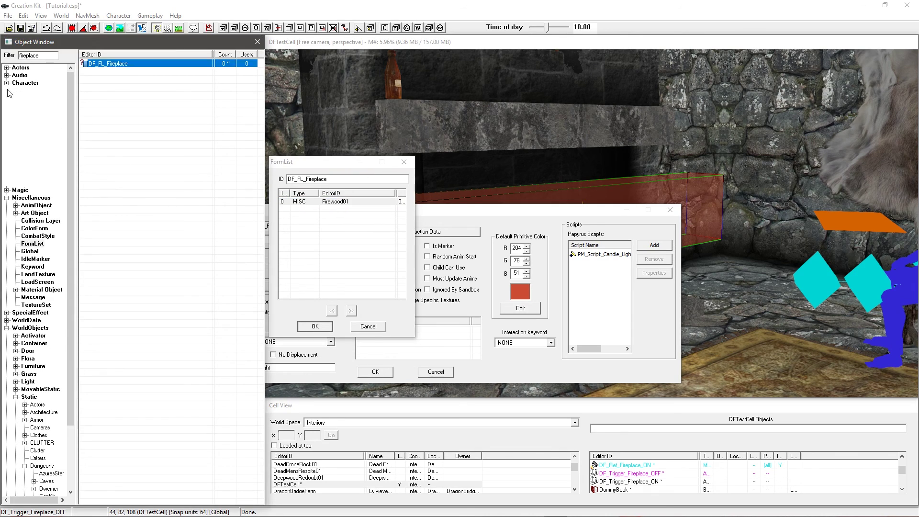
click(32, 159)
double_click(20, 56)
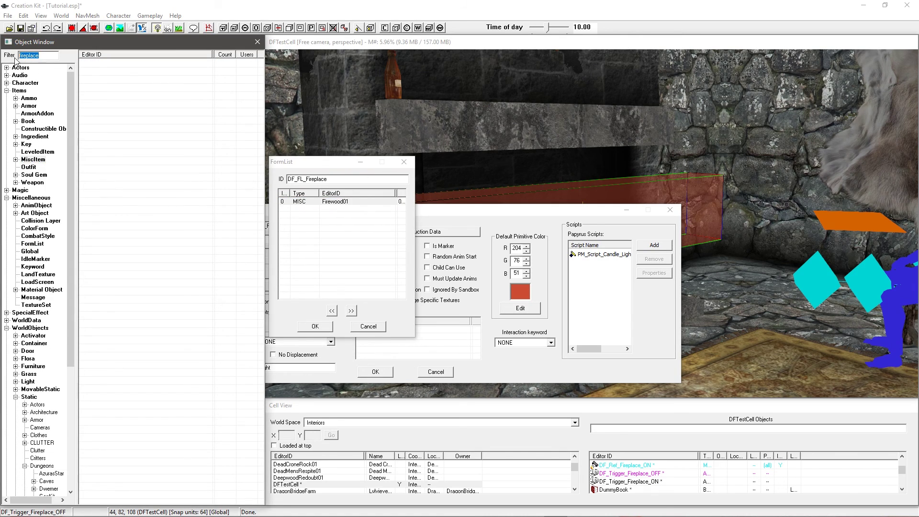
text(fire)
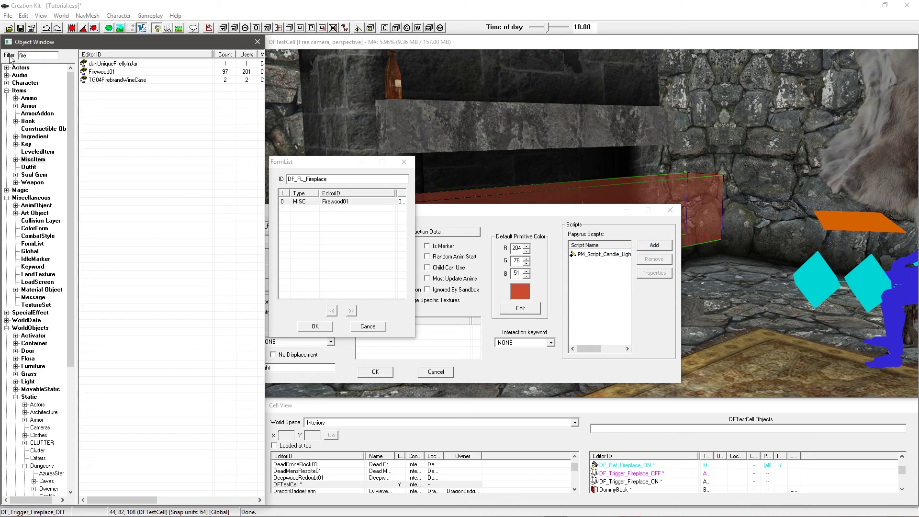
drag(95, 72, 127, 78)
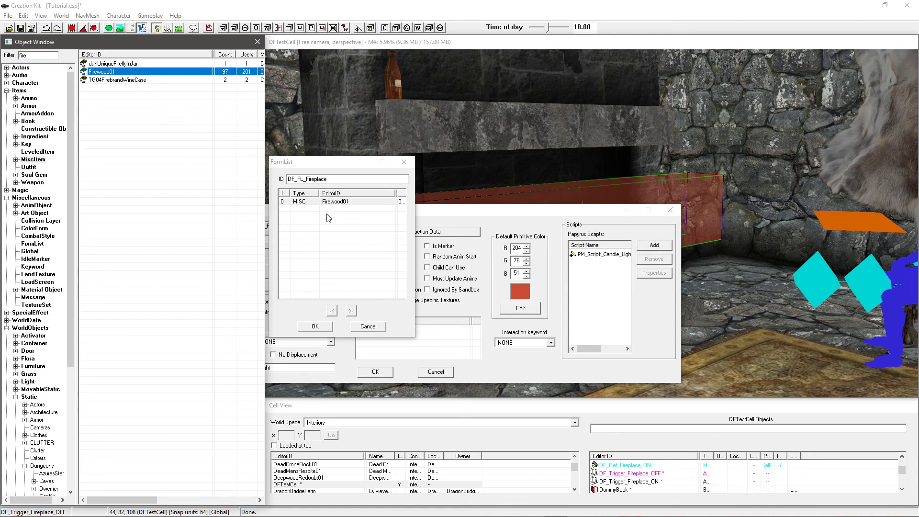
click(314, 326)
Set the Requirements property of the PM_Script_Candle_Light script to the DF_FL_Fireplace form list.
double_click(593, 254)
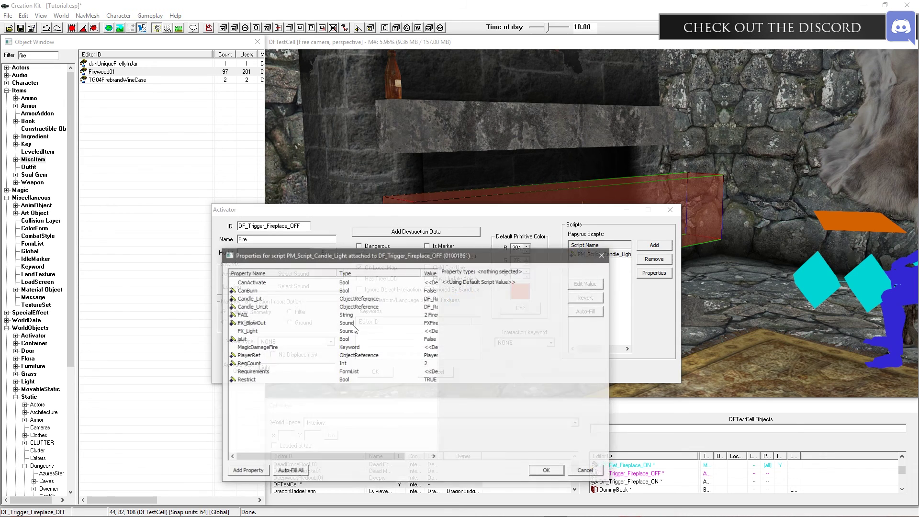
click(248, 371)
click(594, 283)
click(517, 284)
click(510, 287)
key(d)
key(f)
click(509, 287)
click(509, 287)
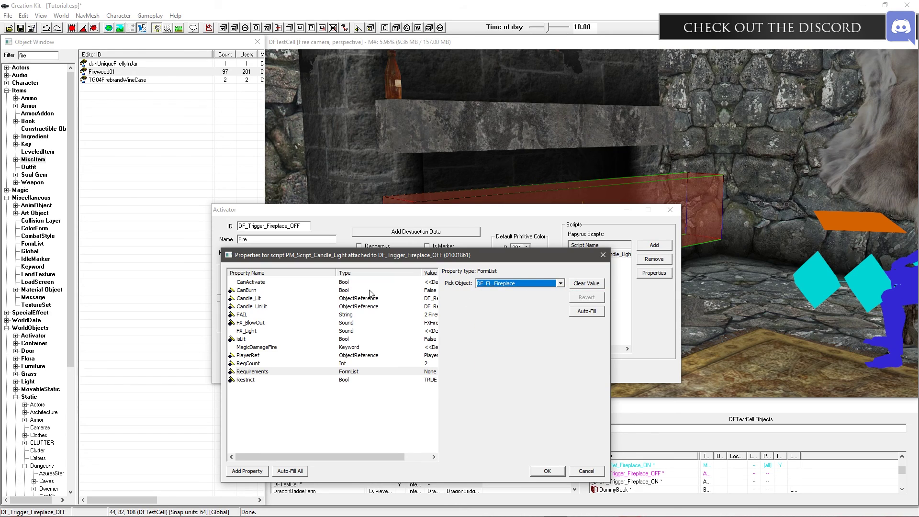
click(248, 348)
Review the FAIL and FX_Light properties, and accept the script properties and the activator changes.
click(293, 315)
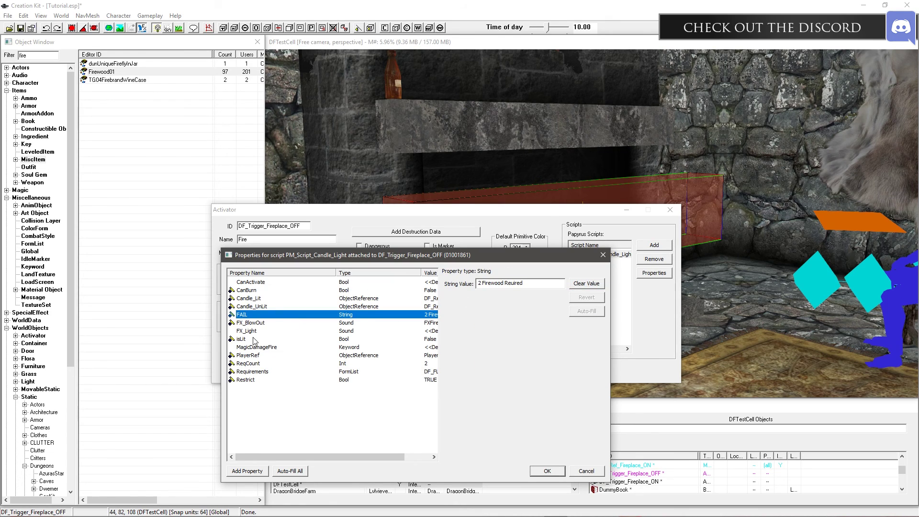
click(252, 331)
click(545, 471)
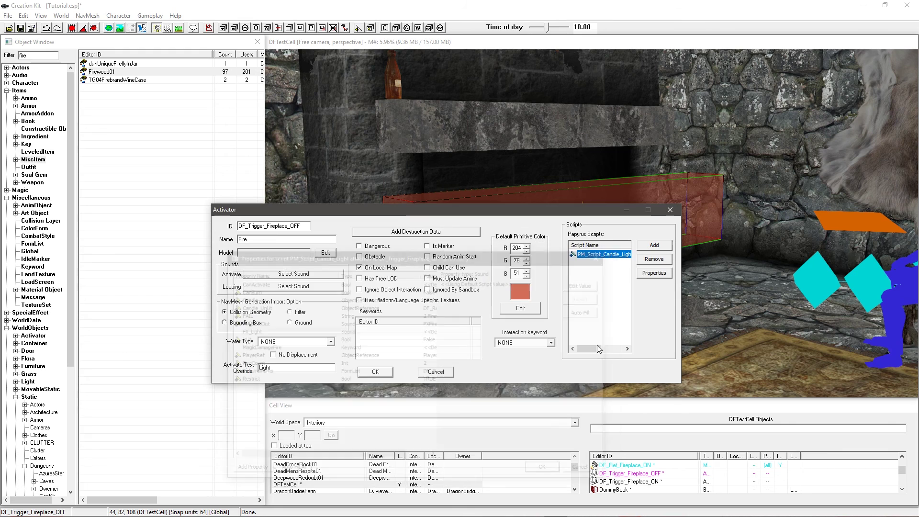
click(376, 370)
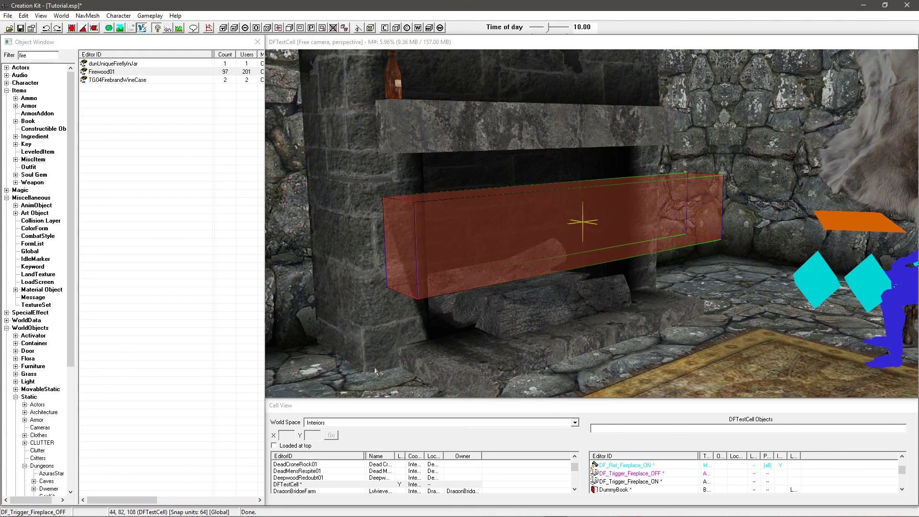
Confirm the trigger's reference settings and save the plugin.
click(20, 28)
key(Return)
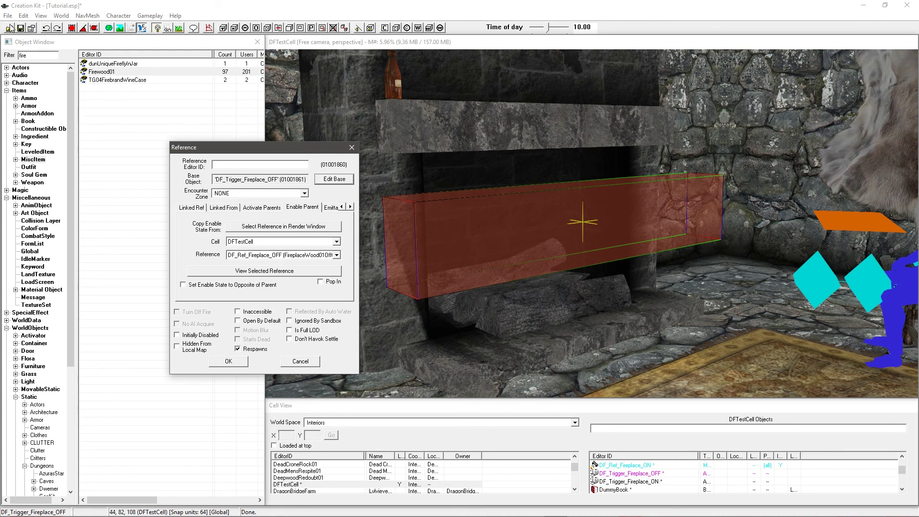
click(223, 361)
click(20, 29)
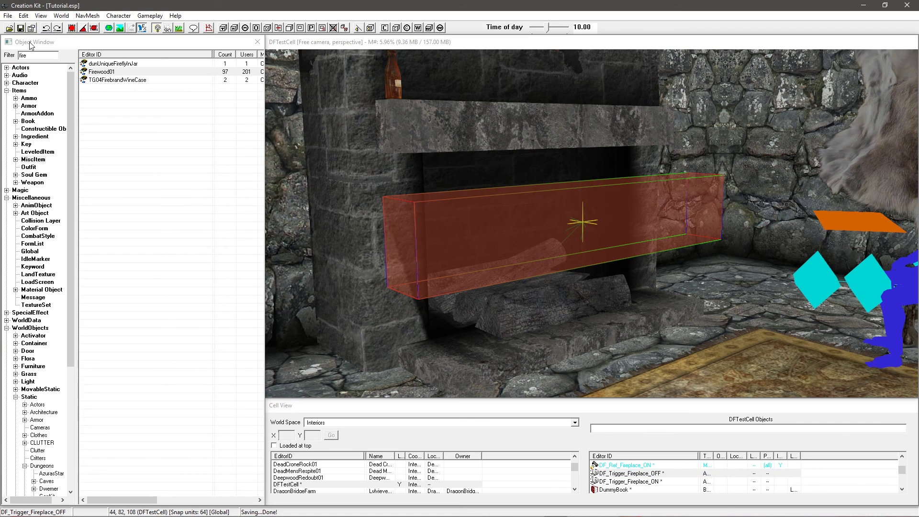
Browse the sound descriptors filtered by "fire" for available fire sounds.
click(146, 116)
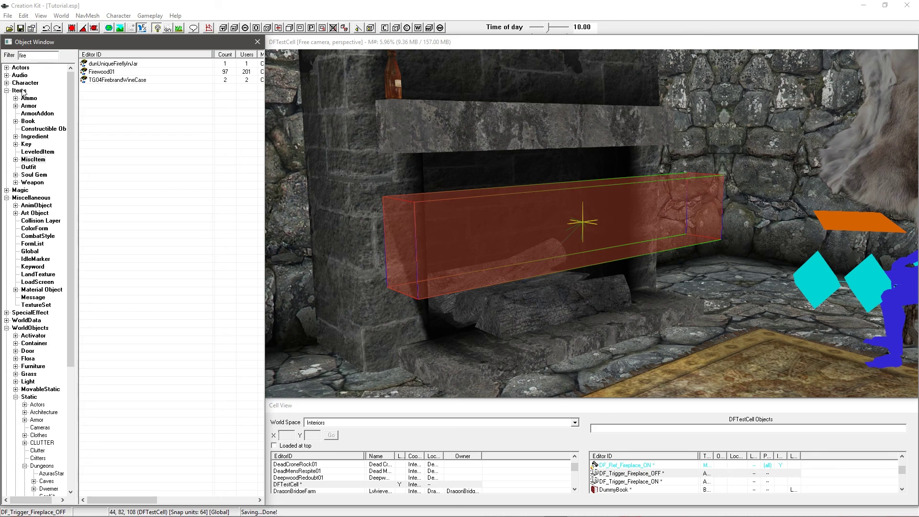
click(6, 76)
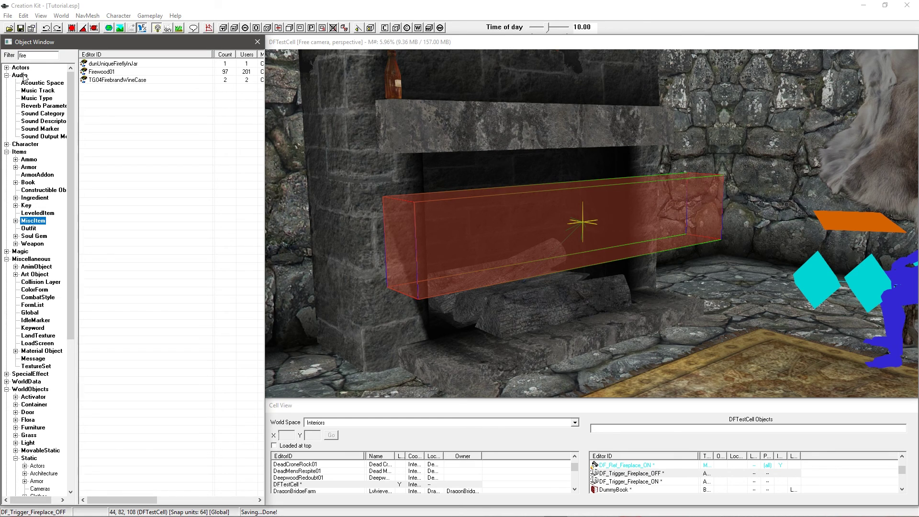
click(43, 121)
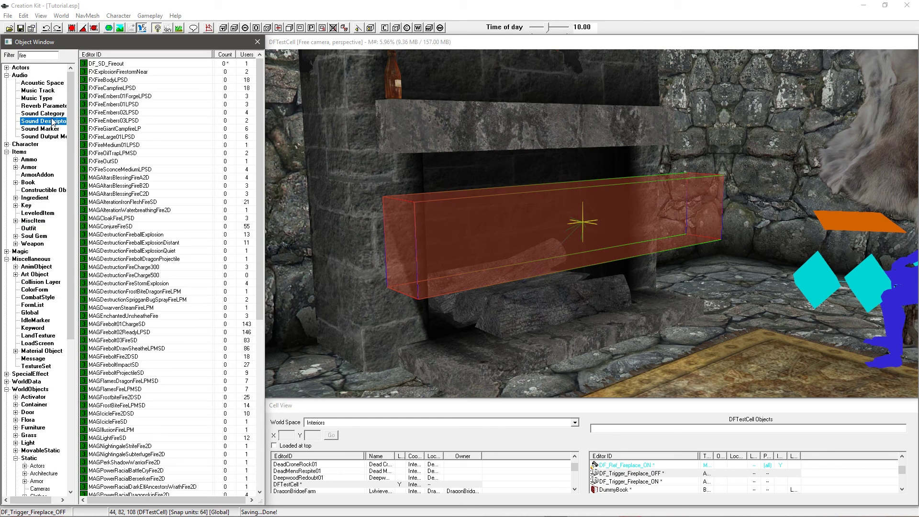
right_click(139, 120)
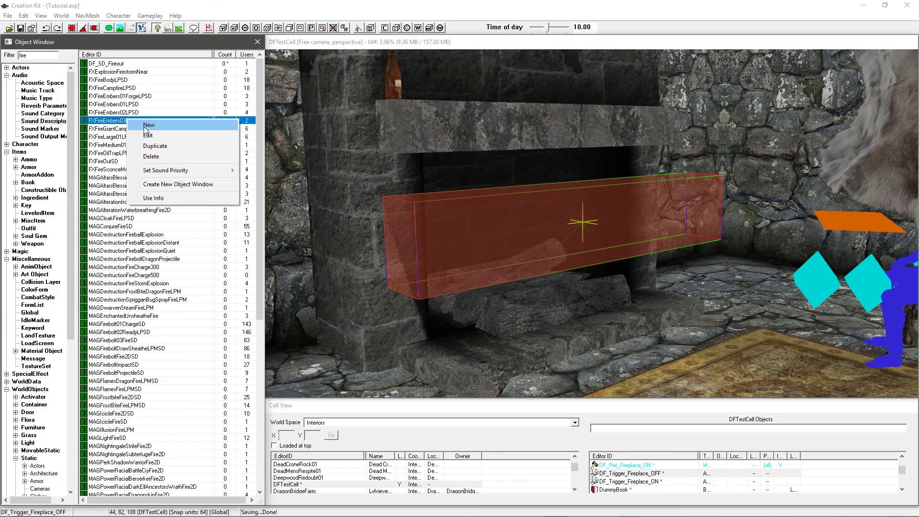
click(125, 97)
click(108, 65)
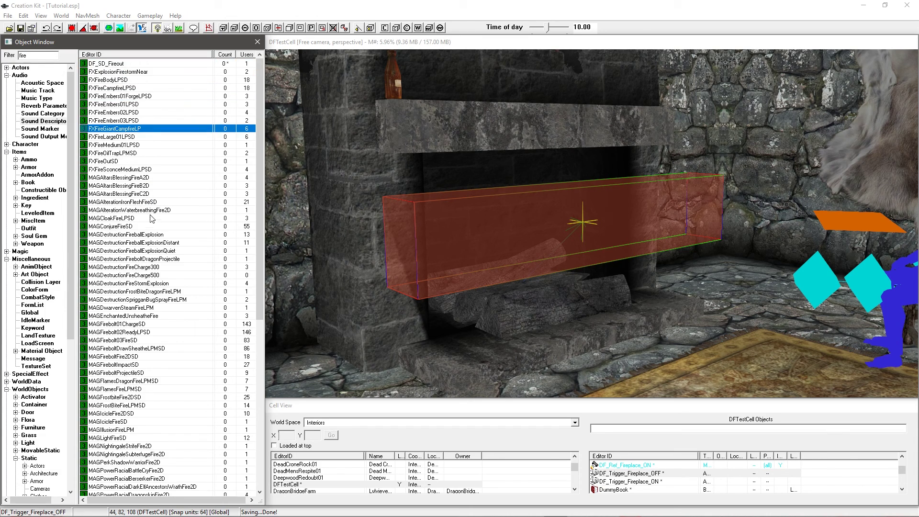
scroll(154, 220, down, 11)
scroll(156, 222, down, 1)
click(116, 318)
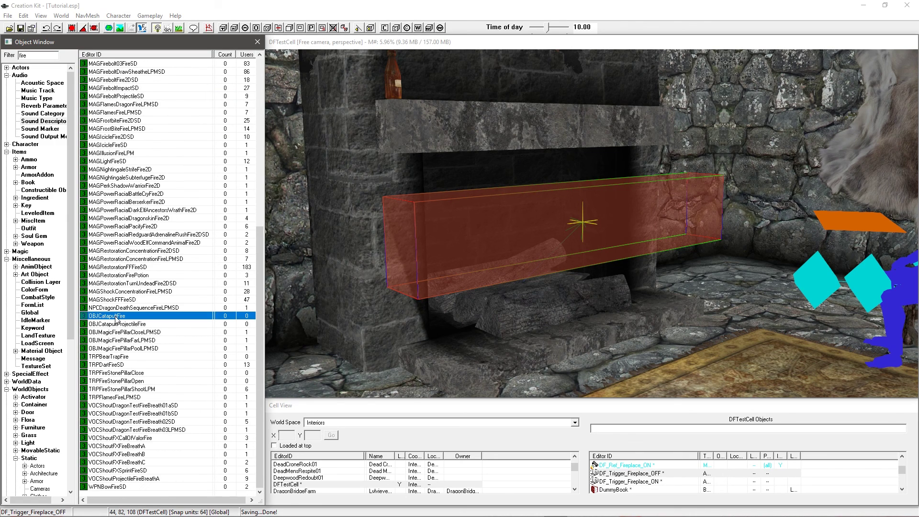
click(125, 274)
click(115, 317)
click(116, 325)
click(118, 339)
Open the OBJMagicFirePillarCloseLPMSD sound descriptor and examine its sound and conditions settings.
double_click(111, 333)
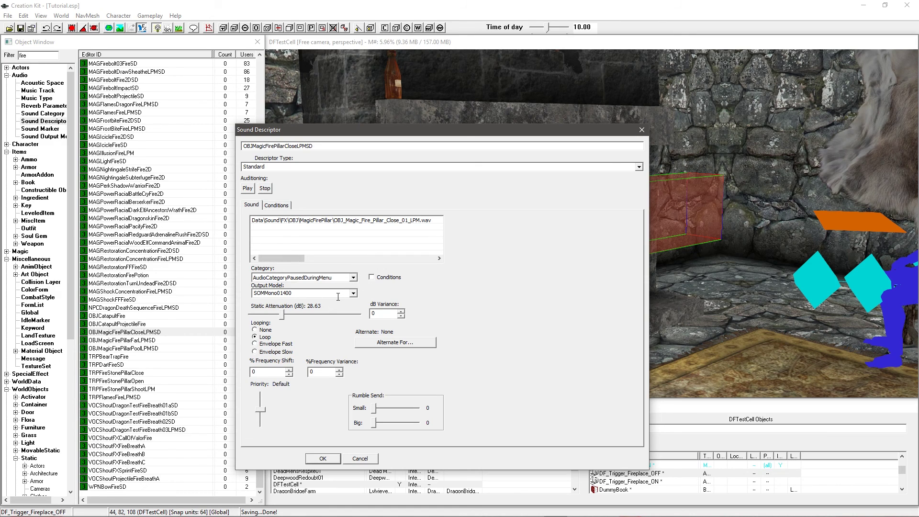
click(286, 210)
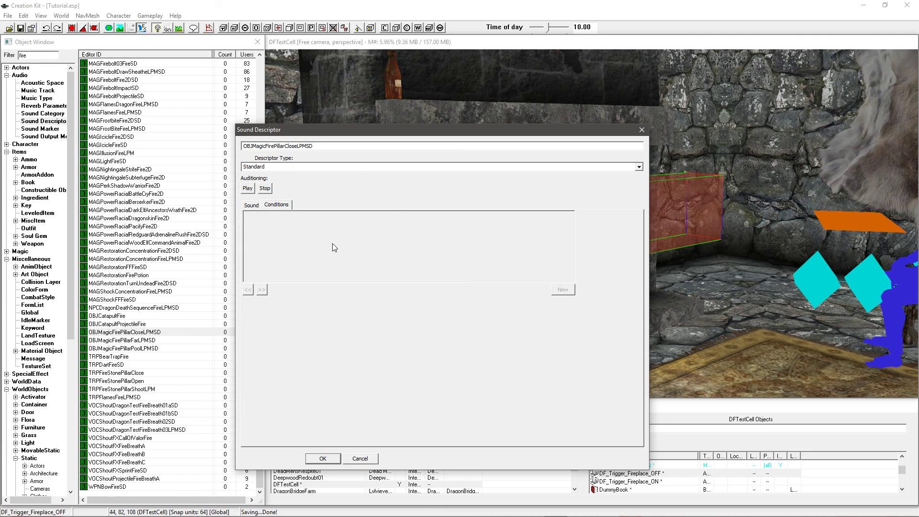
click(249, 206)
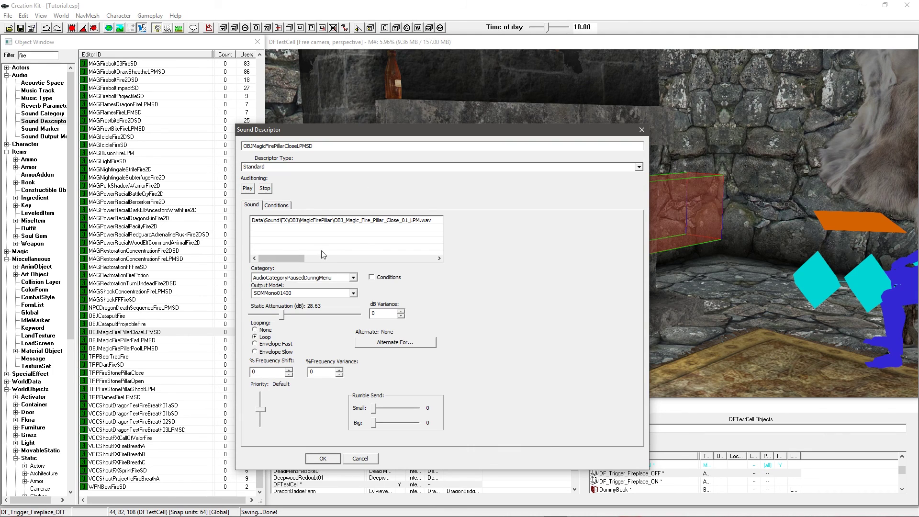
click(339, 220)
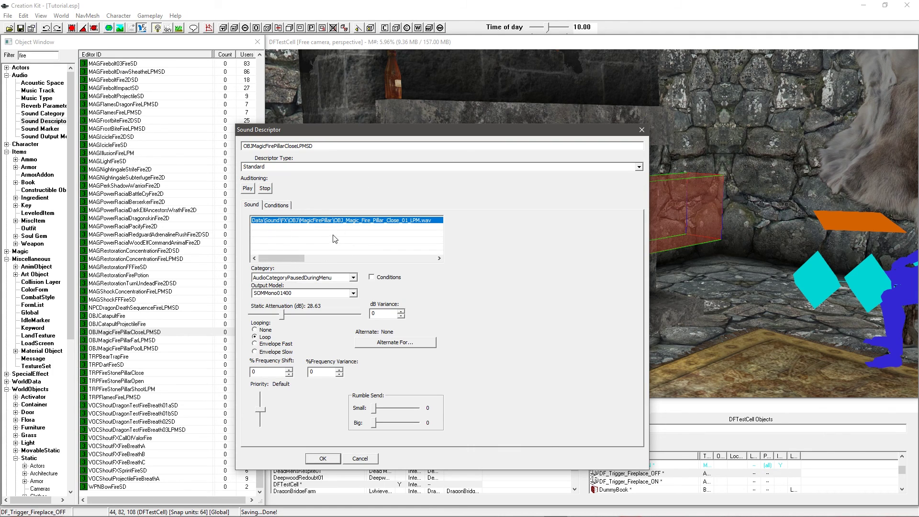
key(Delete)
right_click(305, 232)
click(313, 242)
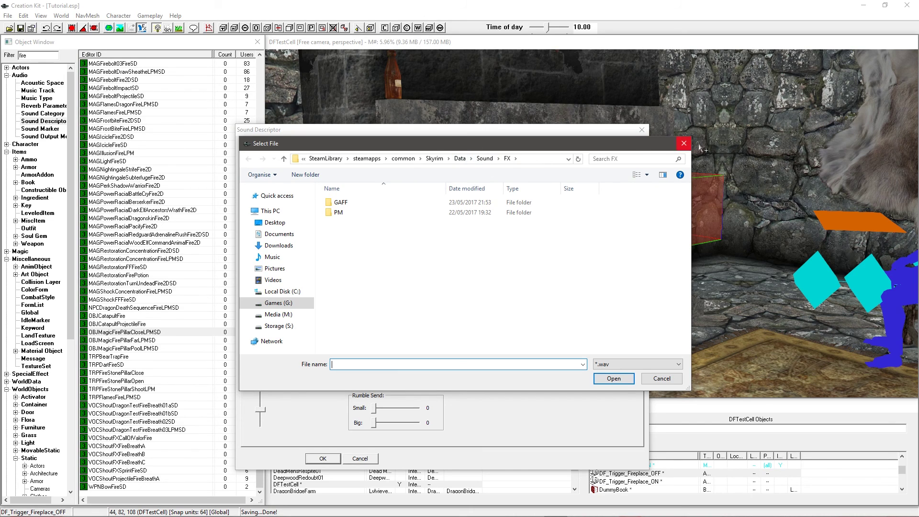
click(684, 144)
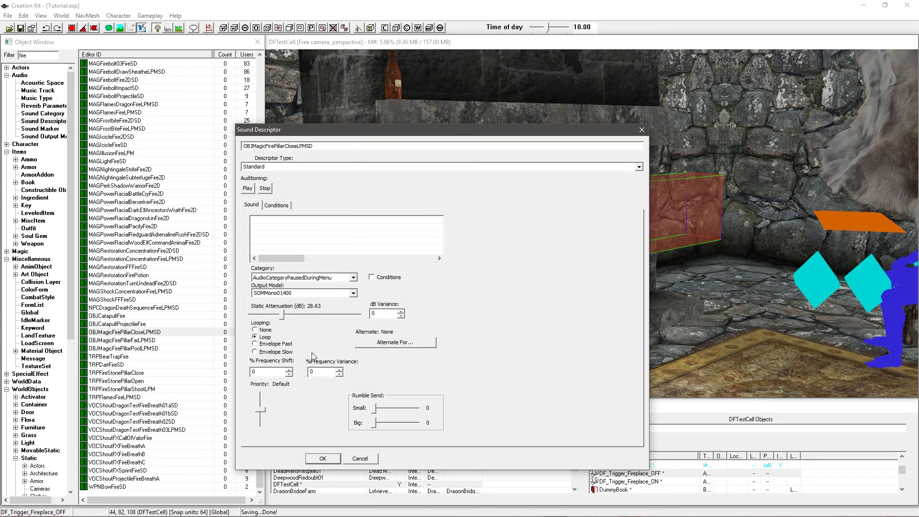
click(359, 458)
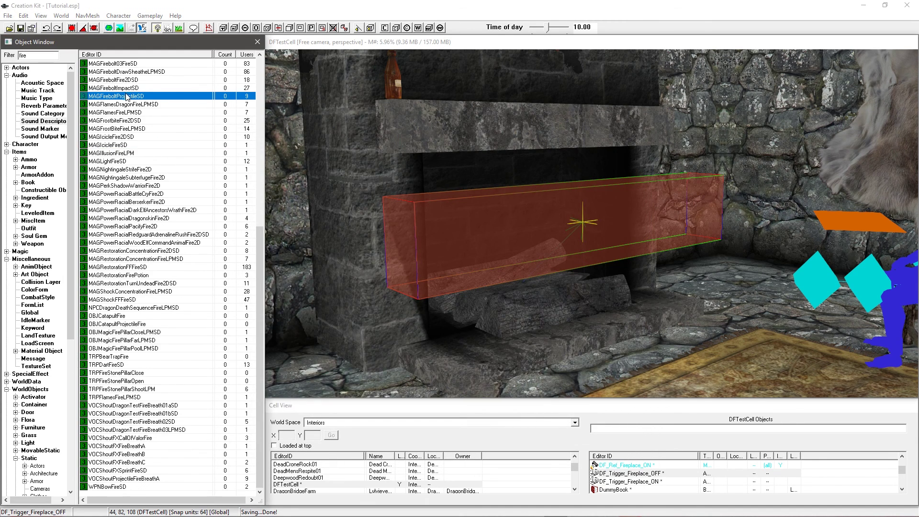
Open the DF_SD_Fireout sound descriptor and examine its sound file, category, output model and conditions.
scroll(153, 143, up, 12)
click(121, 63)
double_click(121, 64)
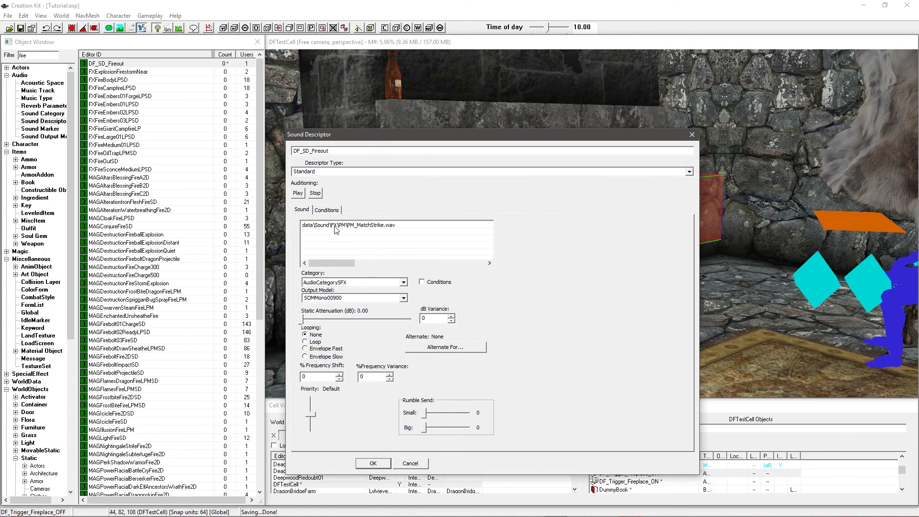
click(335, 228)
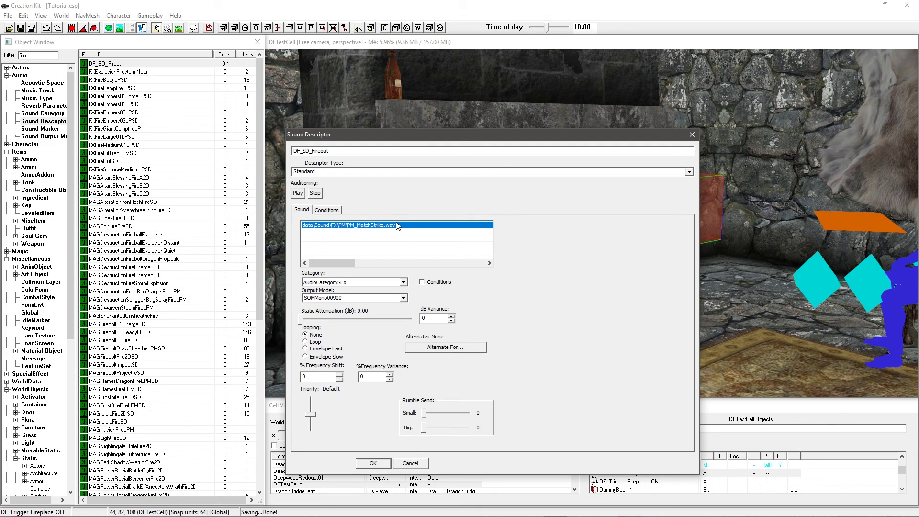
click(392, 233)
click(332, 214)
click(303, 212)
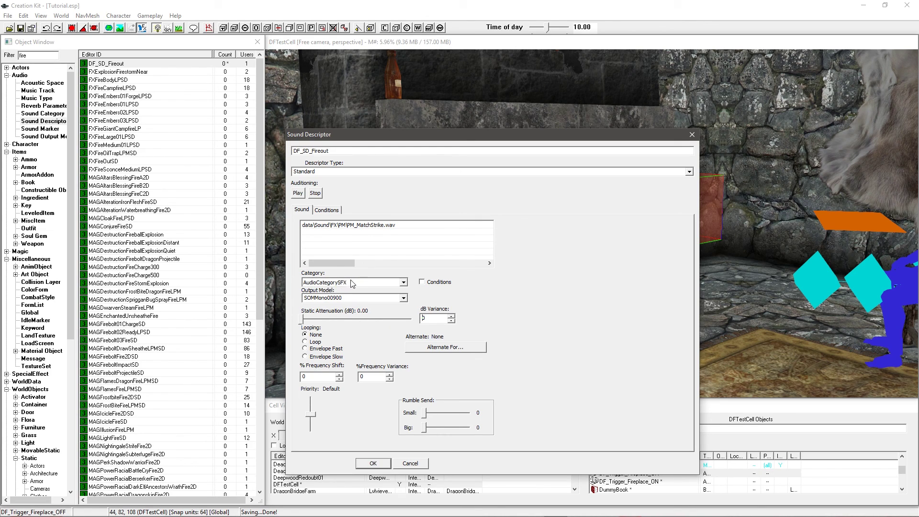
double_click(338, 297)
click(354, 236)
click(409, 462)
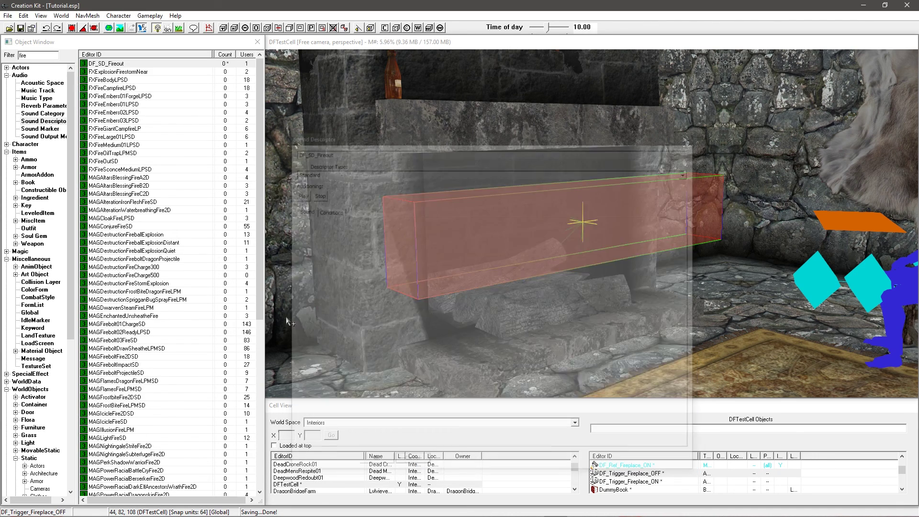
Open the DF_Sound_FireOut sound marker and check which sound descriptor it uses.
click(436, 249)
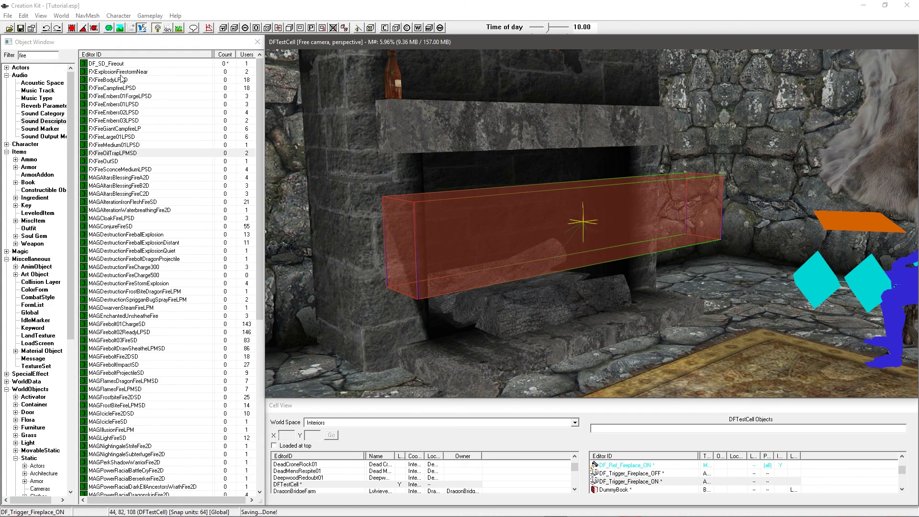
click(40, 129)
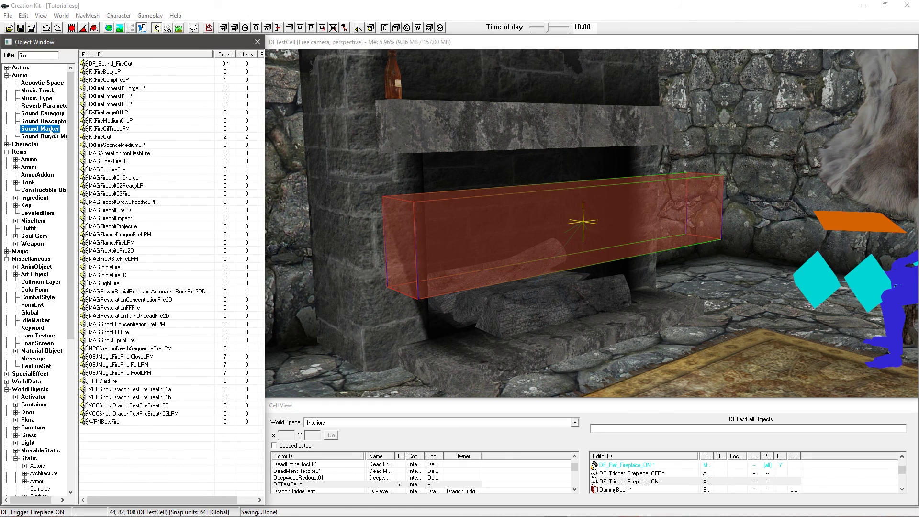
click(118, 64)
double_click(118, 64)
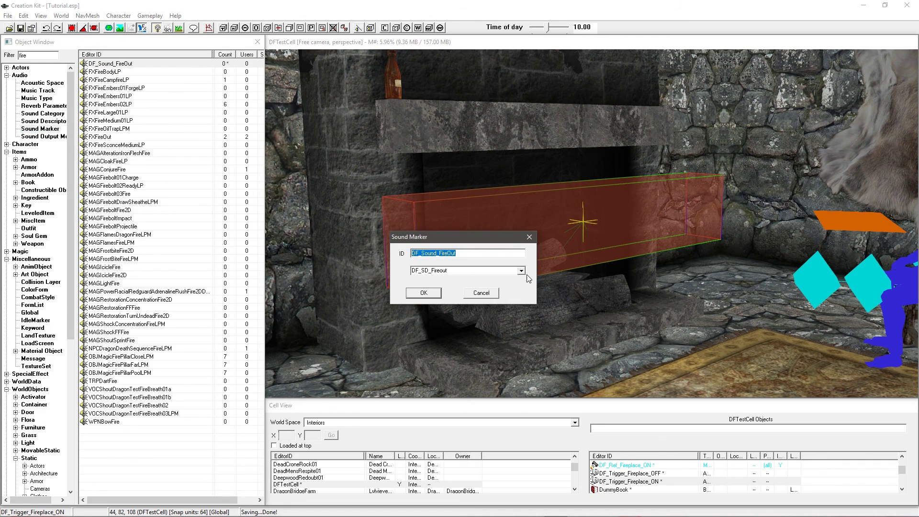
click(520, 271)
click(459, 249)
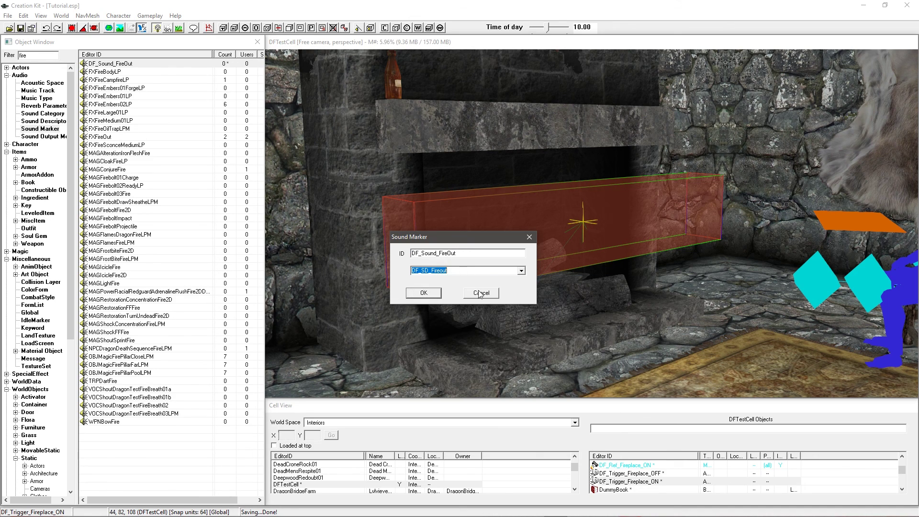
click(480, 293)
double_click(429, 234)
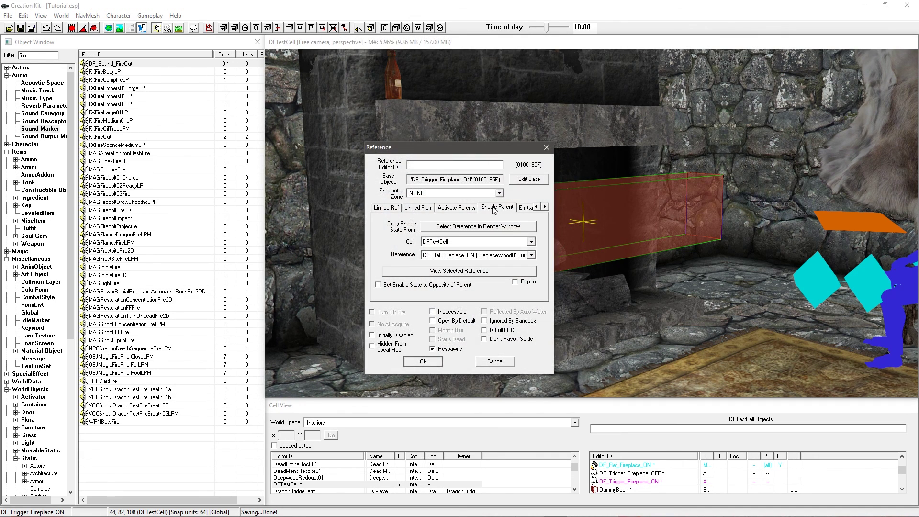
click(517, 178)
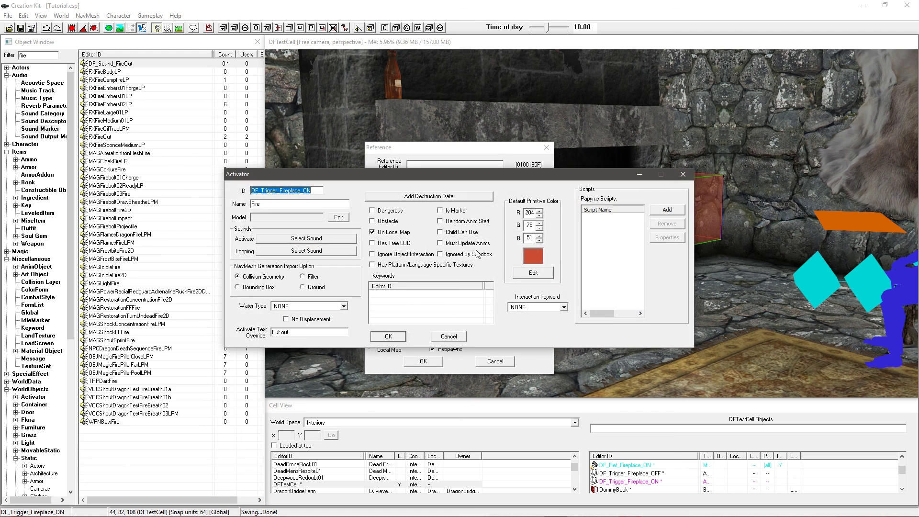
click(449, 337)
click(493, 362)
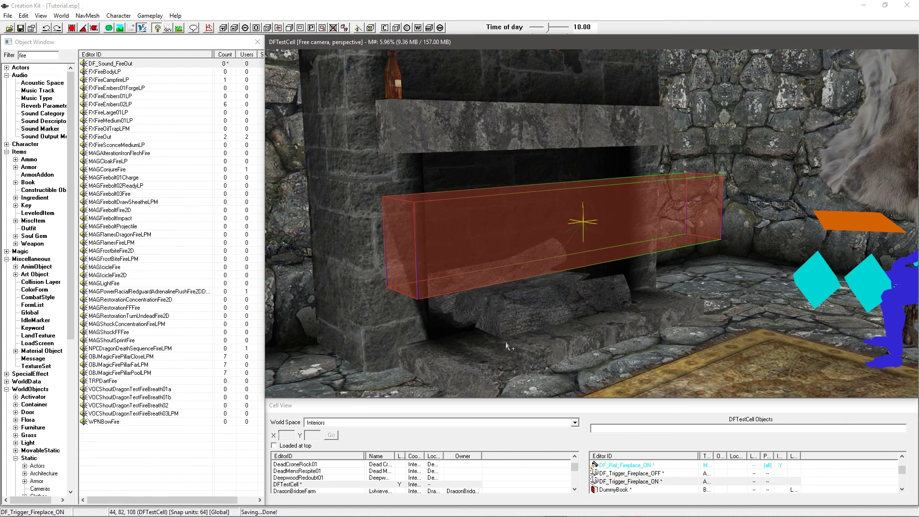
Set the FX_Light script property of the DF_Trigger_Fireplace_OFF activator to DF_Sound_FireOut, and accept the script, activator and reference changes.
double_click(477, 249)
double_click(476, 246)
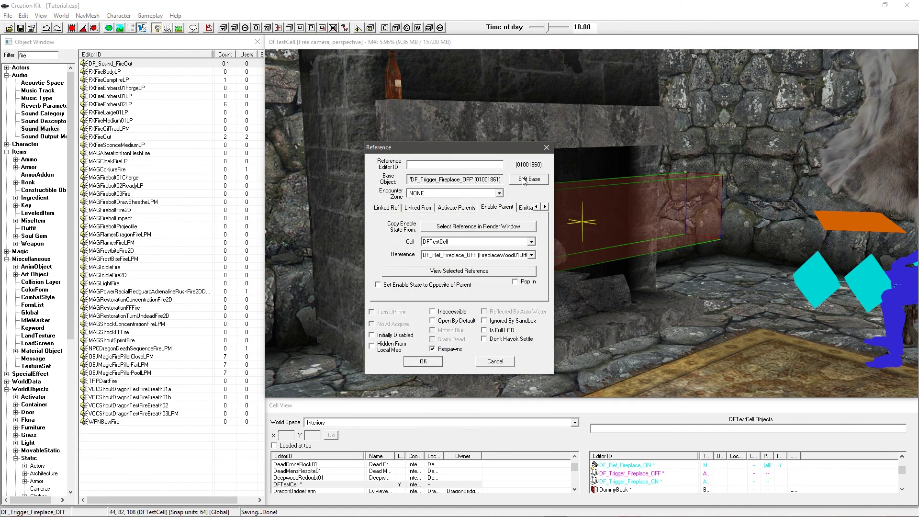
click(527, 180)
double_click(602, 219)
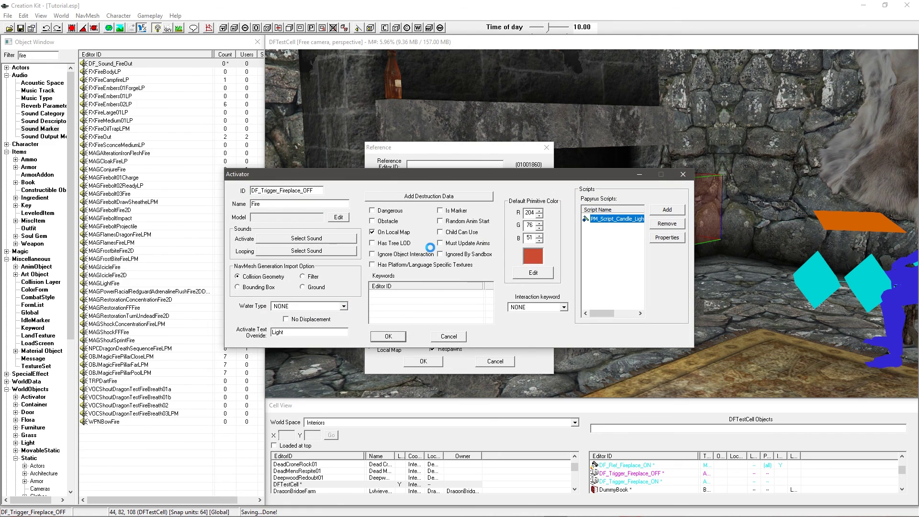
click(248, 330)
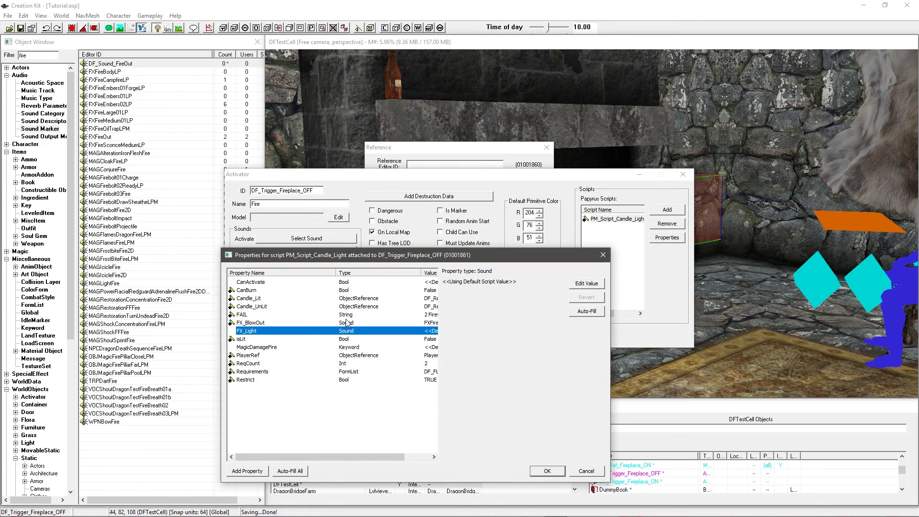
click(586, 283)
text(df)
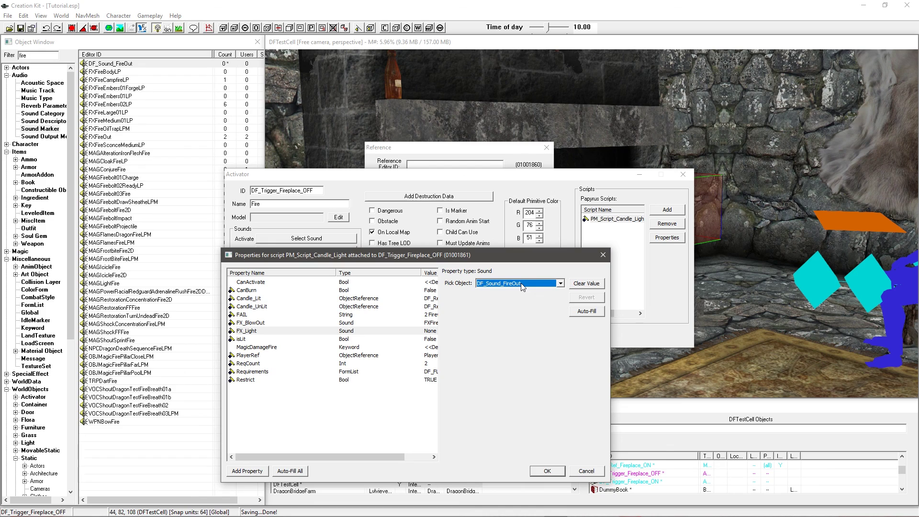
click(295, 316)
click(275, 330)
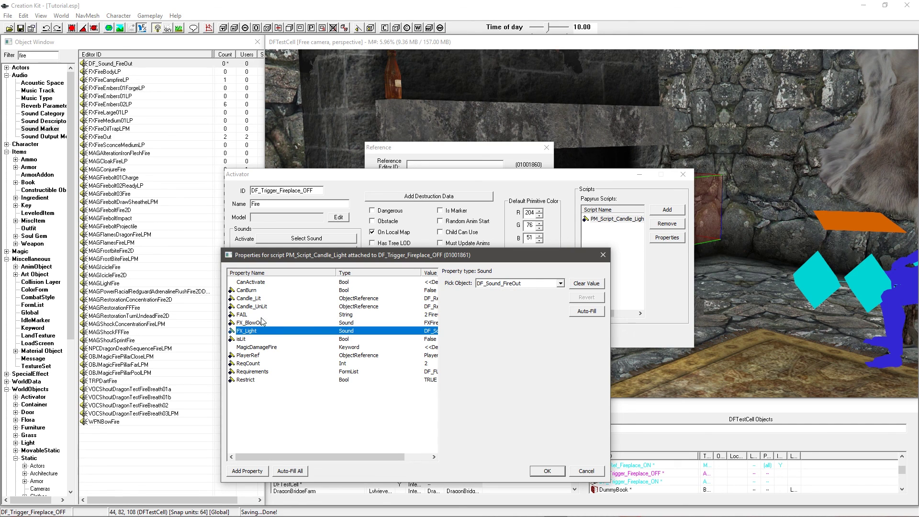
click(547, 471)
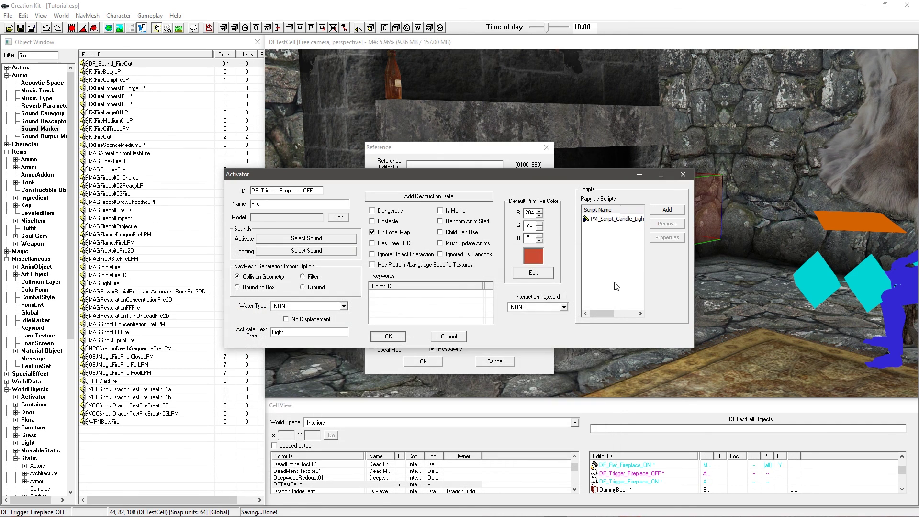
click(387, 337)
click(420, 366)
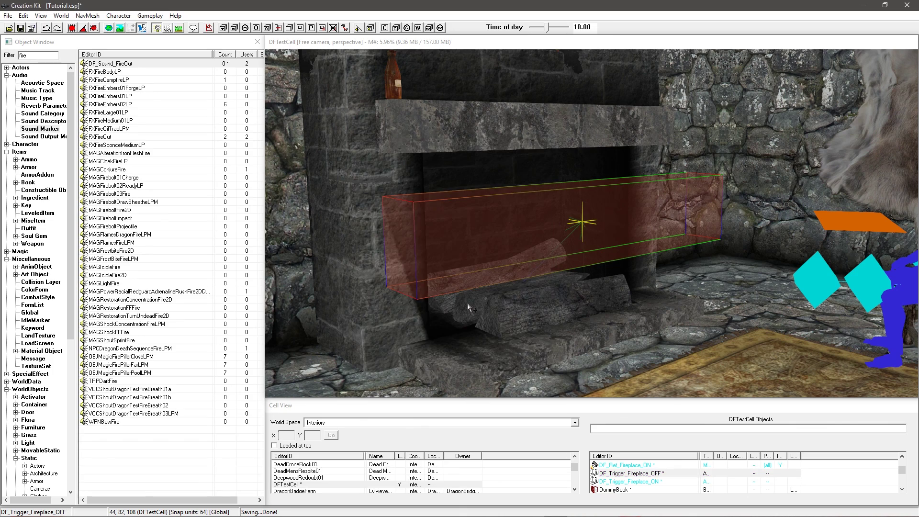
Hide the DF_Trigger_Fireplace_OFF trigger and the burning fireplace reference, leaving the DF_Trigger_Fireplace_ON trigger and the unlit firewood shown.
middle_drag(468, 305, 471, 303)
key(1)
key(alt+1)
key(d)
double_click(507, 266)
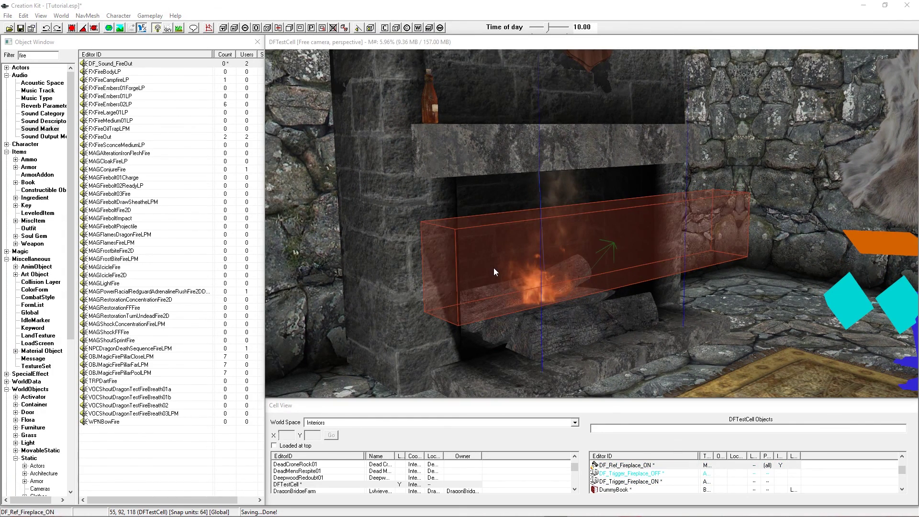
click(494, 362)
middle_drag(526, 356, 515, 343)
Find the scripts matching "candle" and add PM_Script_Candle_Light to the base activator of the DF_Trigger_Fireplace_ON trigger.
click(461, 268)
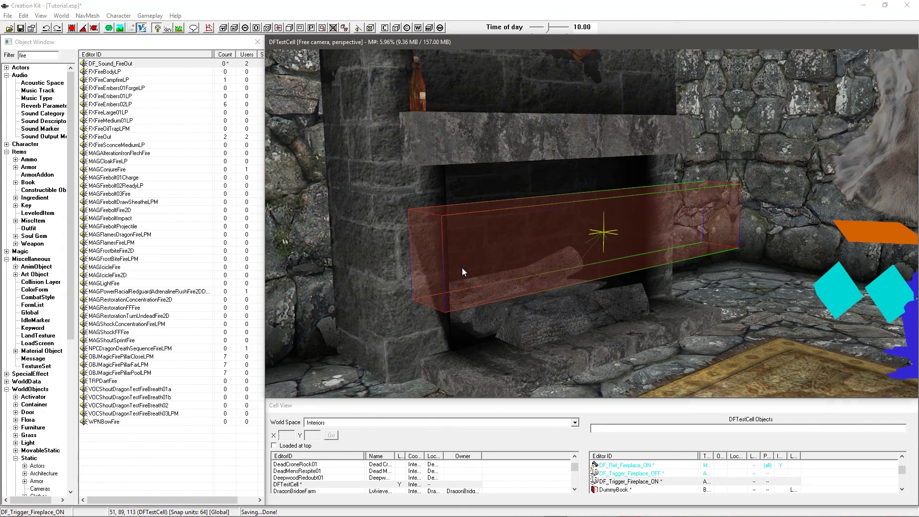
double_click(544, 214)
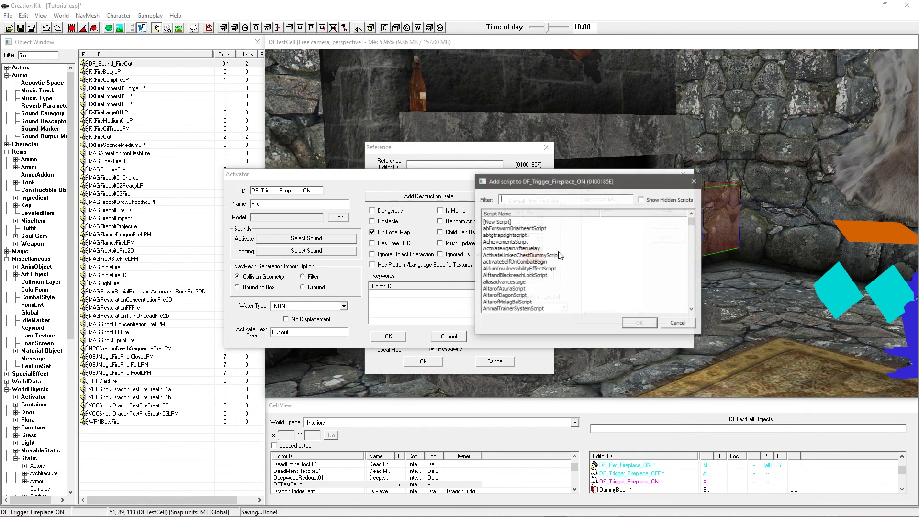
drag(544, 185, 536, 199)
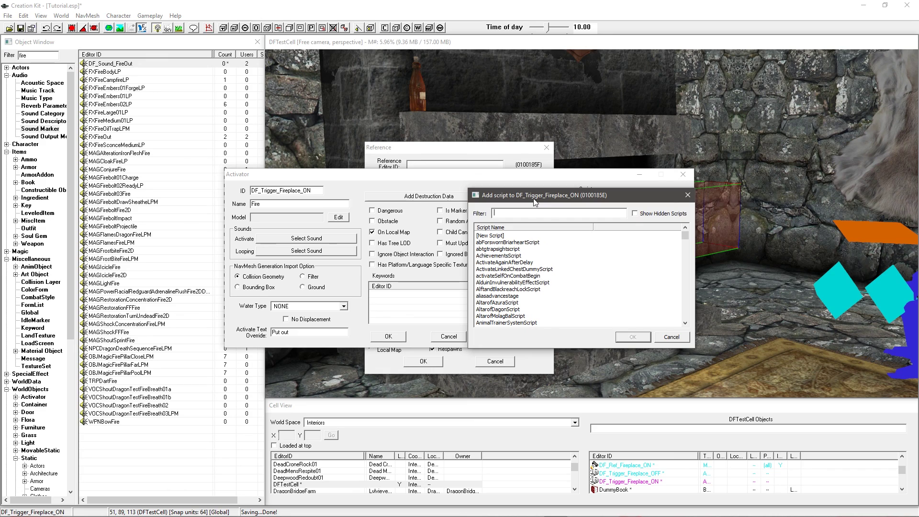
text(candle)
click(505, 248)
click(628, 337)
Set the CanBurn property of the newly added PM_Script_Candle_Light script to False.
double_click(617, 219)
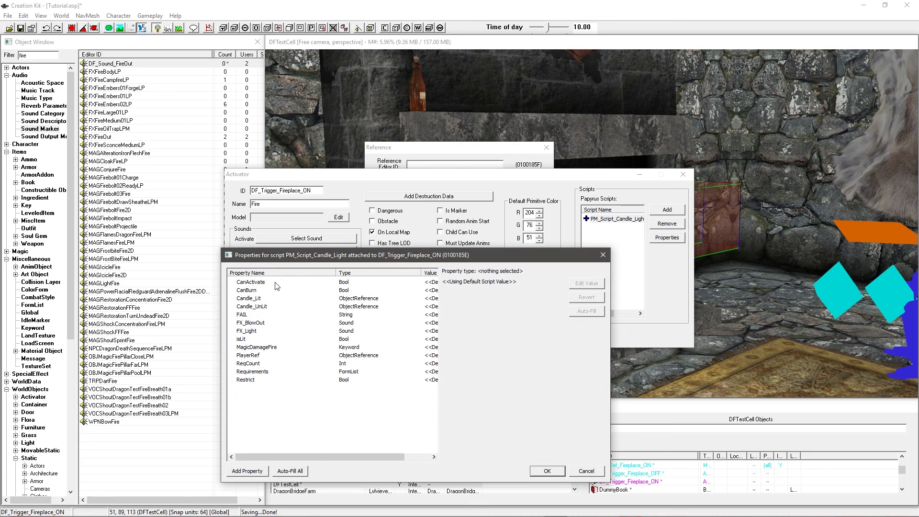
click(276, 283)
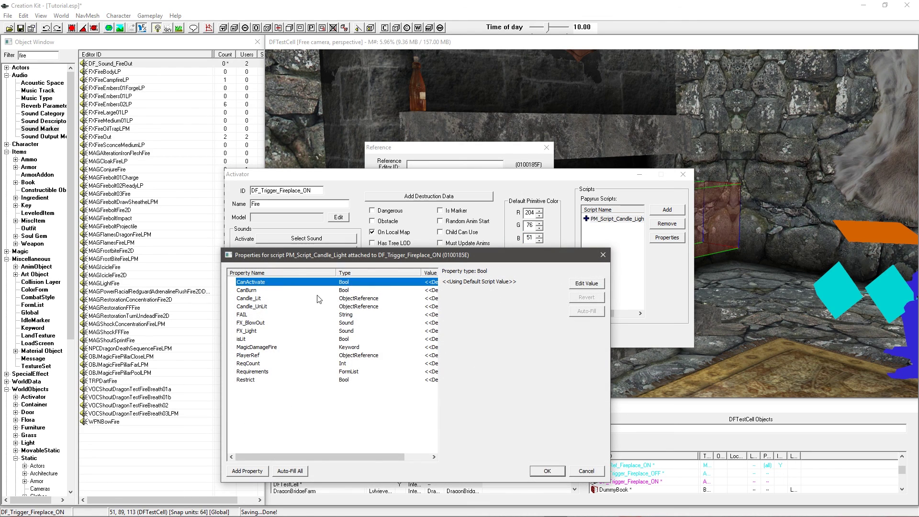
click(287, 290)
click(586, 283)
Set the Candle_Lit property to the DF_Ref_Fireplace_ON reference in DFTestCell.
click(263, 299)
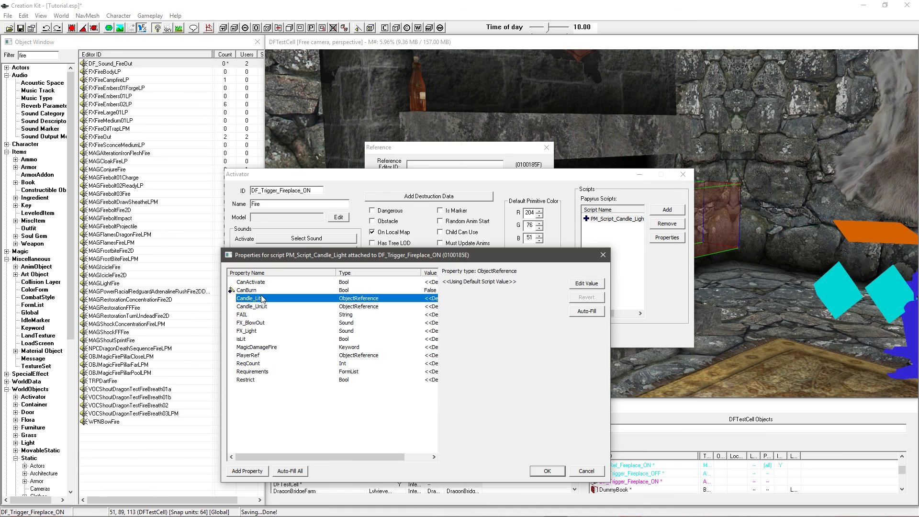
click(579, 284)
click(506, 287)
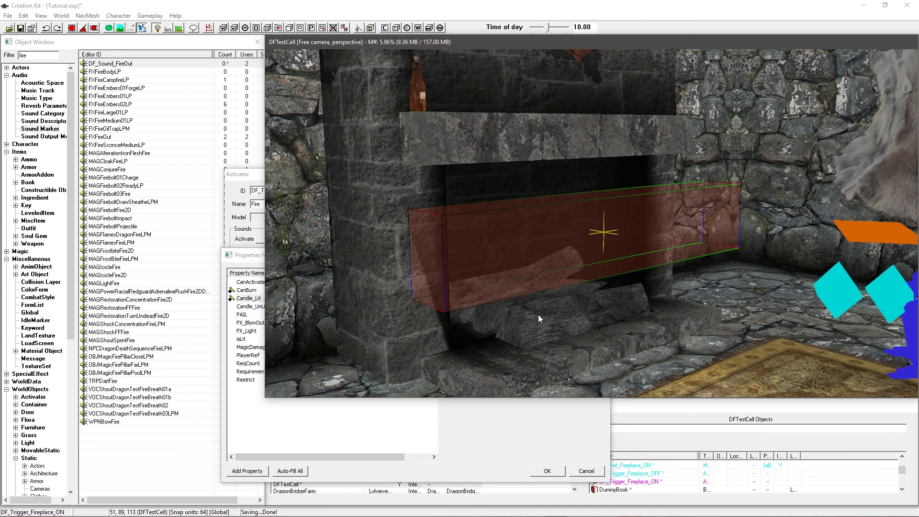
click(258, 307)
click(302, 299)
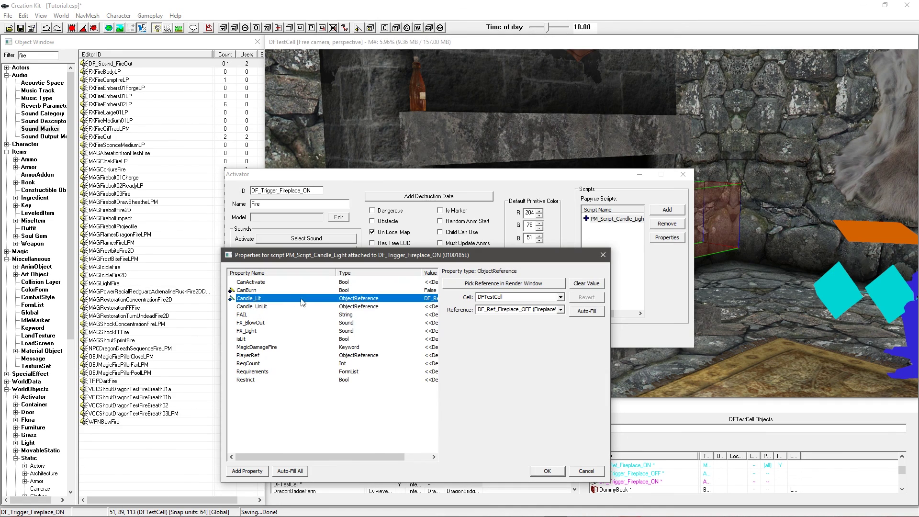
click(547, 310)
click(549, 329)
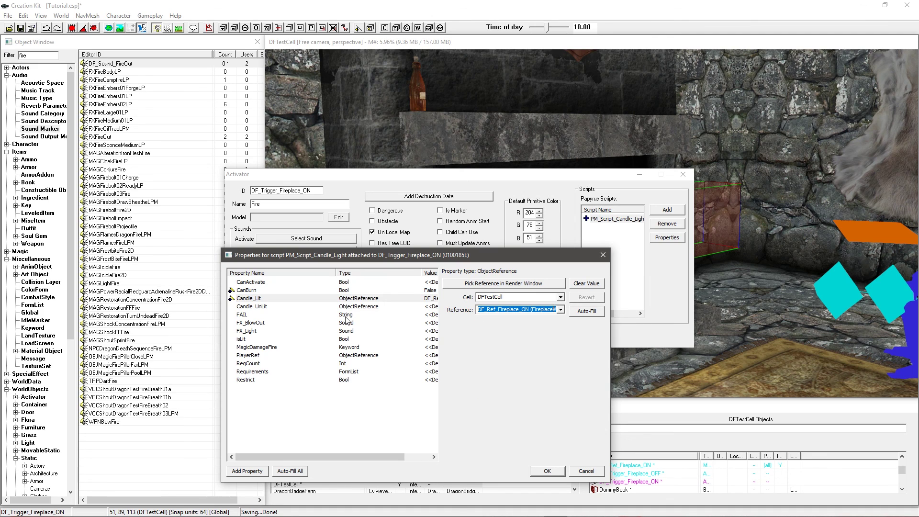
Set the Candle_UnLit property to the unlit firewood reference in the fireplace, picking it in the render window.
click(326, 308)
click(579, 286)
click(532, 284)
double_click(547, 323)
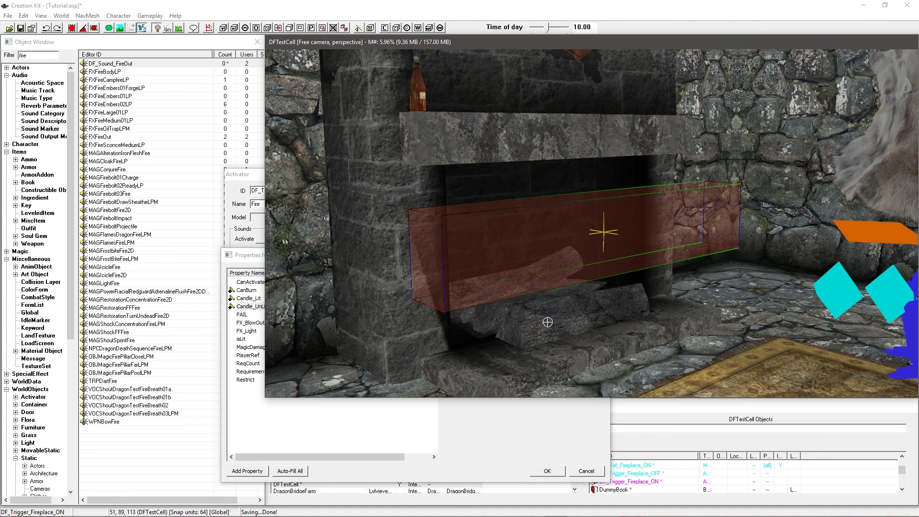
Set the FAIL string property to "2 Firewood Reuired".
click(250, 316)
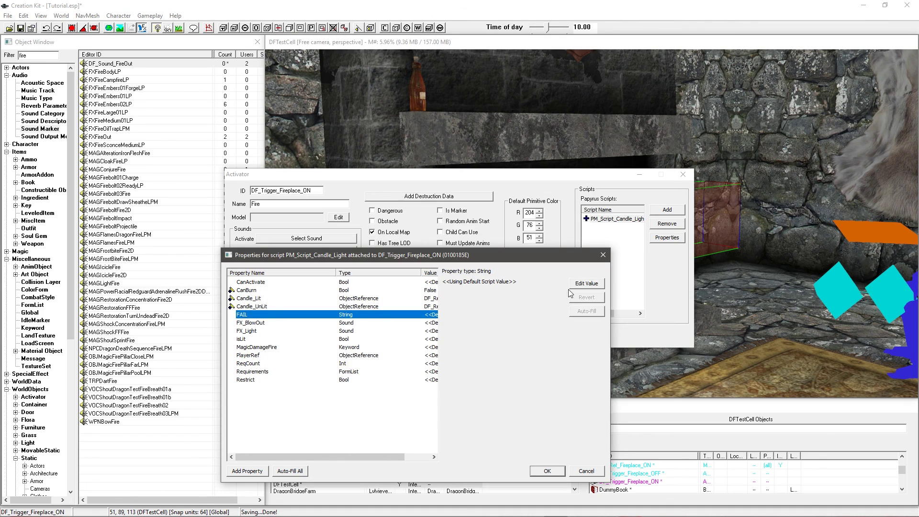
click(573, 287)
click(527, 284)
text(2 Firewood Reuired)
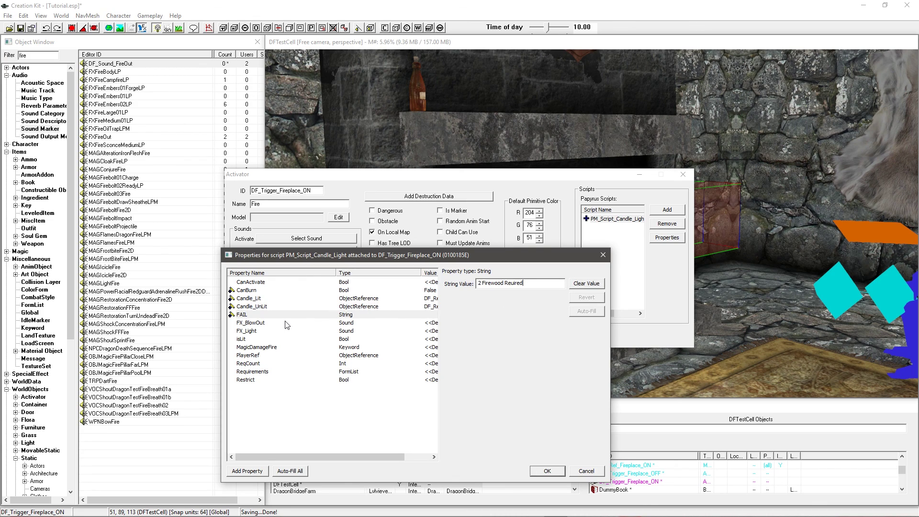
Correct the FAIL string property to "2 Firewood Required" and copy the text.
click(509, 284)
text(q)
key(Delete)
key(Delete)
key(Delete)
key(Delete)
key(Delete)
key(BackSpace)
text(equired)
drag(521, 285, 478, 290)
key(ctrl+c)
Set the FX_BlowOut sound property to FXFireOut.
click(283, 322)
click(515, 284)
text(df)
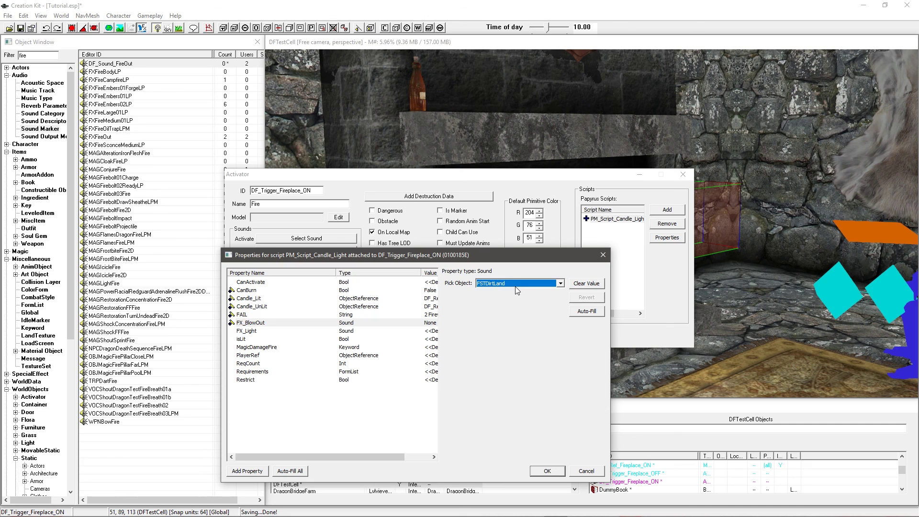
click(512, 286)
click(513, 285)
text(fxf)
Set the FX_Light sound property to DF_Sound_FireOut.
click(283, 330)
click(577, 285)
click(520, 283)
click(520, 284)
key(d)
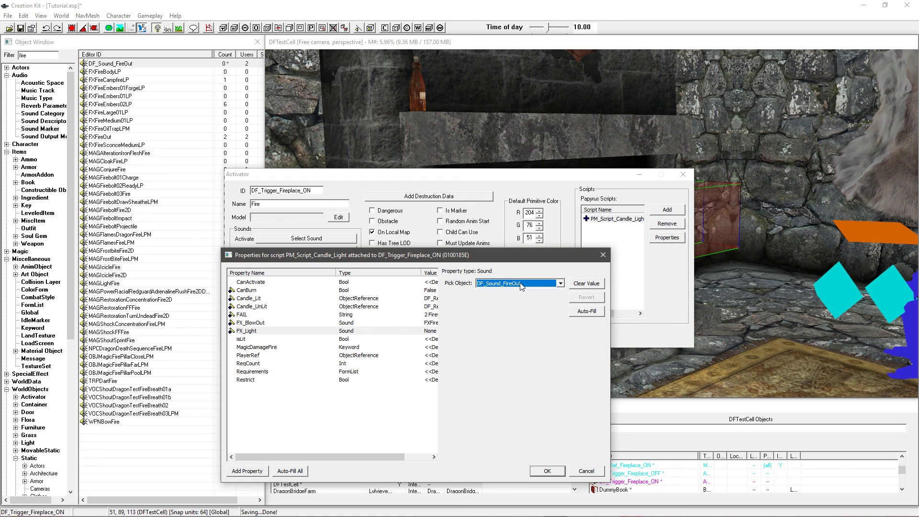
Set the isLit property to TRUE and auto-fill the PlayerRef property.
click(282, 338)
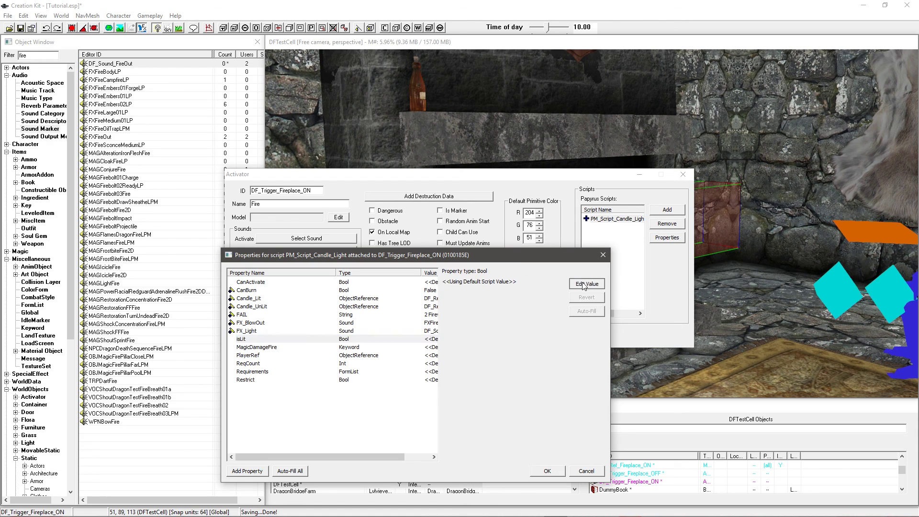
click(462, 287)
click(263, 347)
key(Down)
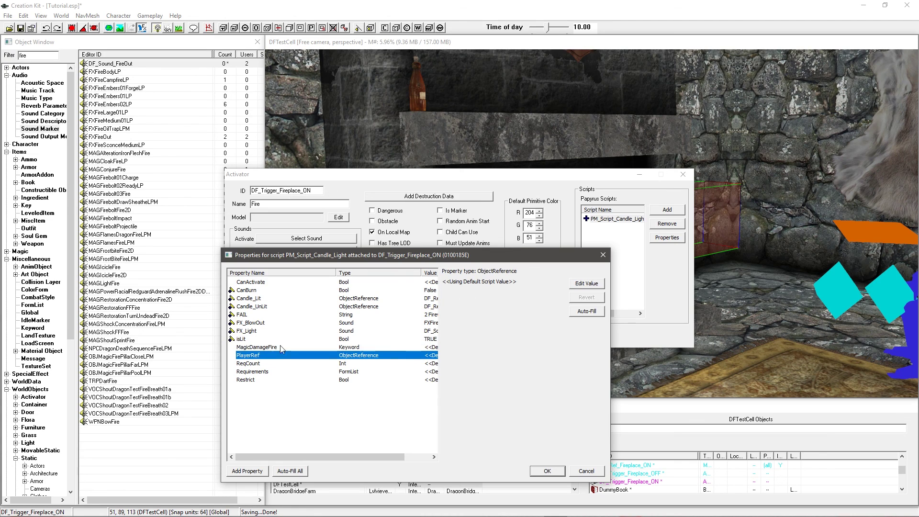
click(586, 311)
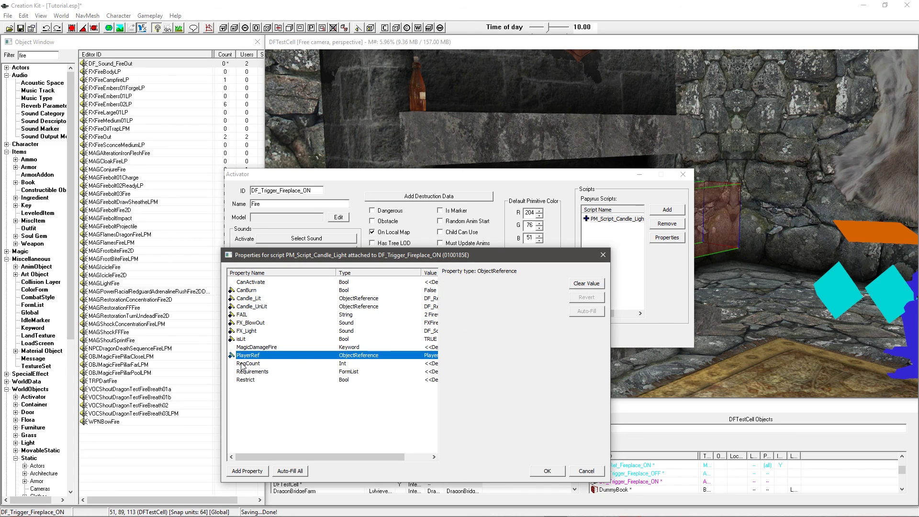
Set ReqCount to 2 and the Requirements property to the DF_FL_Fireplace form list.
key(Down)
click(528, 282)
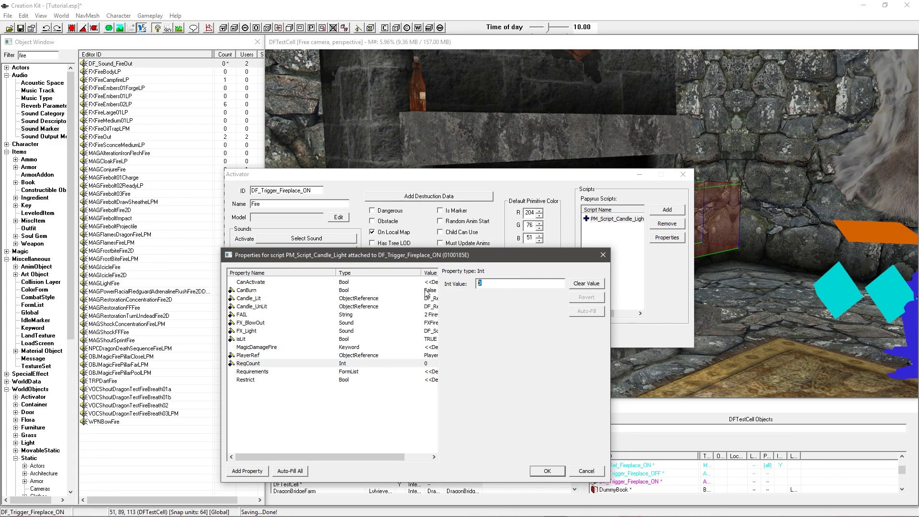
click(255, 373)
click(576, 281)
double_click(525, 282)
text(df)
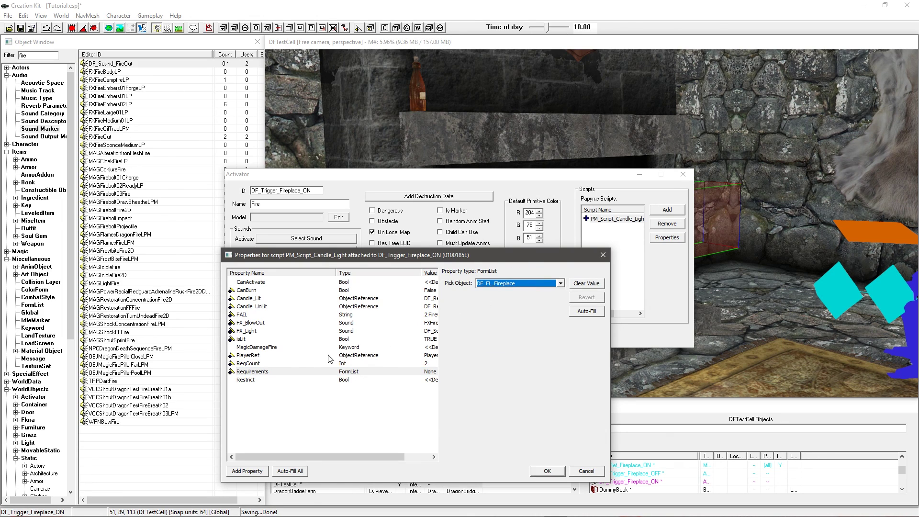
Set the Restrict property to TRUE and accept the script properties and the DF_Trigger_Fireplace_ON activator.
click(255, 380)
click(593, 283)
click(340, 340)
click(317, 324)
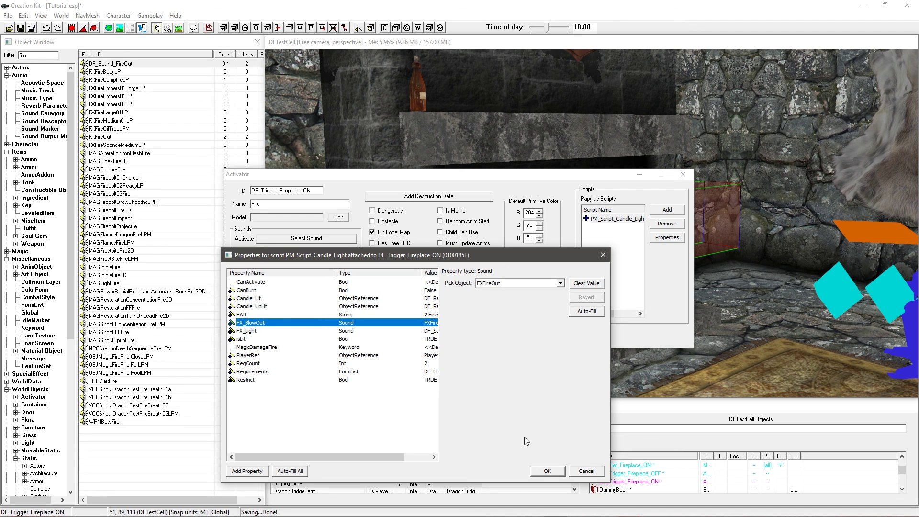
click(547, 470)
click(412, 337)
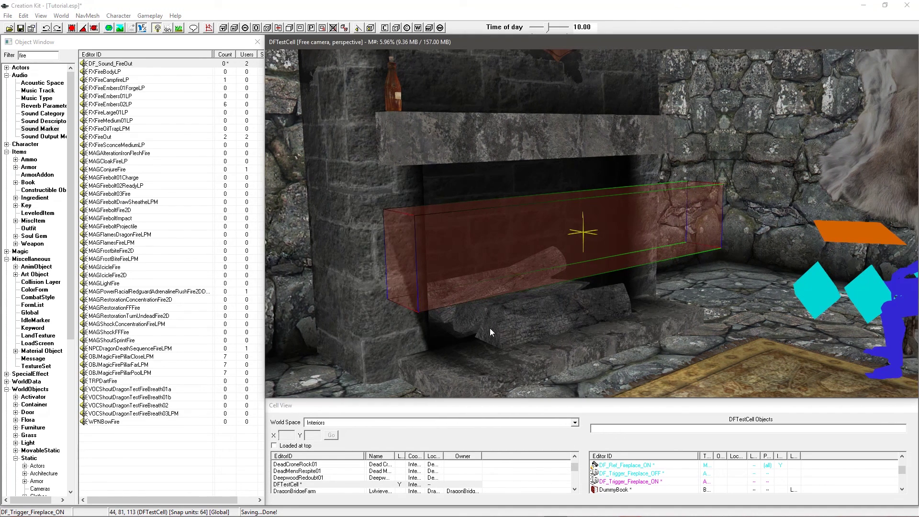
Try to save the plugin while the ON trigger's reference dialog is open.
key(alt+1)
click(427, 251)
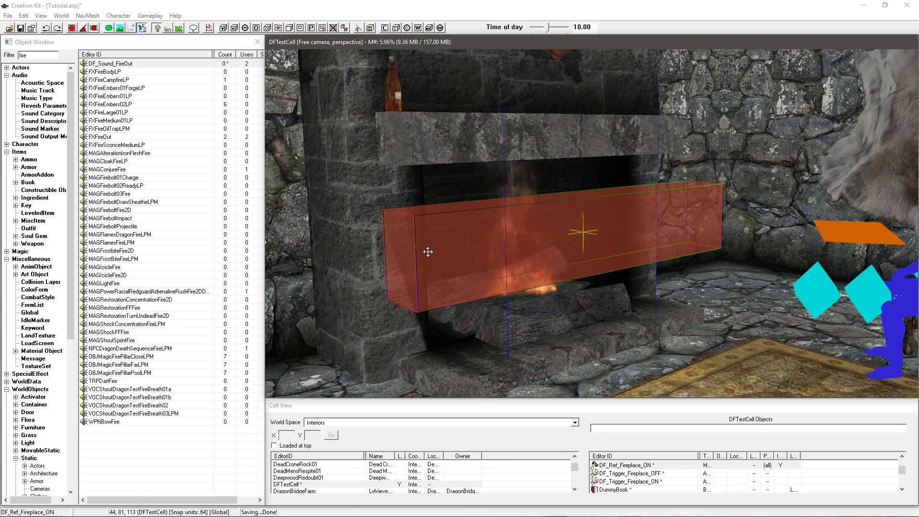
middle_drag(428, 251, 438, 262)
double_click(437, 260)
click(21, 28)
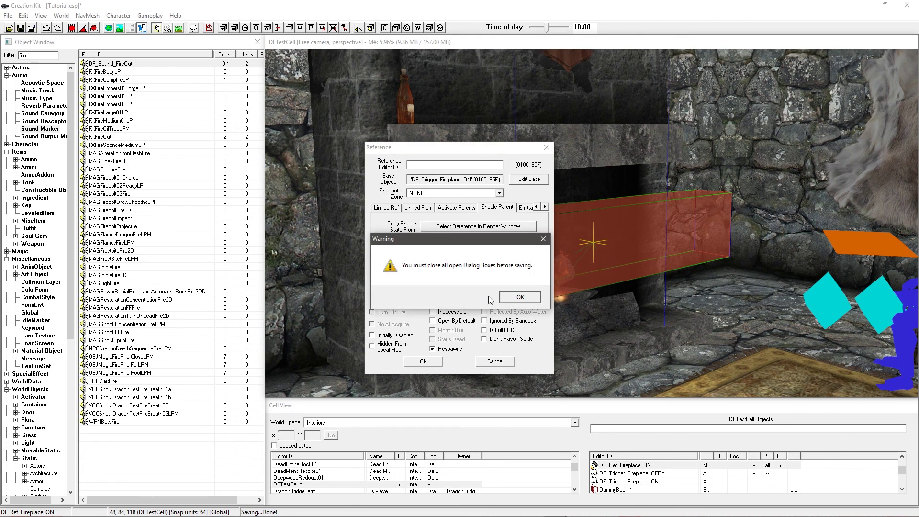
click(507, 296)
click(423, 362)
middle_drag(450, 289, 472, 289)
click(474, 290)
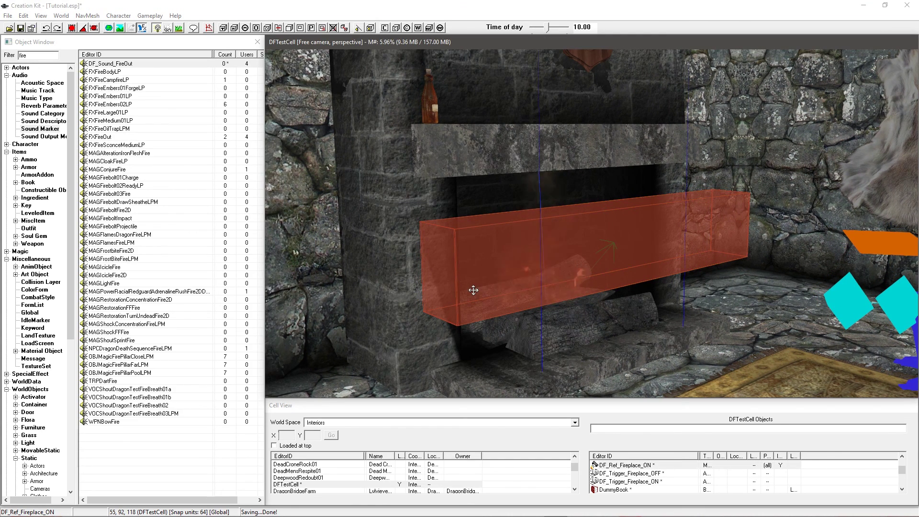
double_click(478, 270)
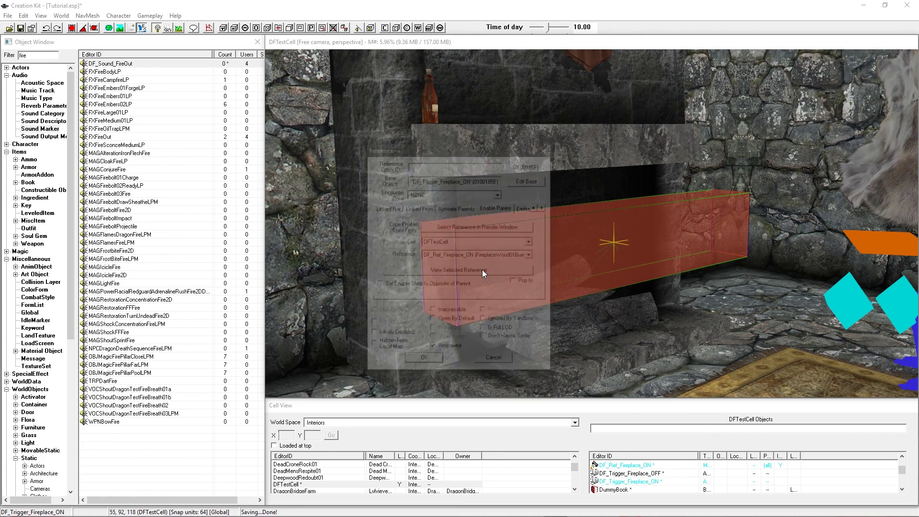
click(493, 357)
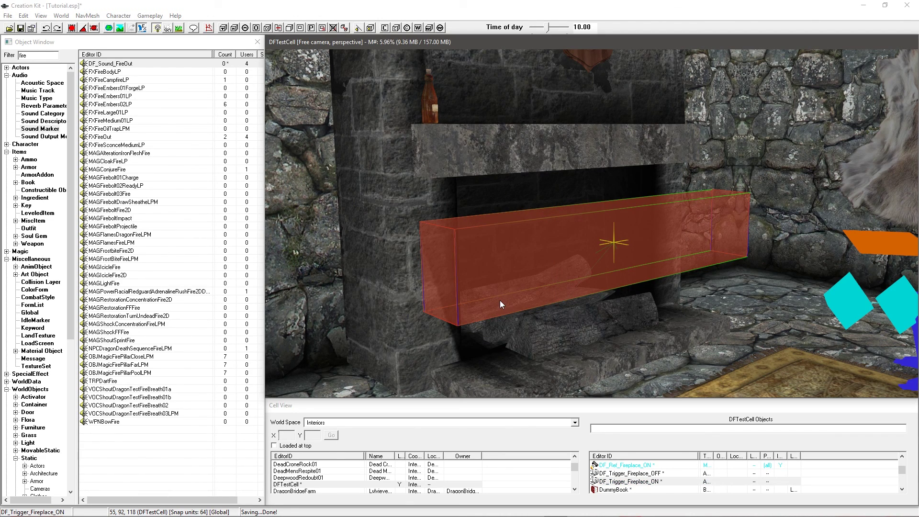
Correct the FAIL string in the DF_Trigger_Fireplace_OFF script by pasting "2 Firewood Required", and accept the activator and reference changes.
right_click(644, 481)
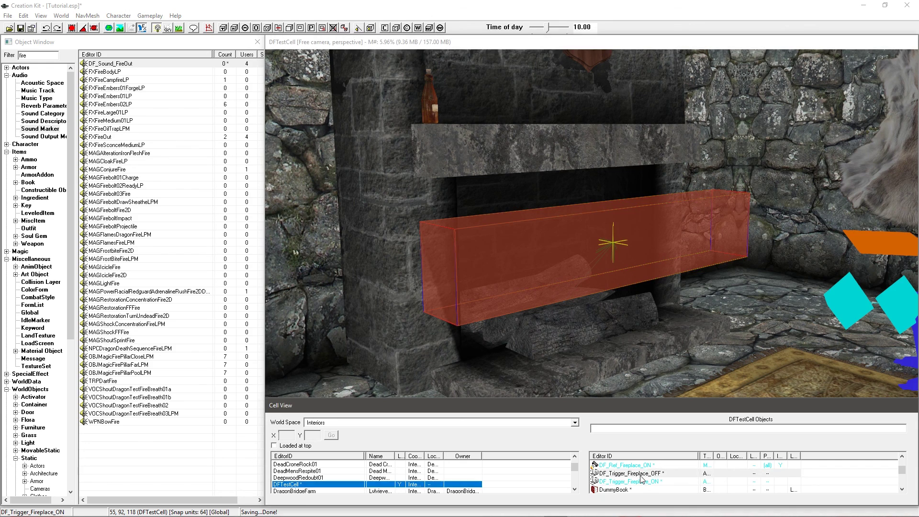
click(651, 412)
double_click(526, 267)
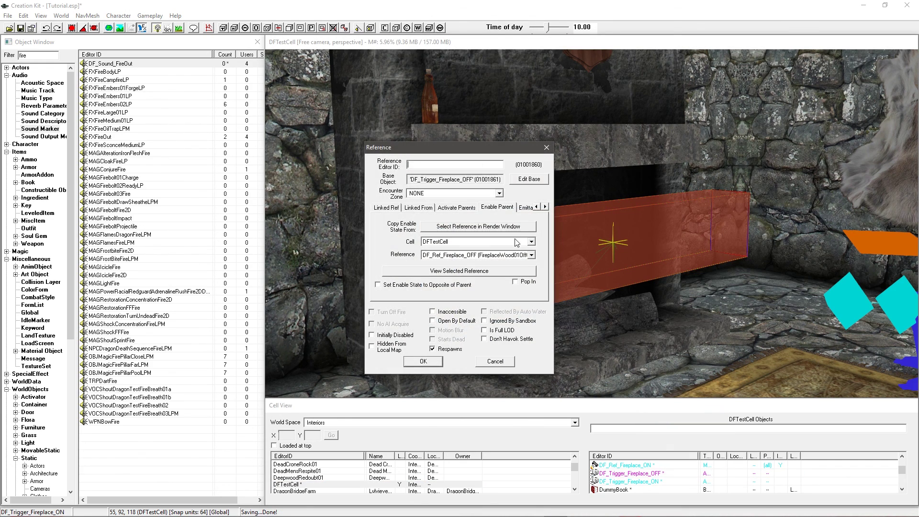
click(521, 183)
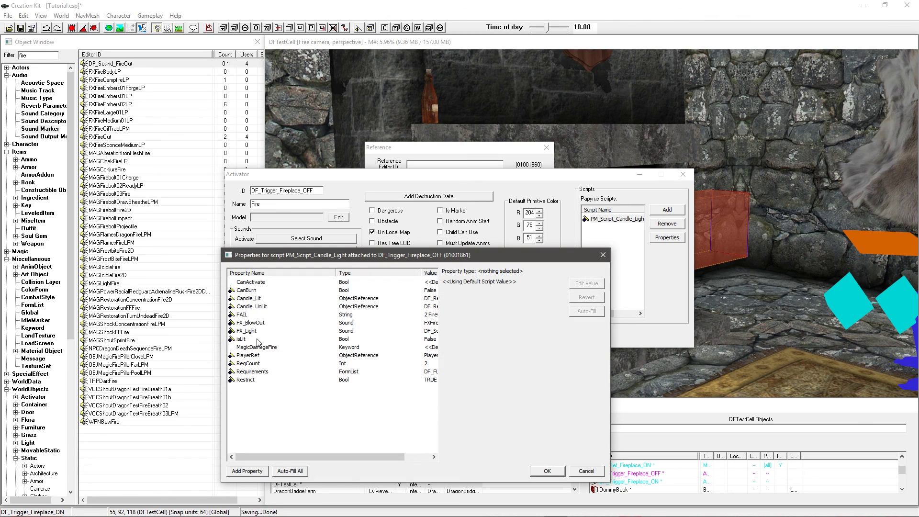
click(255, 315)
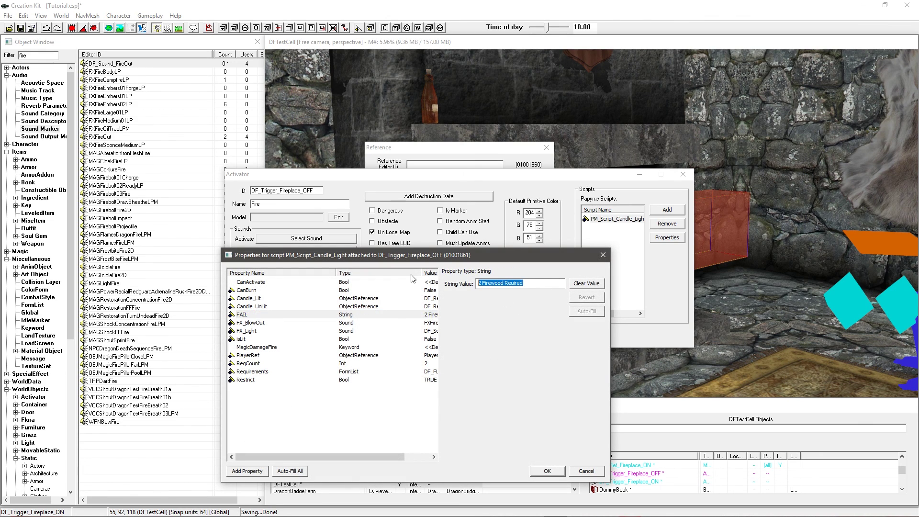
key(ctrl+v)
click(540, 473)
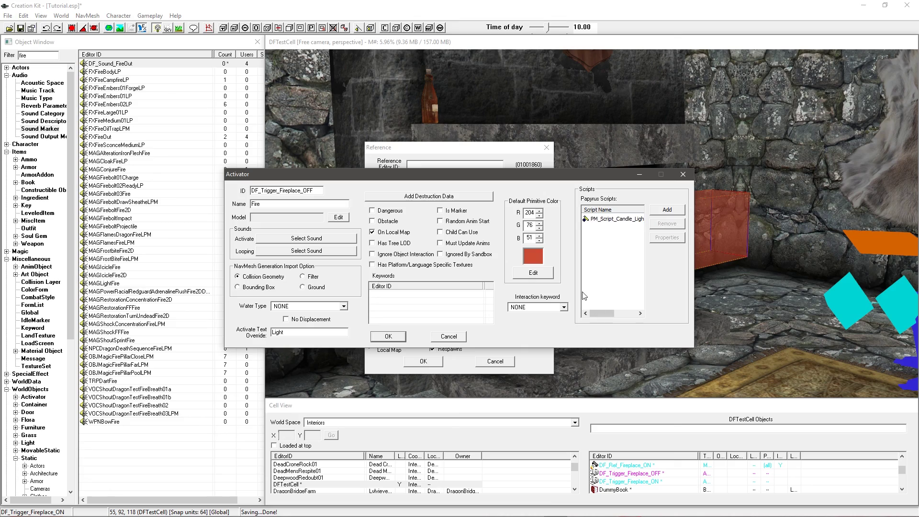
click(388, 337)
click(424, 360)
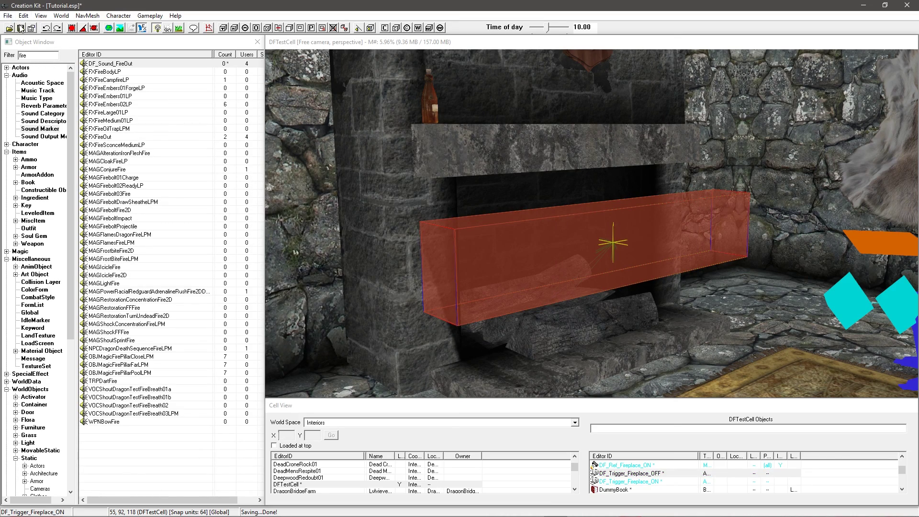
Check the ON trigger's enable parent settings and look over the fireplace and the whole room in the render window.
scroll(536, 219, down, 5)
key(shift)
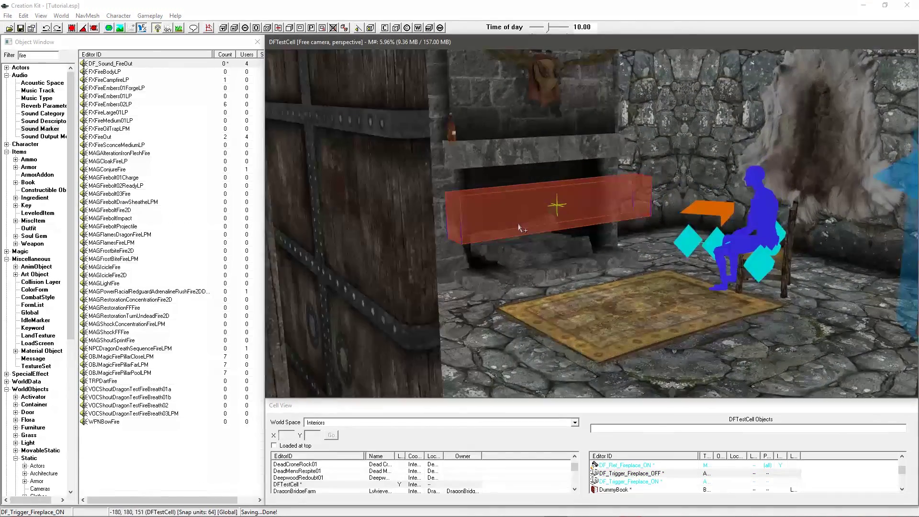
scroll(526, 229, up, 4)
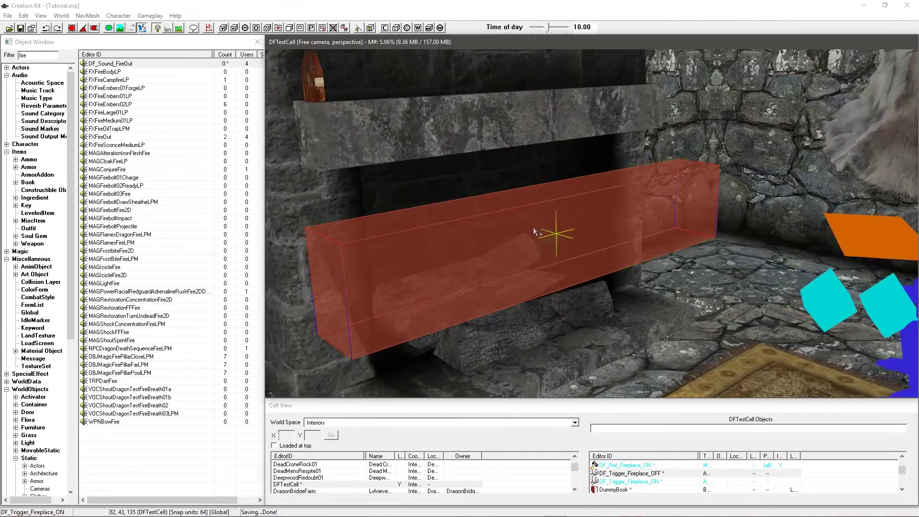
scroll(534, 232, up, 3)
key(shift)
key(d)
key(alt+Tab)
double_click(523, 255)
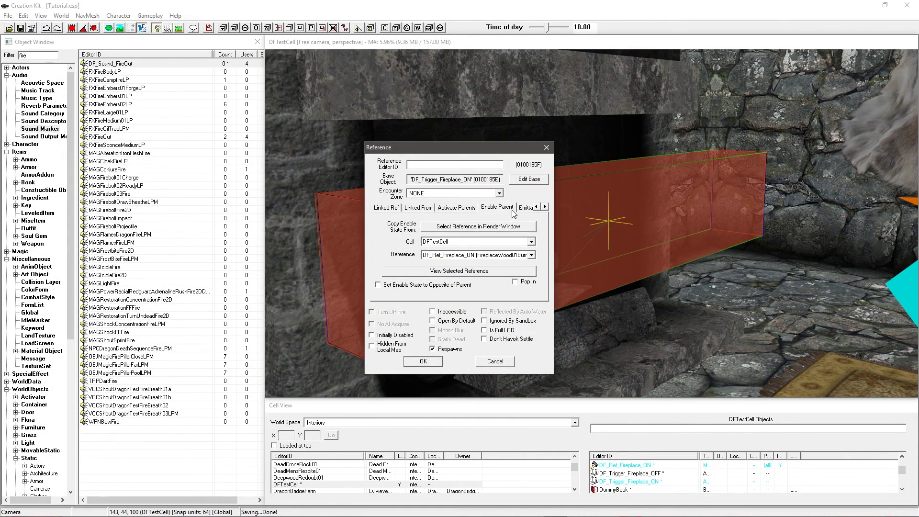
click(494, 361)
scroll(594, 293, down, 5)
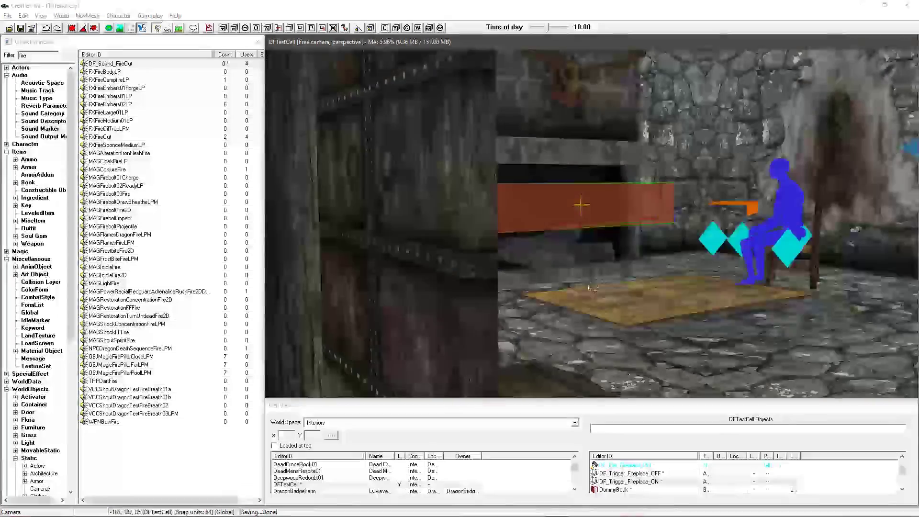
scroll(608, 258, down, 5)
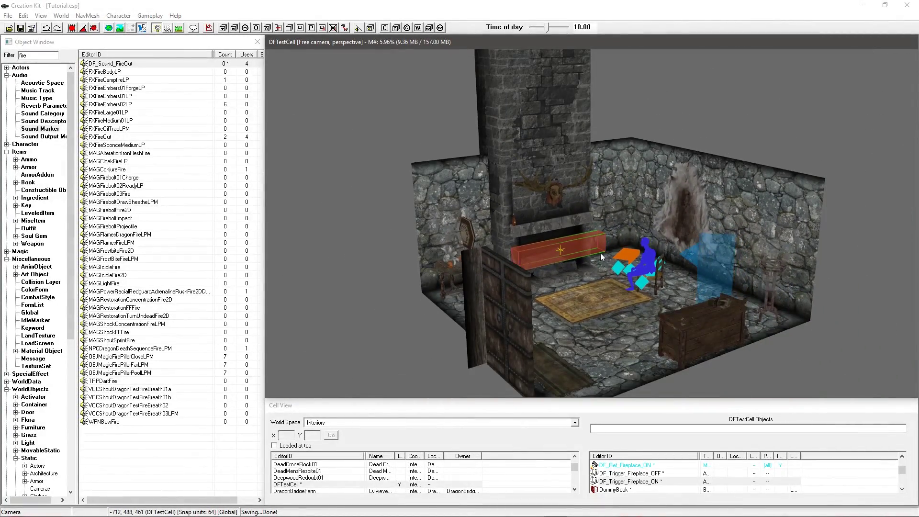
scroll(600, 249, down, 3)
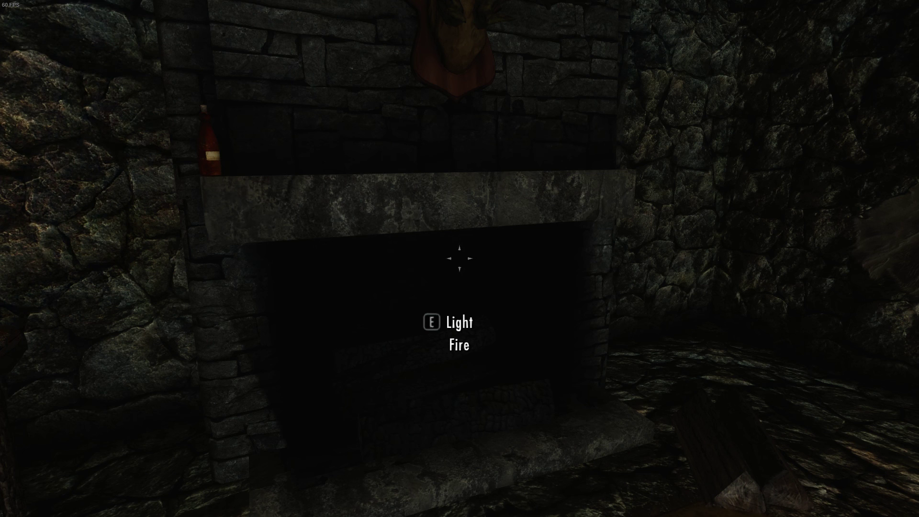
Switch to the game and test lighting the fireplace.
key(e)
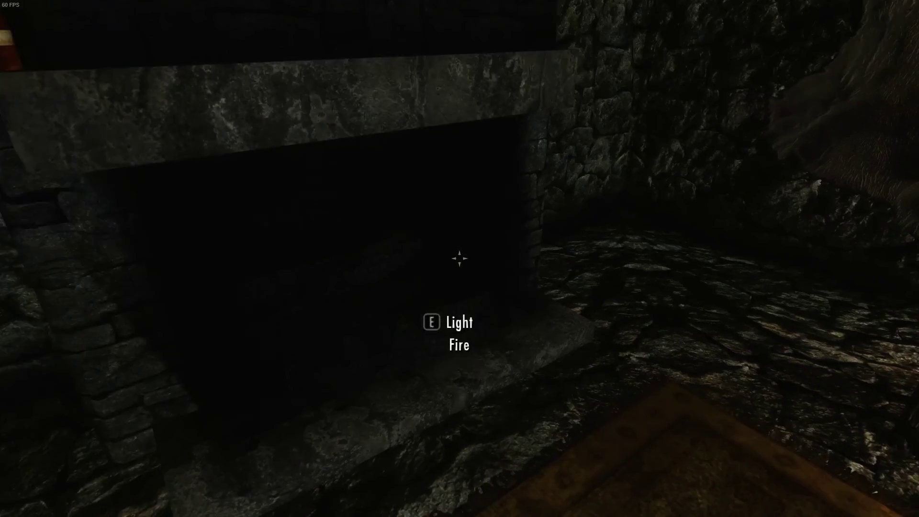
key(e)
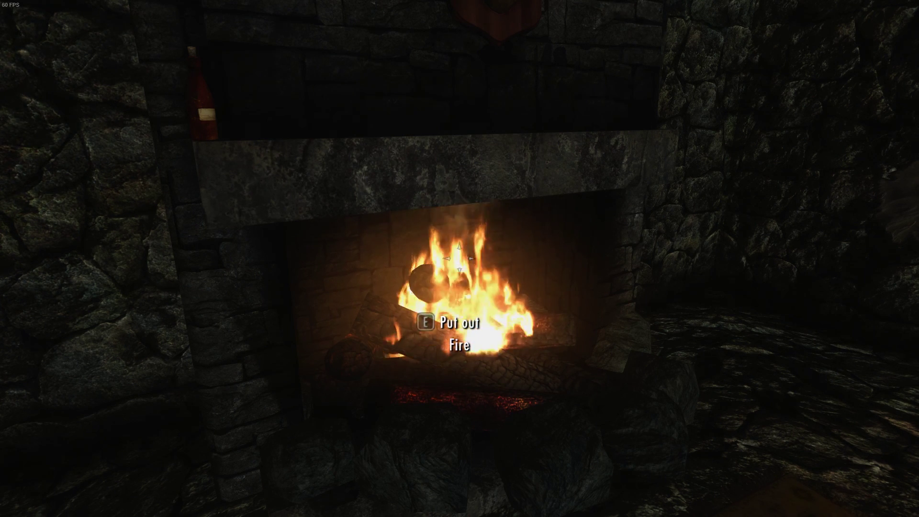
key(d)
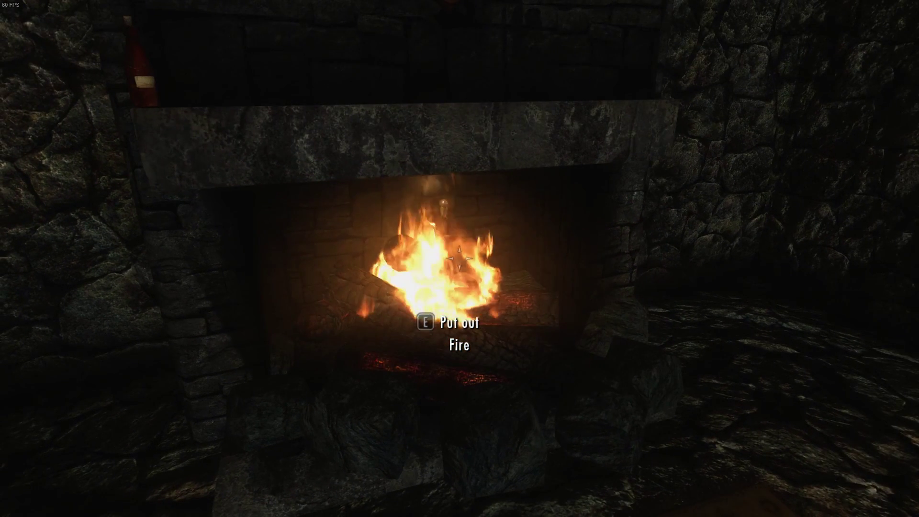
key(s)
key(s)
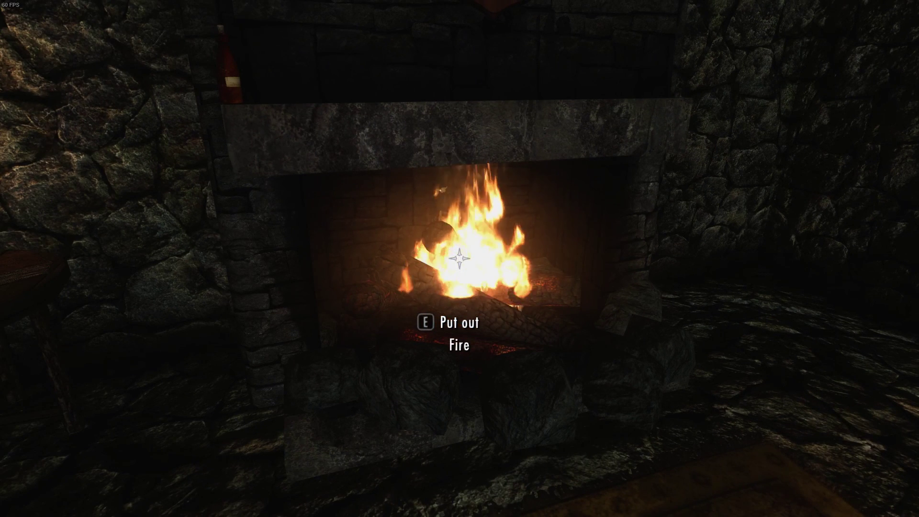
Use the tfc console command to inspect the chimney smoke with the free camera while the fire burns, and return to the player view.
key(grave)
text(tfc)
key(Return)
key(grave)
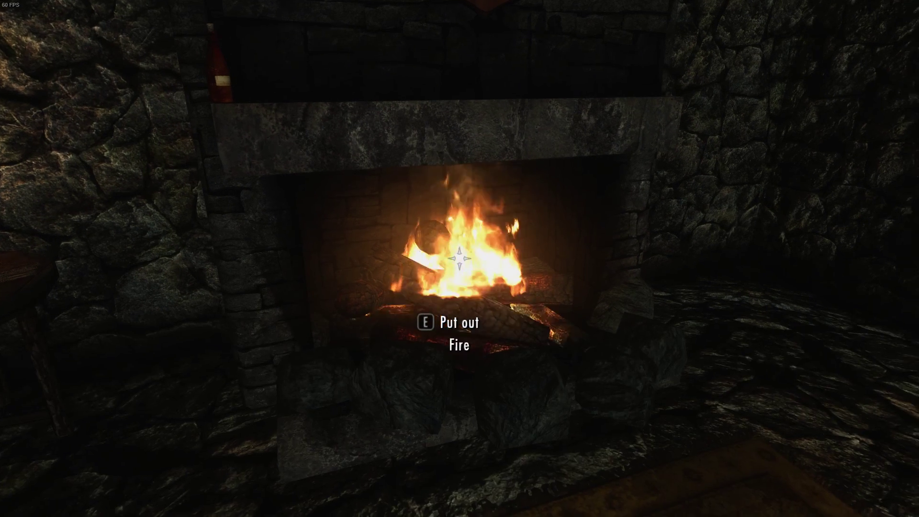
click(459, 258)
key(s)
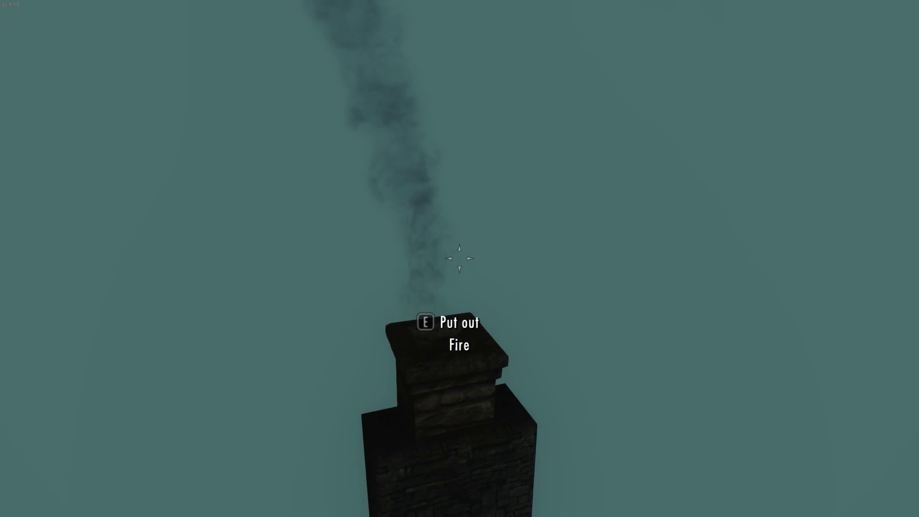
click(459, 258)
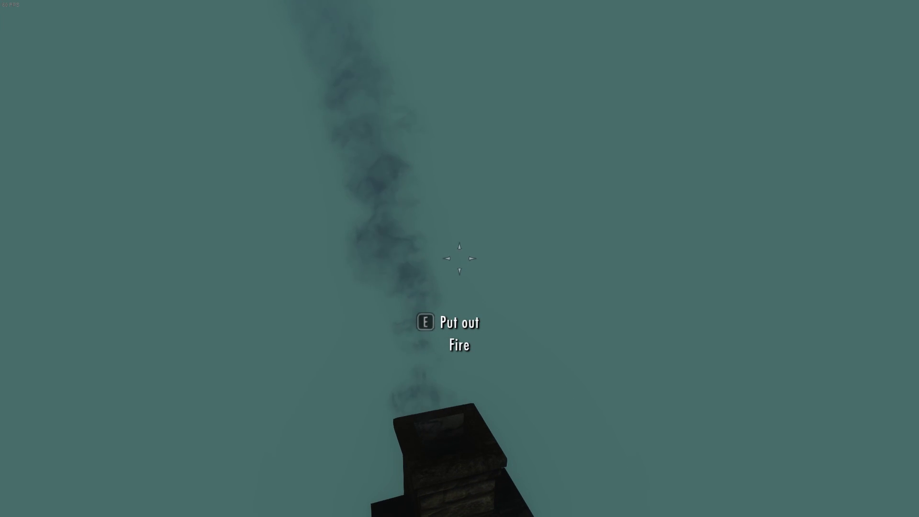
key(grave)
text(tfc)
key(Return)
key(grave)
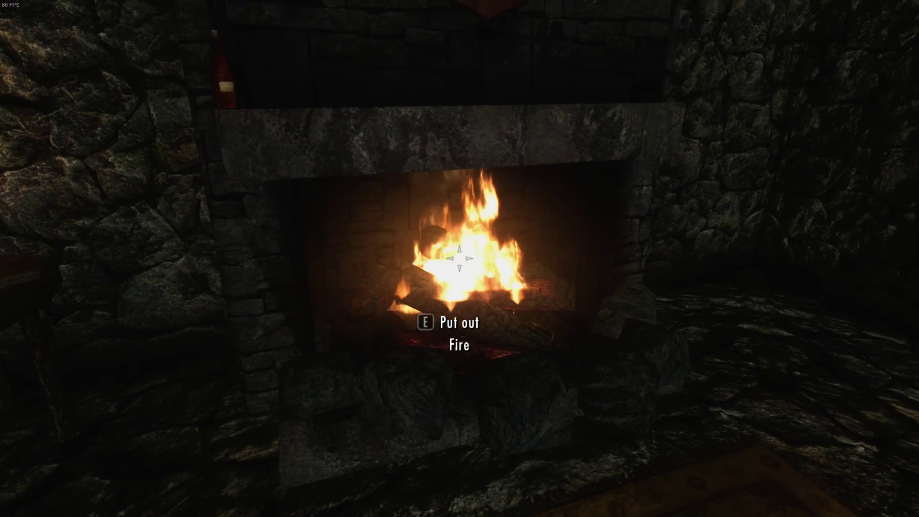
Put out the fire, check the chimney smoke with the tfc free camera, and return to the player view.
key(e)
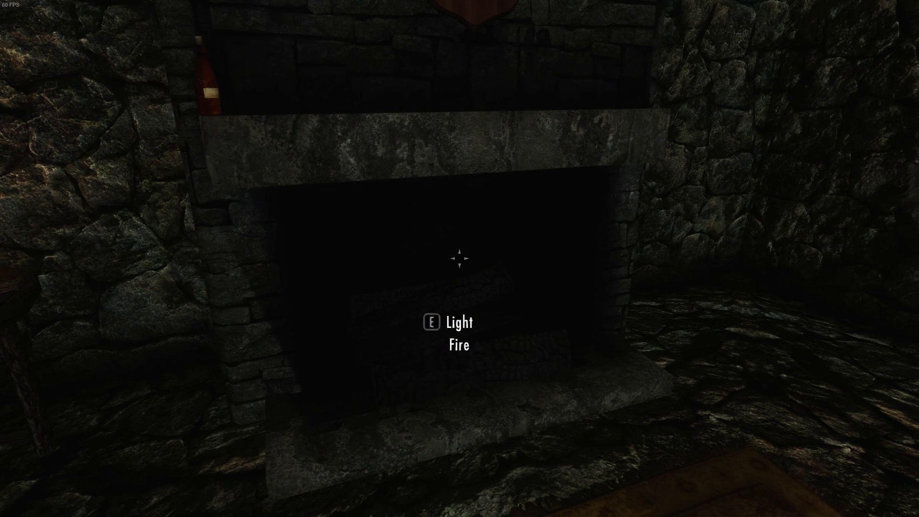
key(grave)
text(tfc)
key(Return)
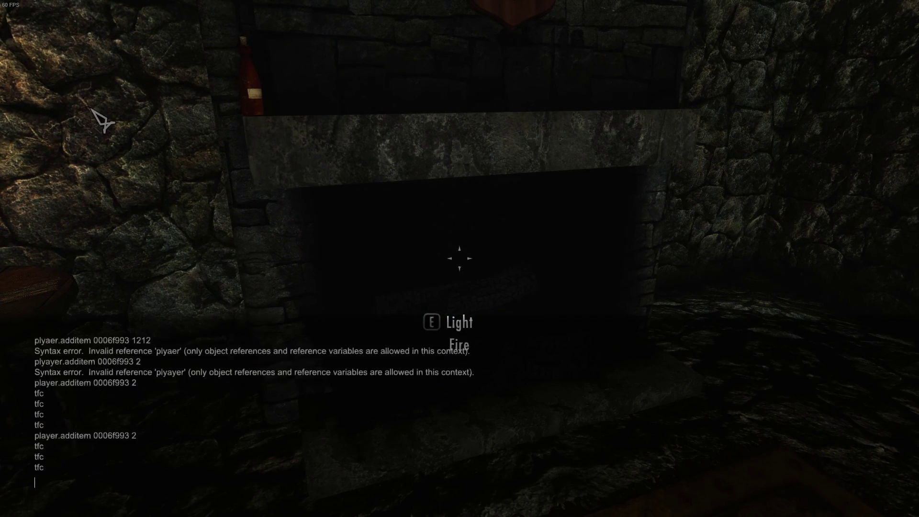
key(grave)
key(w)
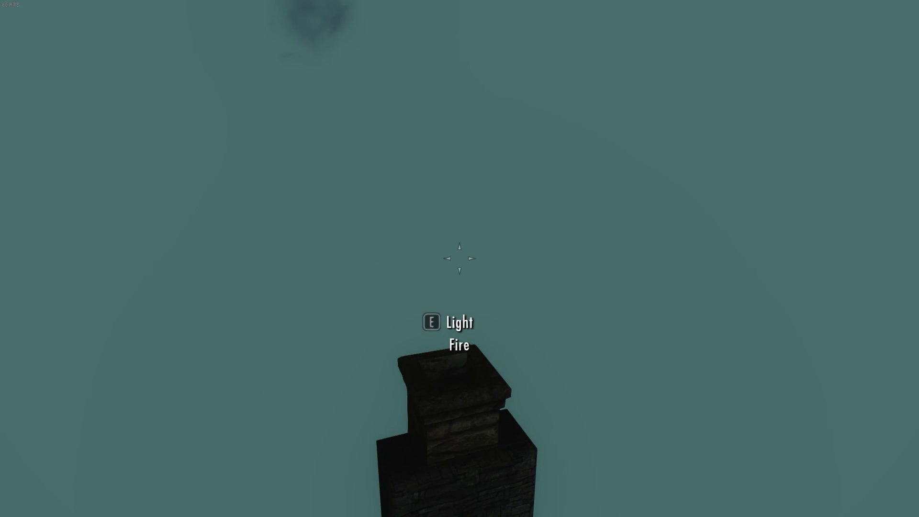
key(grave)
text(tfc)
key(Return)
key(grave)
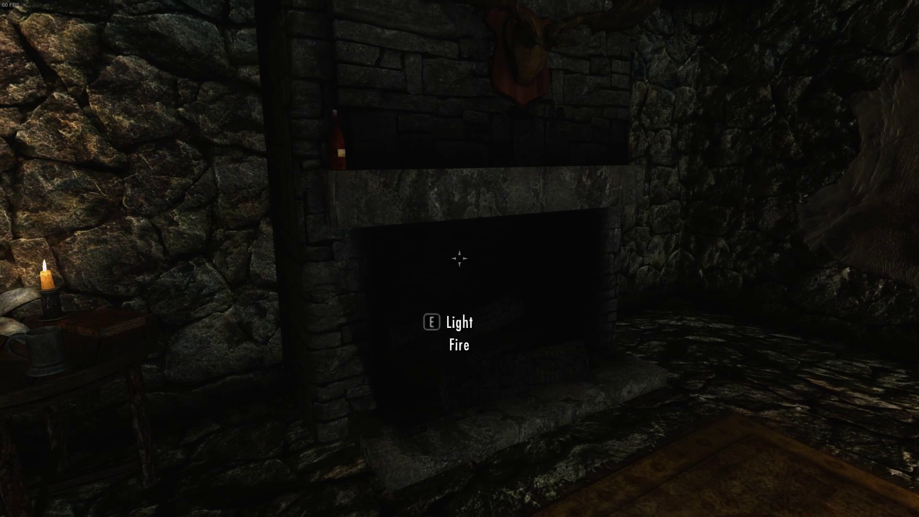
key(d)
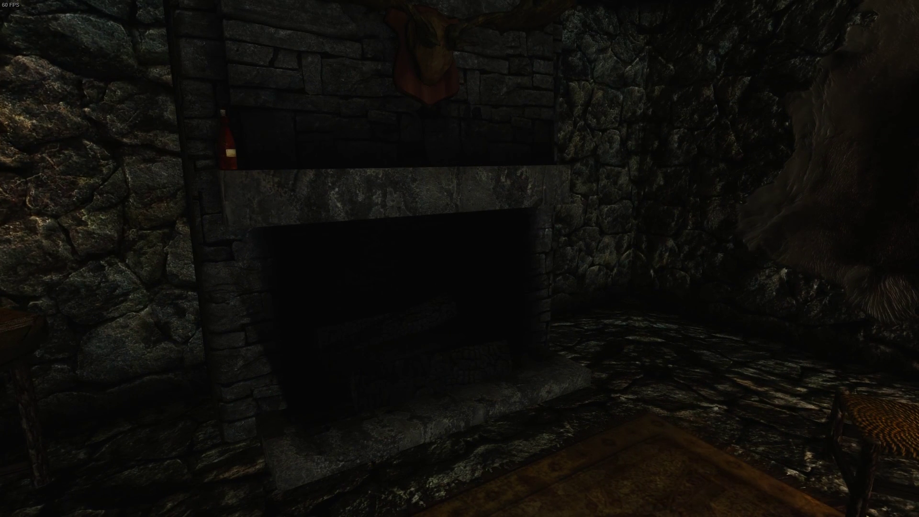